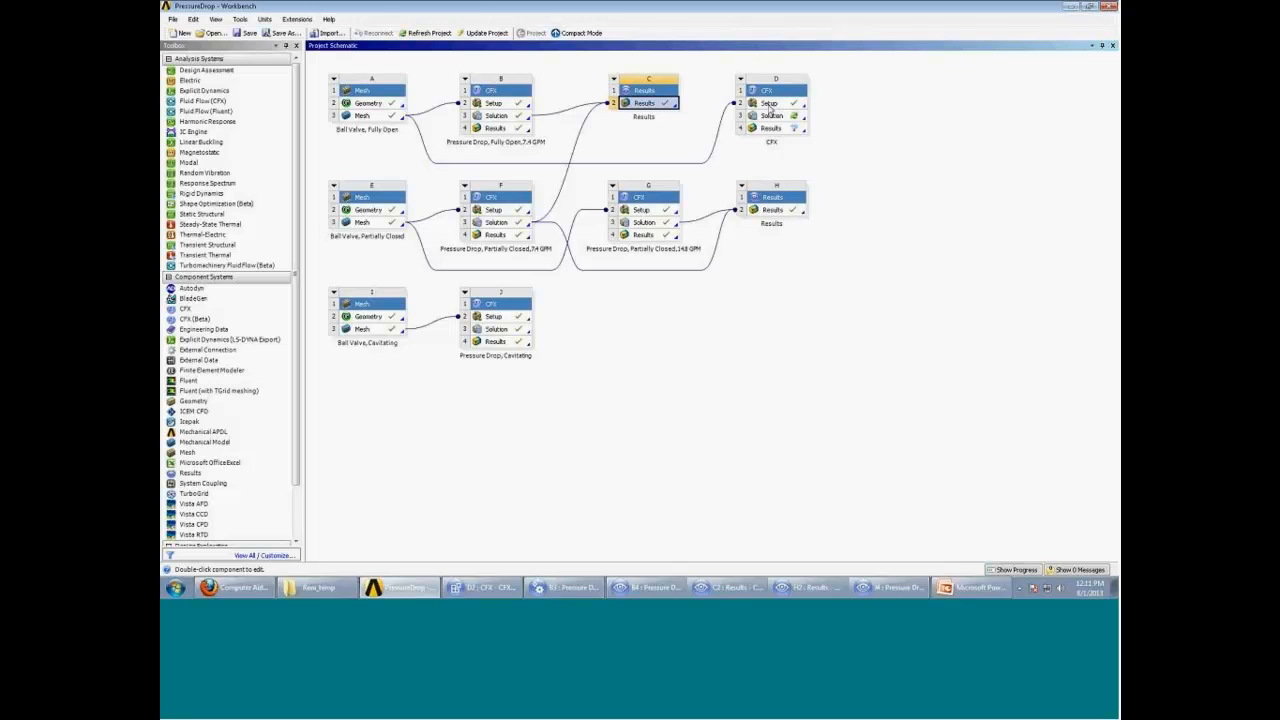
Open the setup of CFX system D and list the principal 3D regions of the SYS-2.cmdb mesh.
double_click(772, 104)
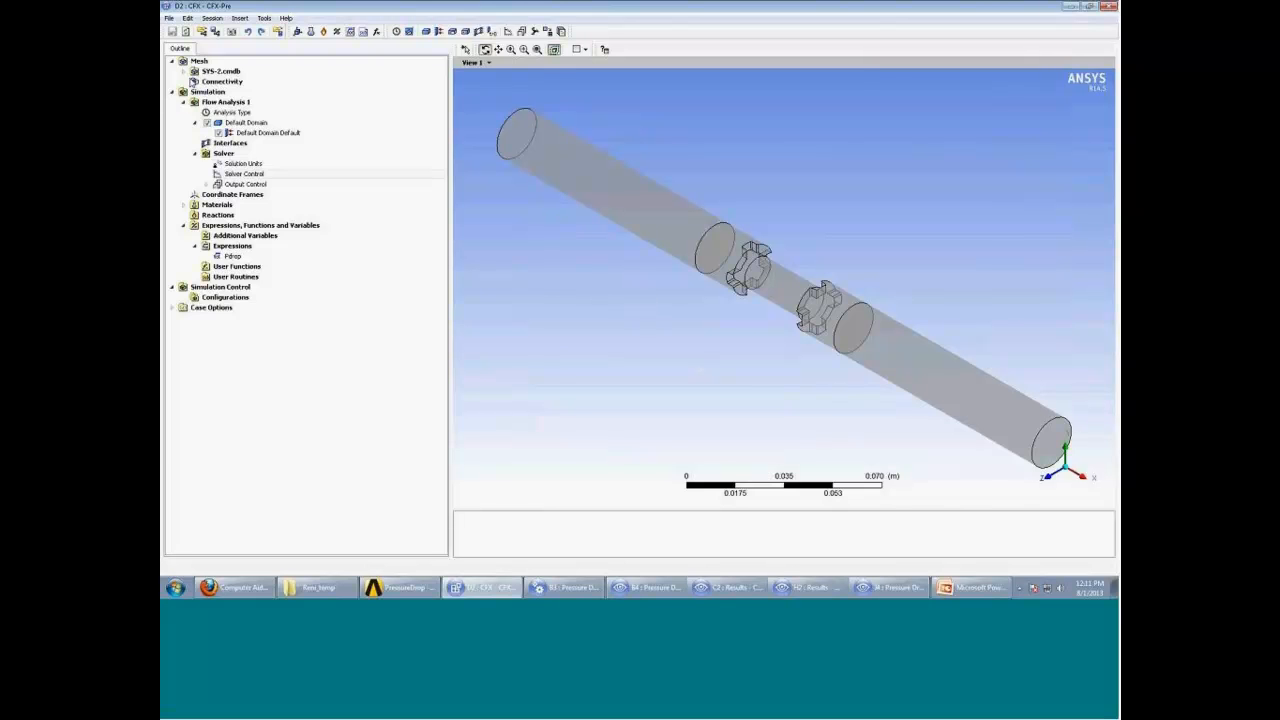
left_click(184, 72)
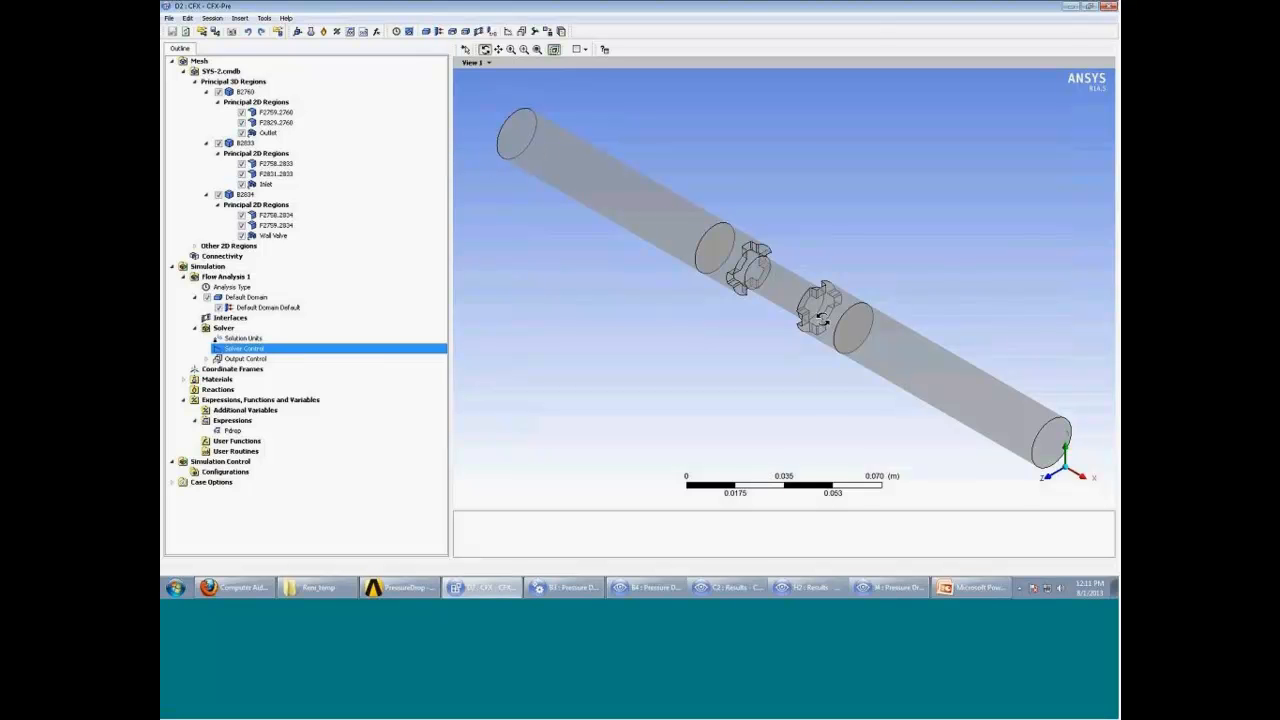
left_click(206, 92)
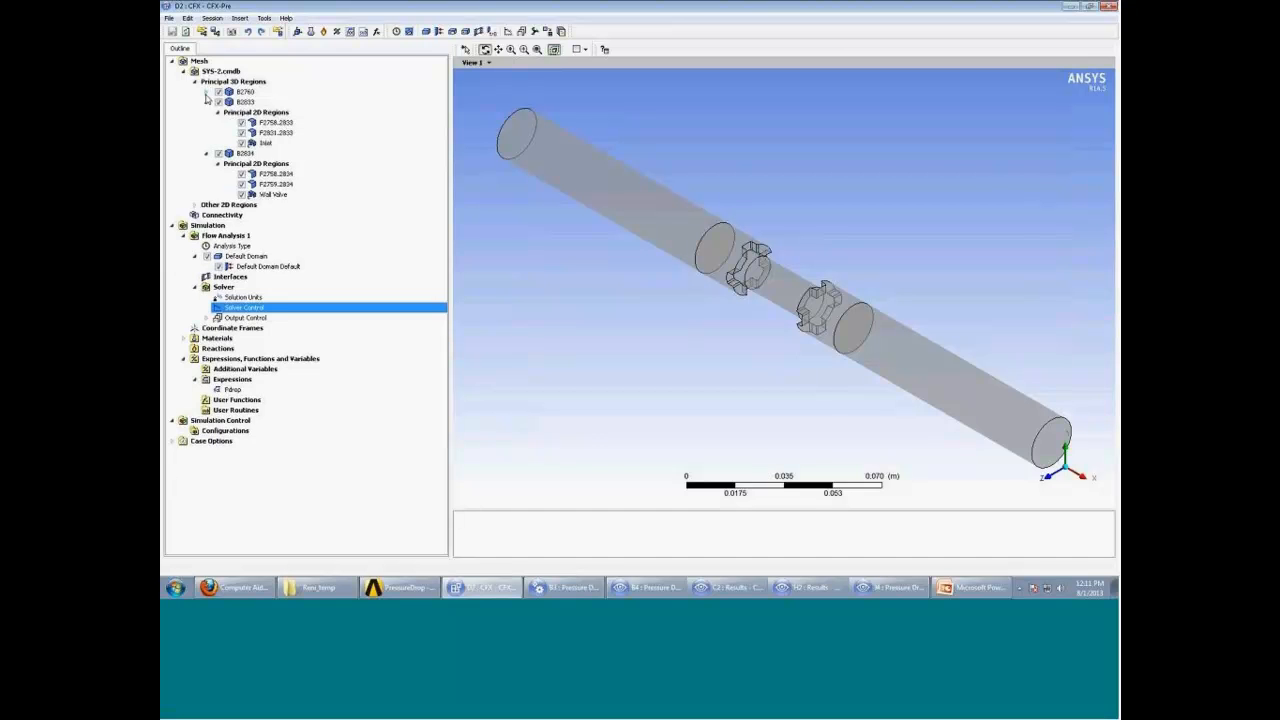
left_click(206, 102)
left_click(206, 112)
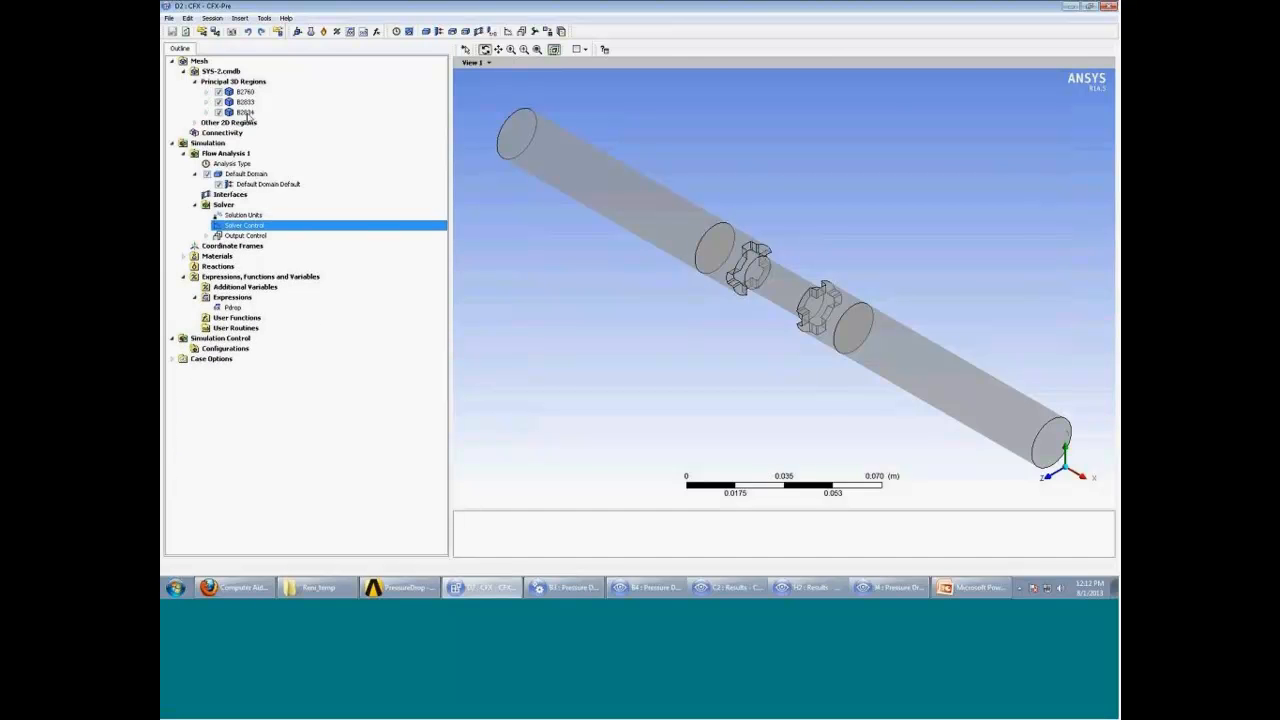
Inspect the mesh connectivity by highlighting each connection between neighbouring pipe and valve regions in the model.
right_click(223, 132)
left_click(251, 154)
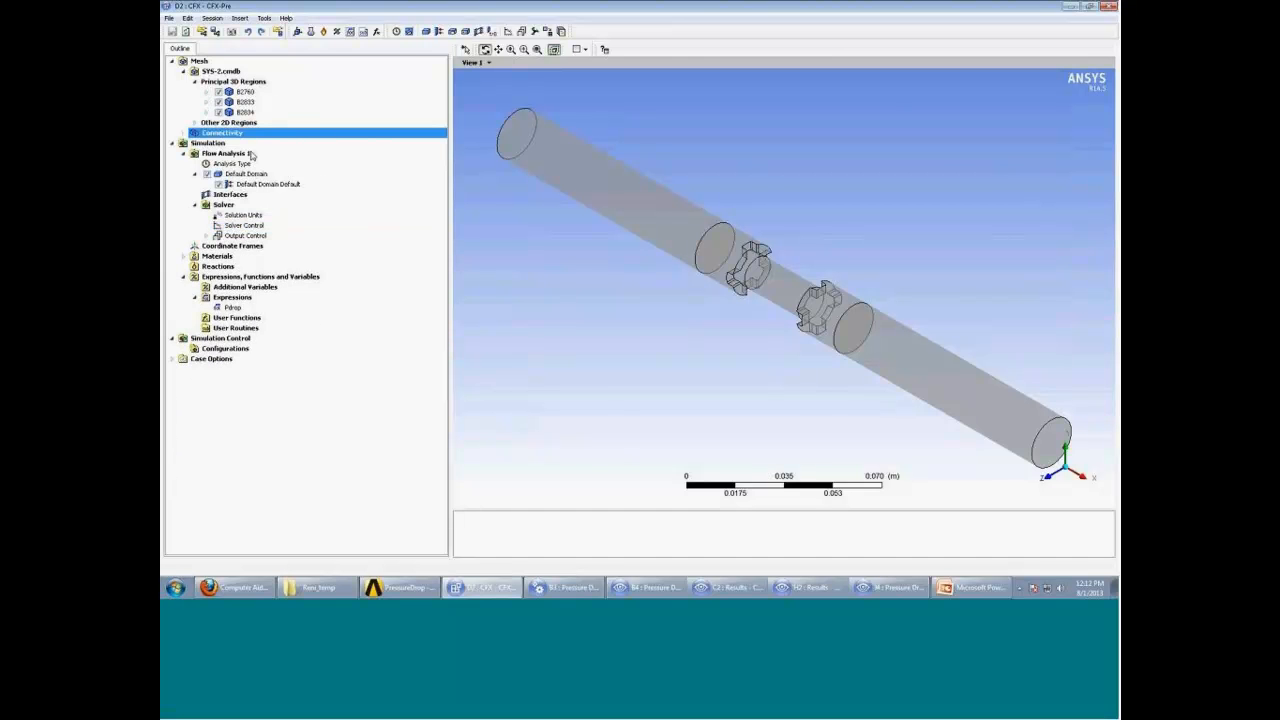
left_click(184, 133)
left_click(240, 144)
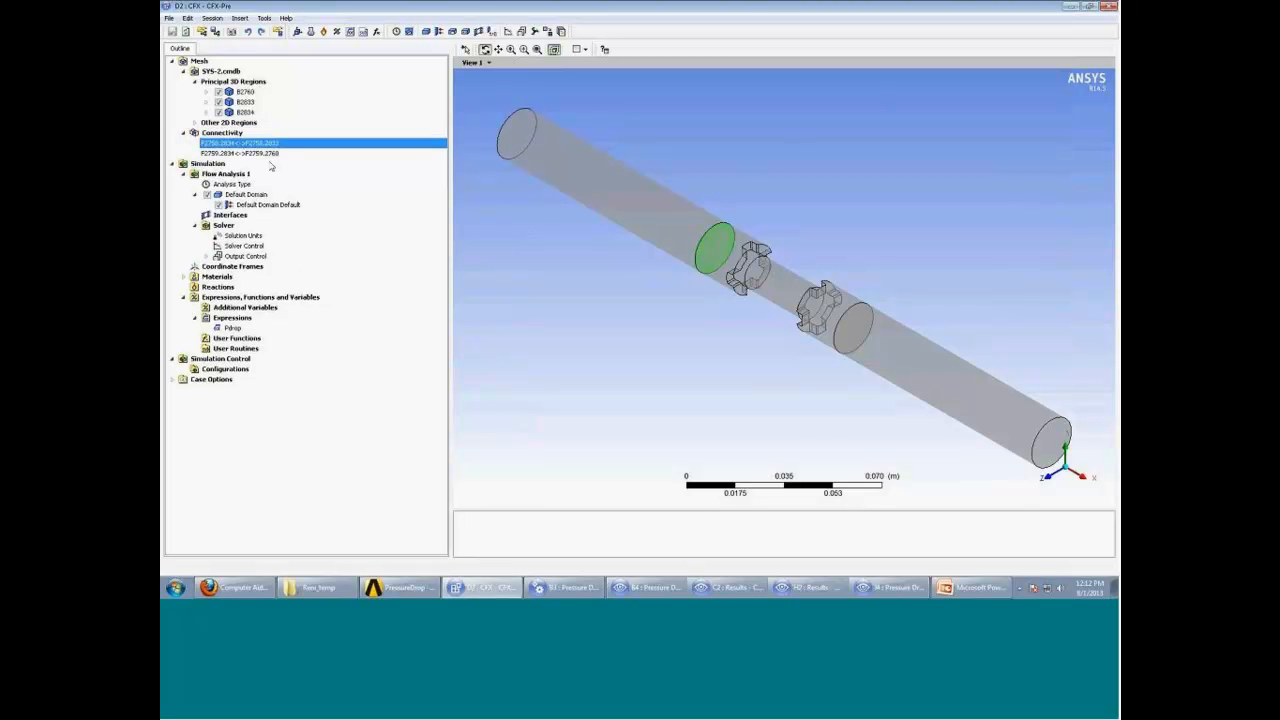
key("Down")
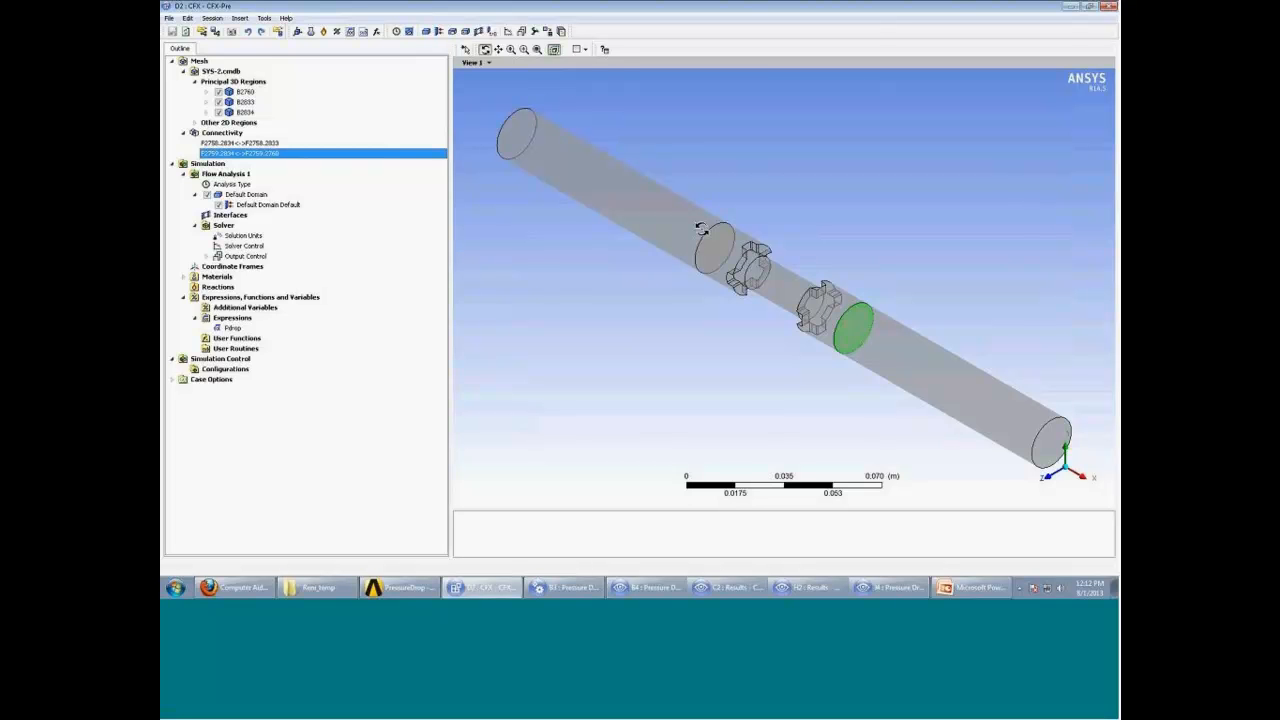
Review the analysis type options of Flow Analysis 1, keeping Steady State.
left_click(248, 195)
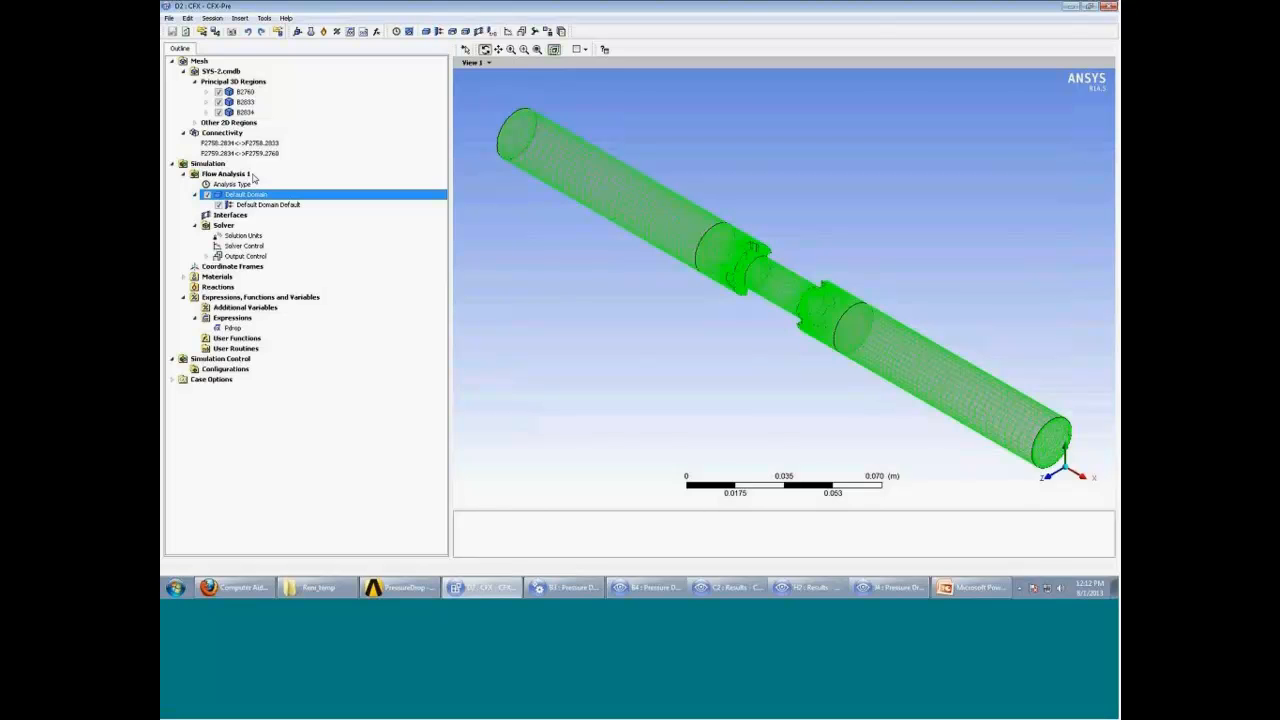
left_click(253, 175)
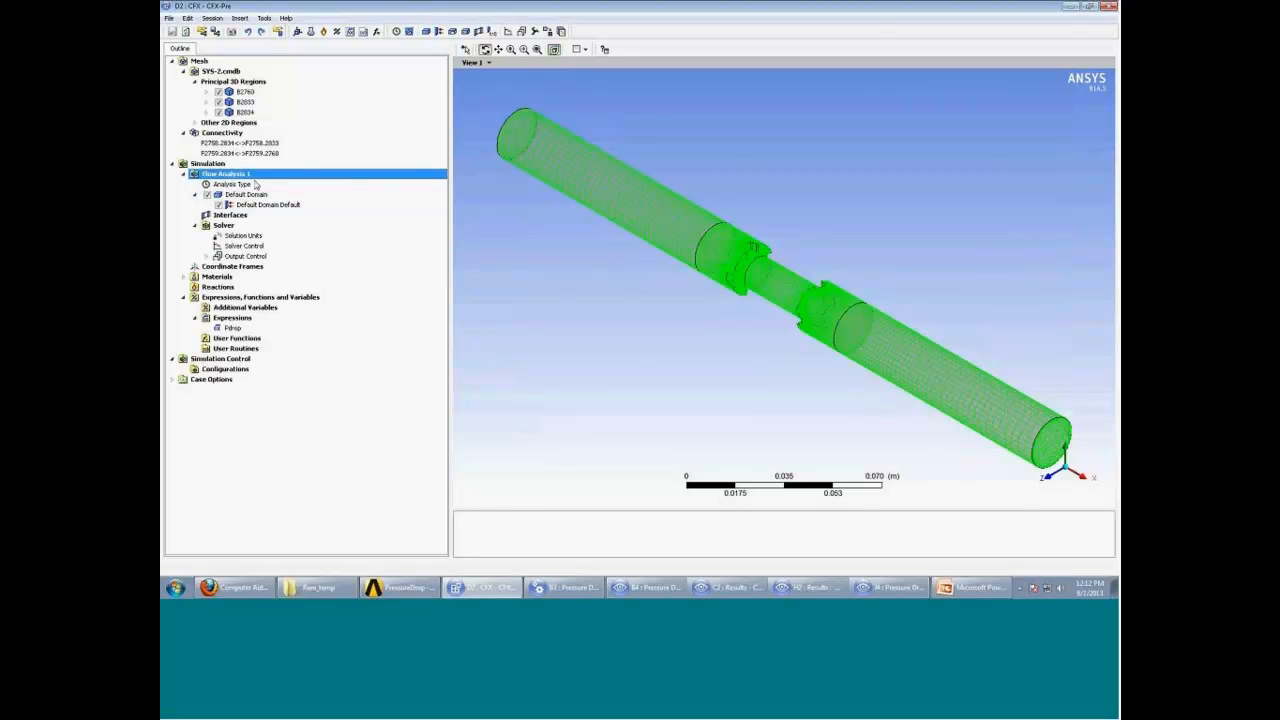
double_click(258, 186)
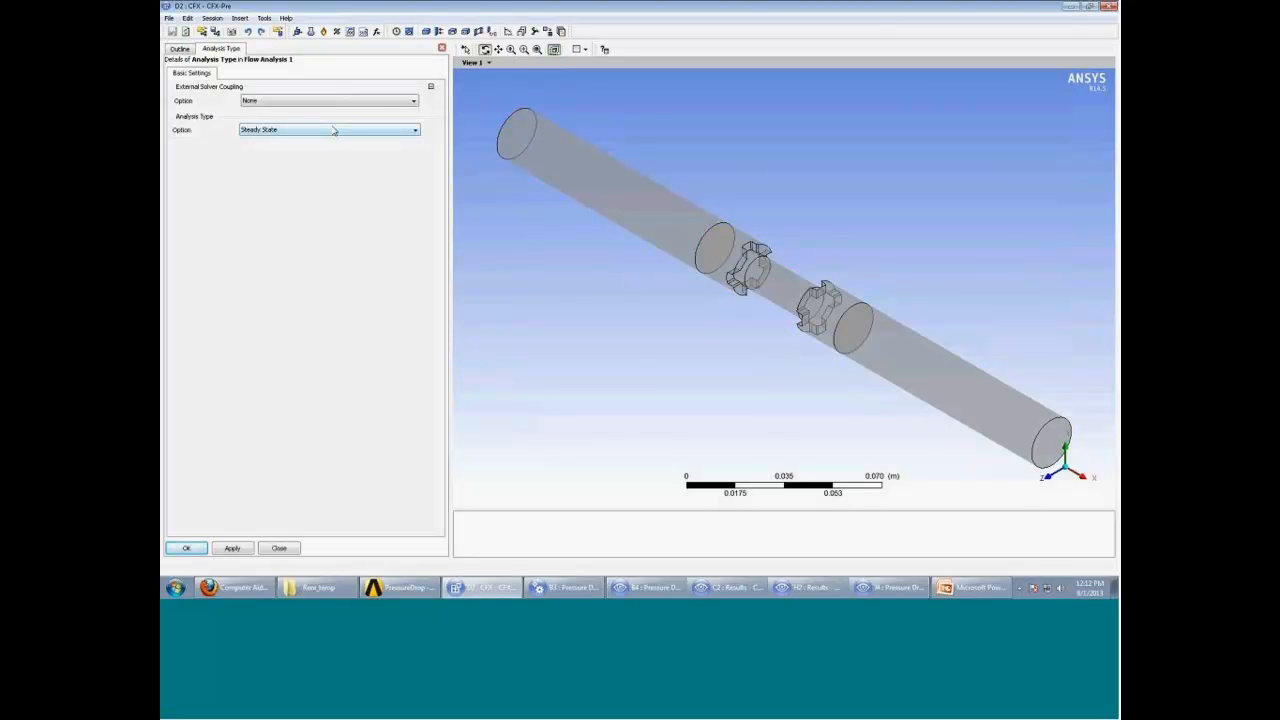
left_click(335, 130)
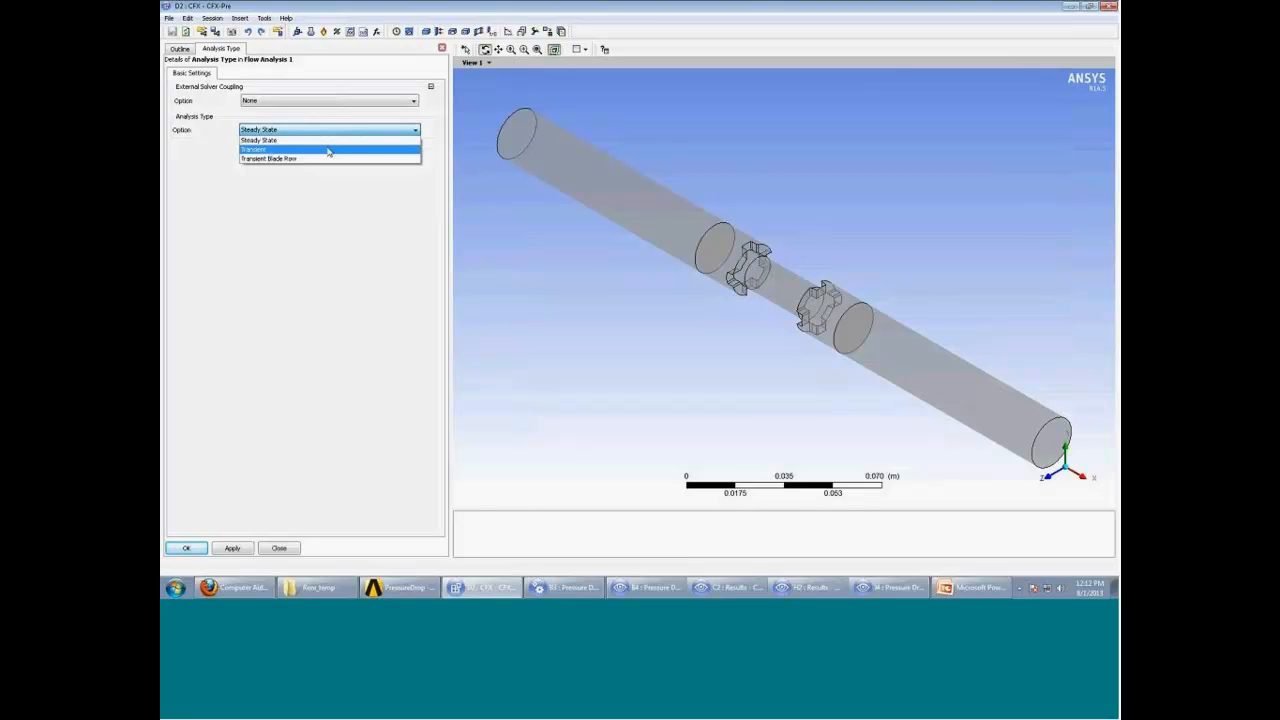
left_click(331, 140)
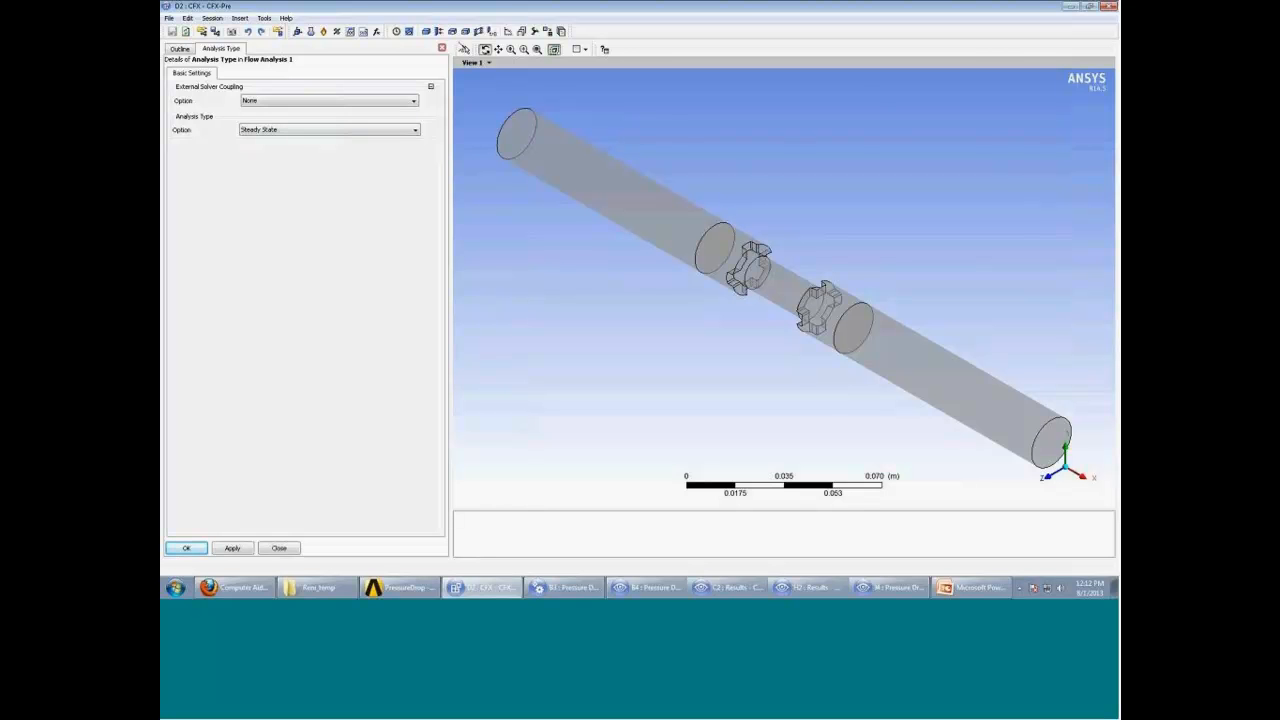
left_click(442, 49)
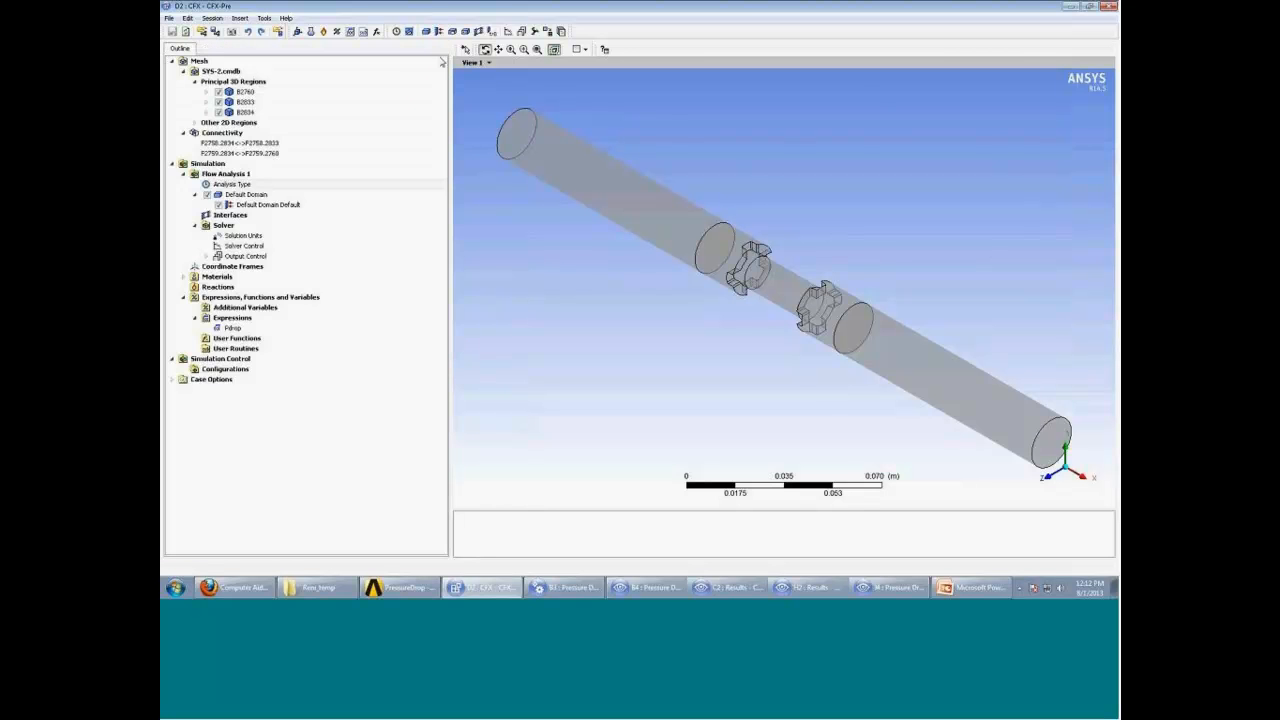
Insert a new domain named FlowDomain in Flow Analysis 1.
left_click(265, 175)
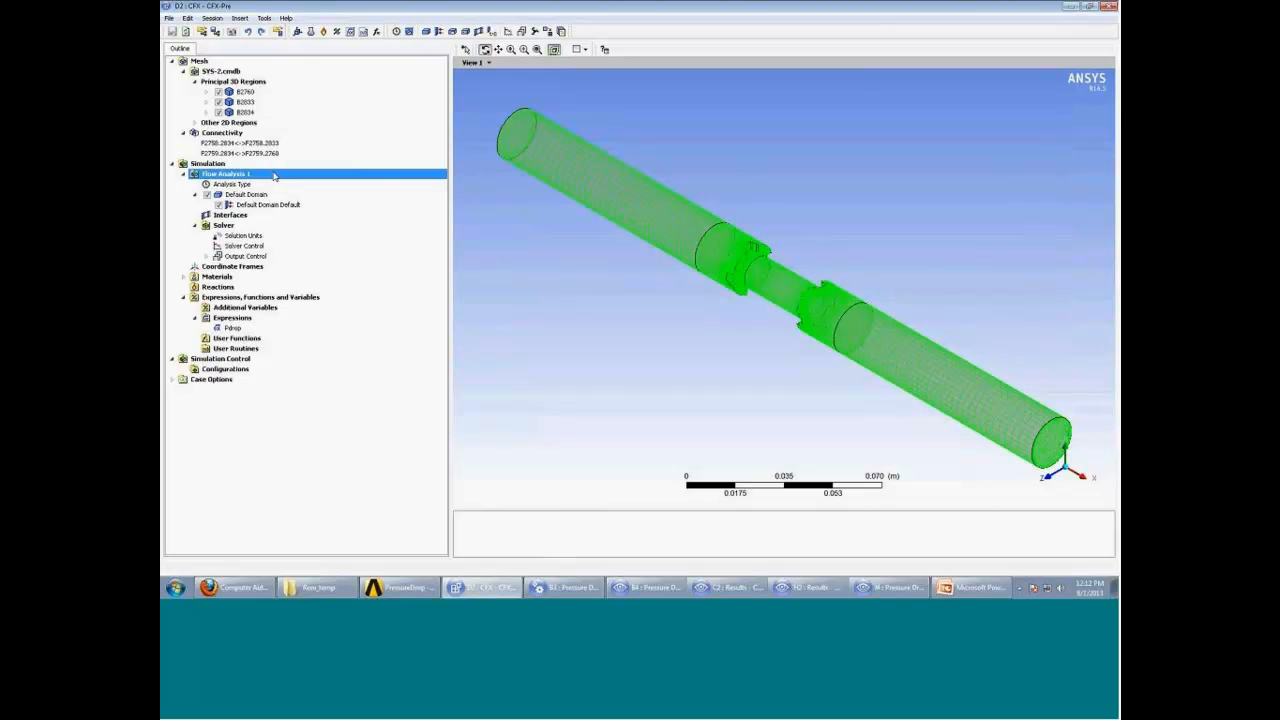
right_click(274, 176)
mouse_move(300, 180)
left_click(418, 181)
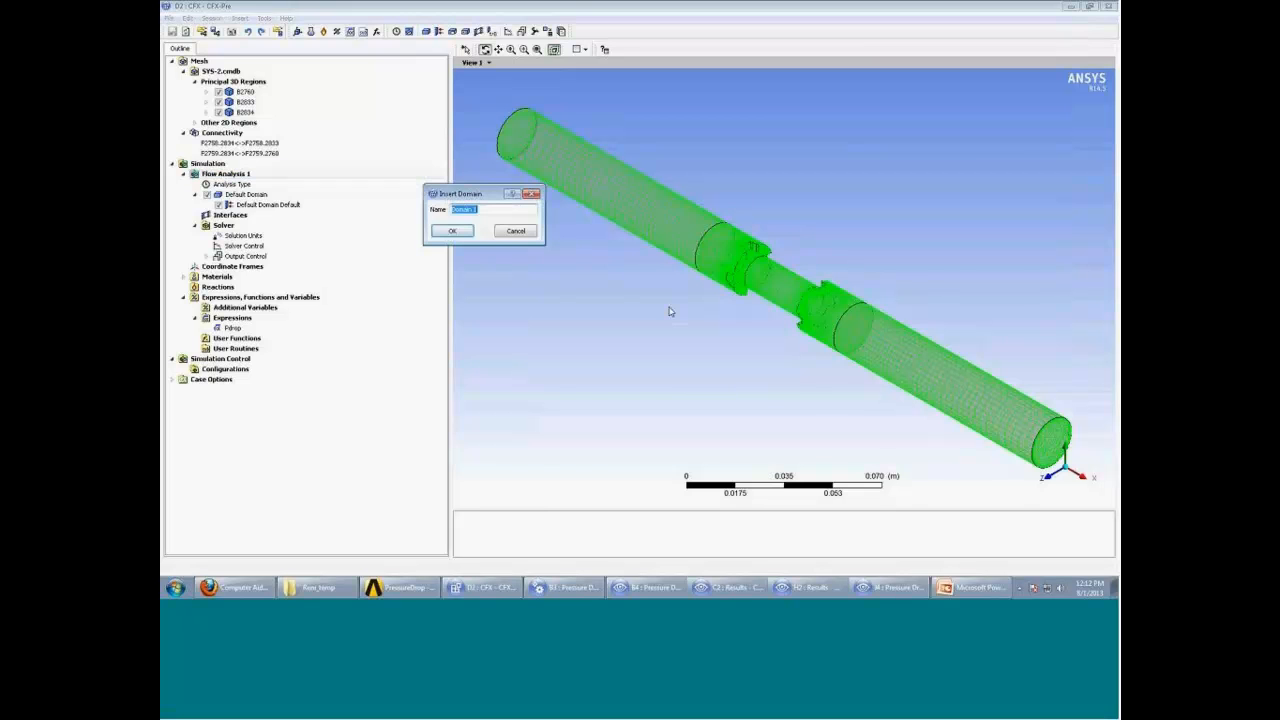
type("FlowDom")
key("Return")
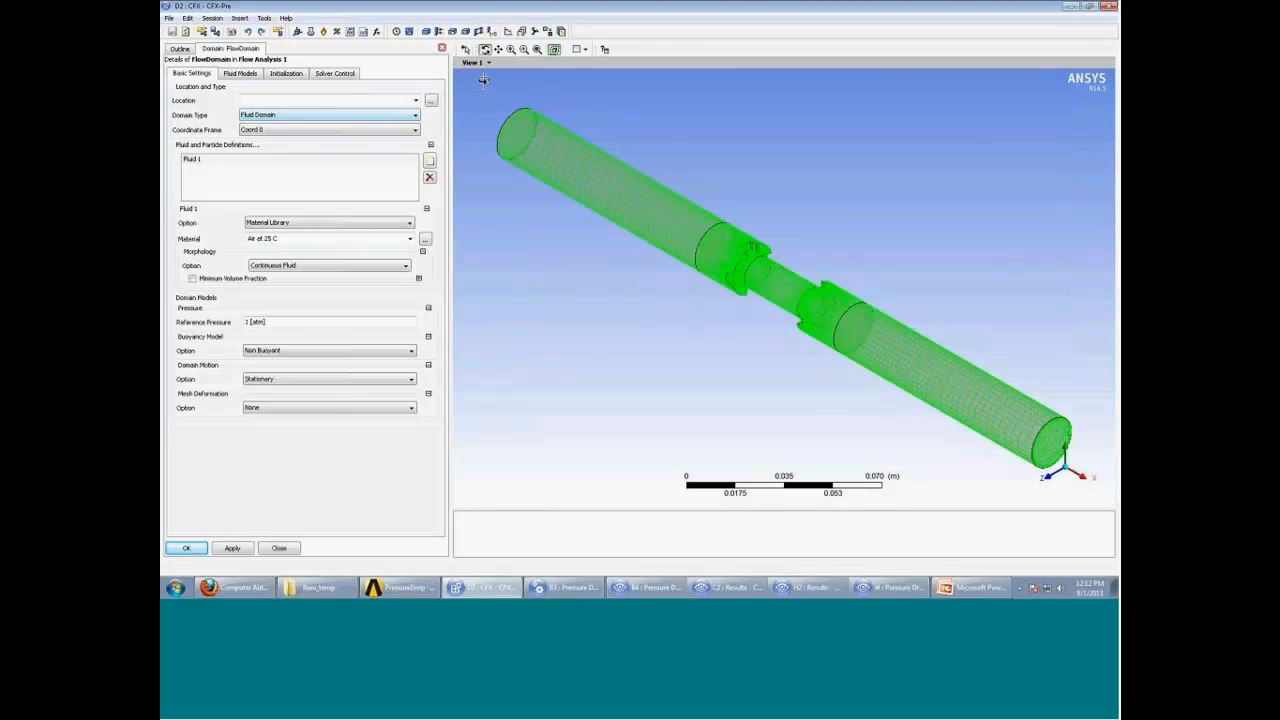
Try the B2833 and B2760 pipe bodies in turn as FlowDomain's location.
left_click(465, 49)
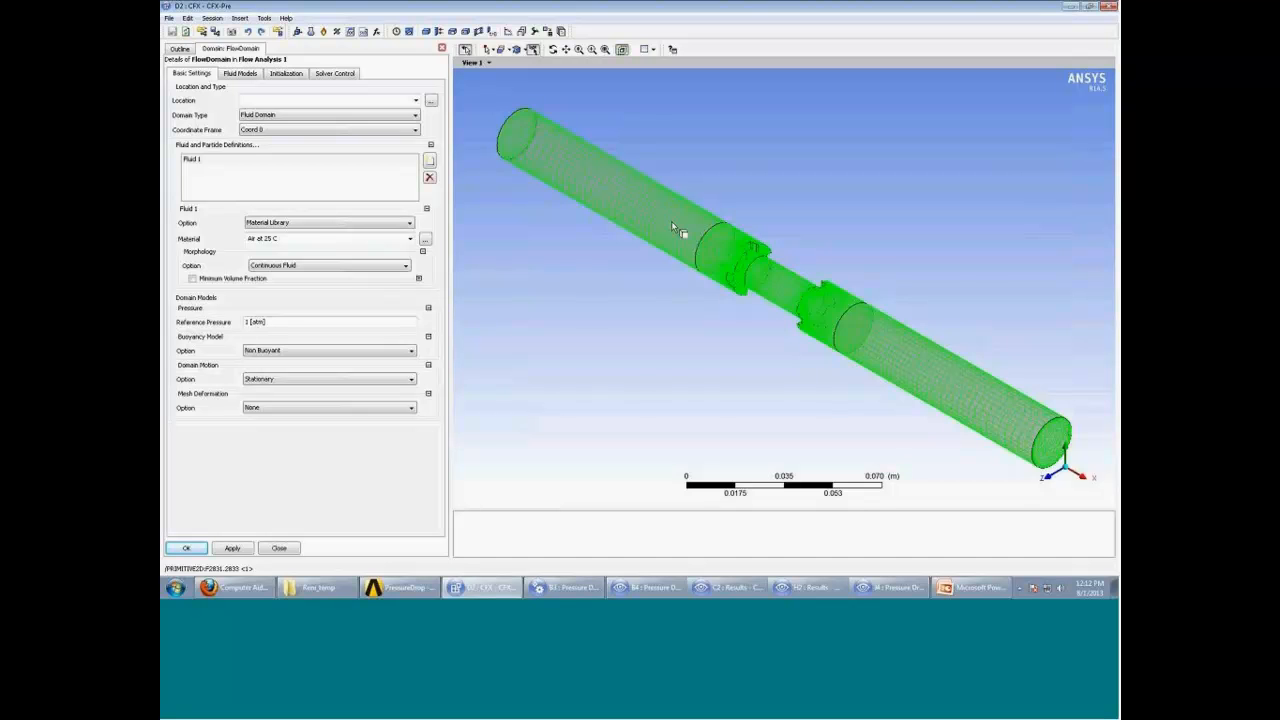
left_click(325, 100)
left_click(629, 187)
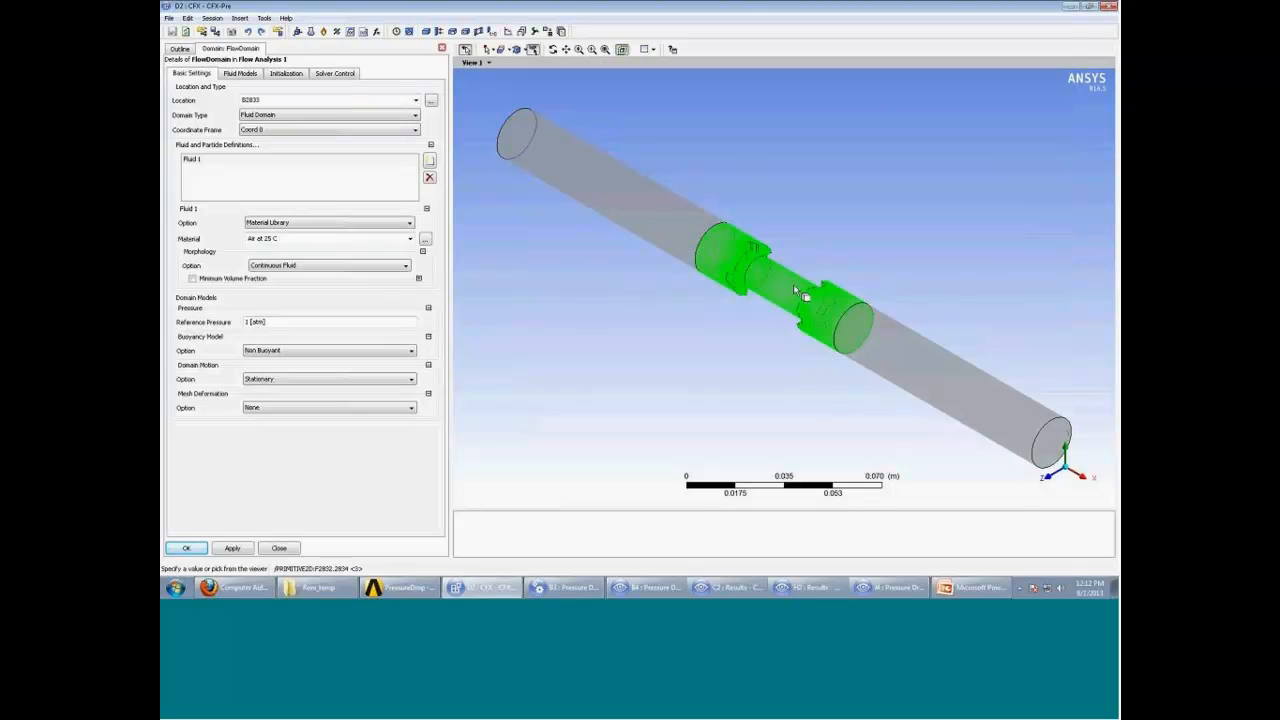
left_click(898, 343)
Set FlowDomain's location to Assembly so that it covers all three bodies.
left_click(430, 100)
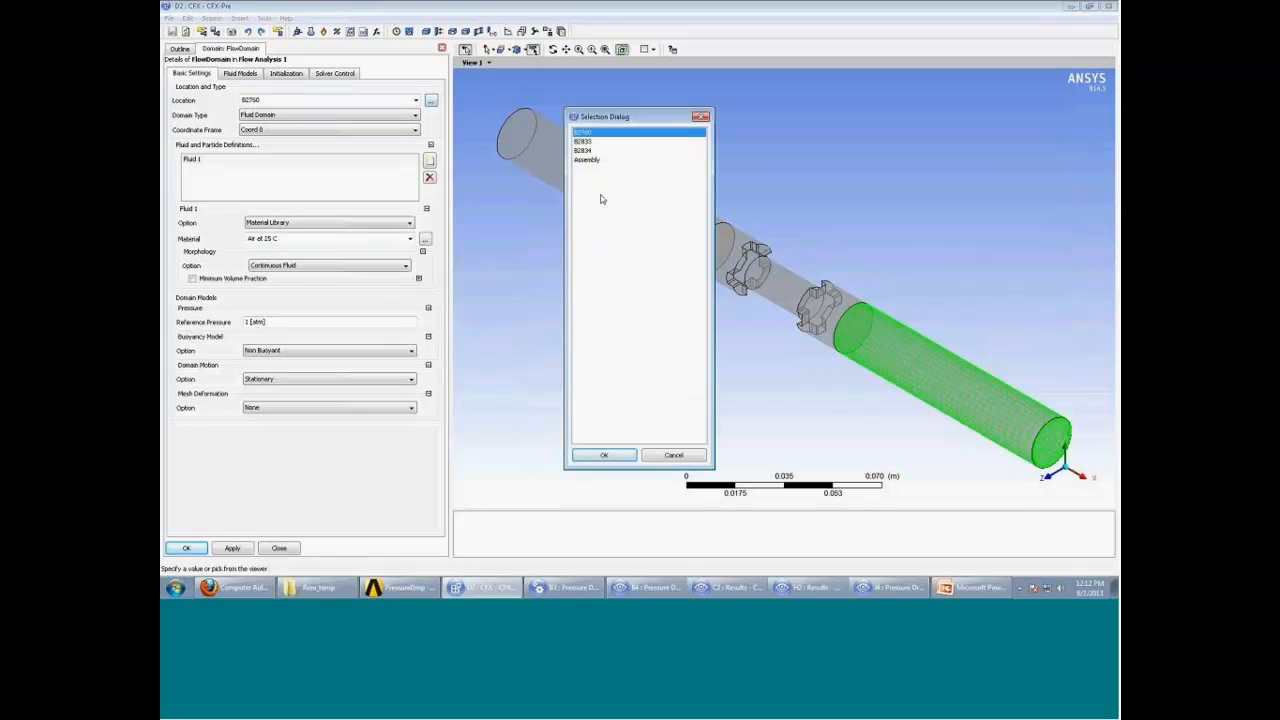
left_click(587, 159)
left_click(604, 455)
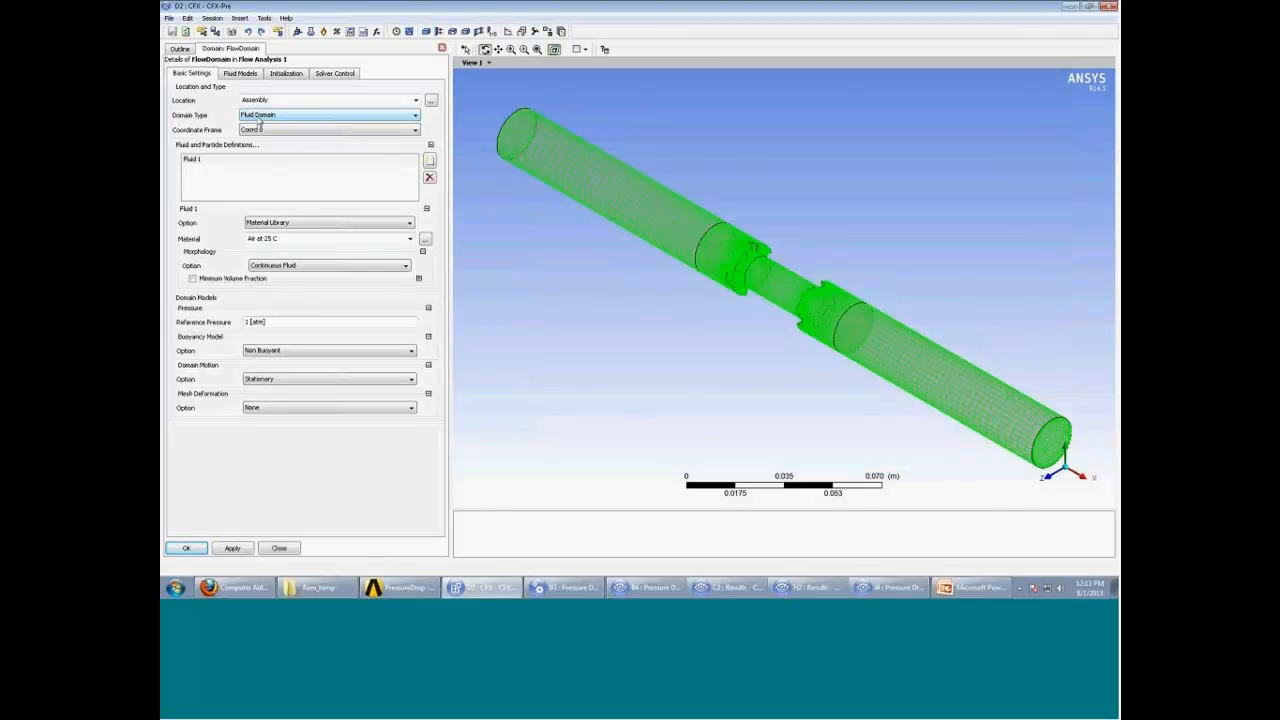
Assign the Water material from Water Data to Fluid 1 of FlowDomain.
left_click(259, 119)
left_click(262, 125)
left_click(288, 160)
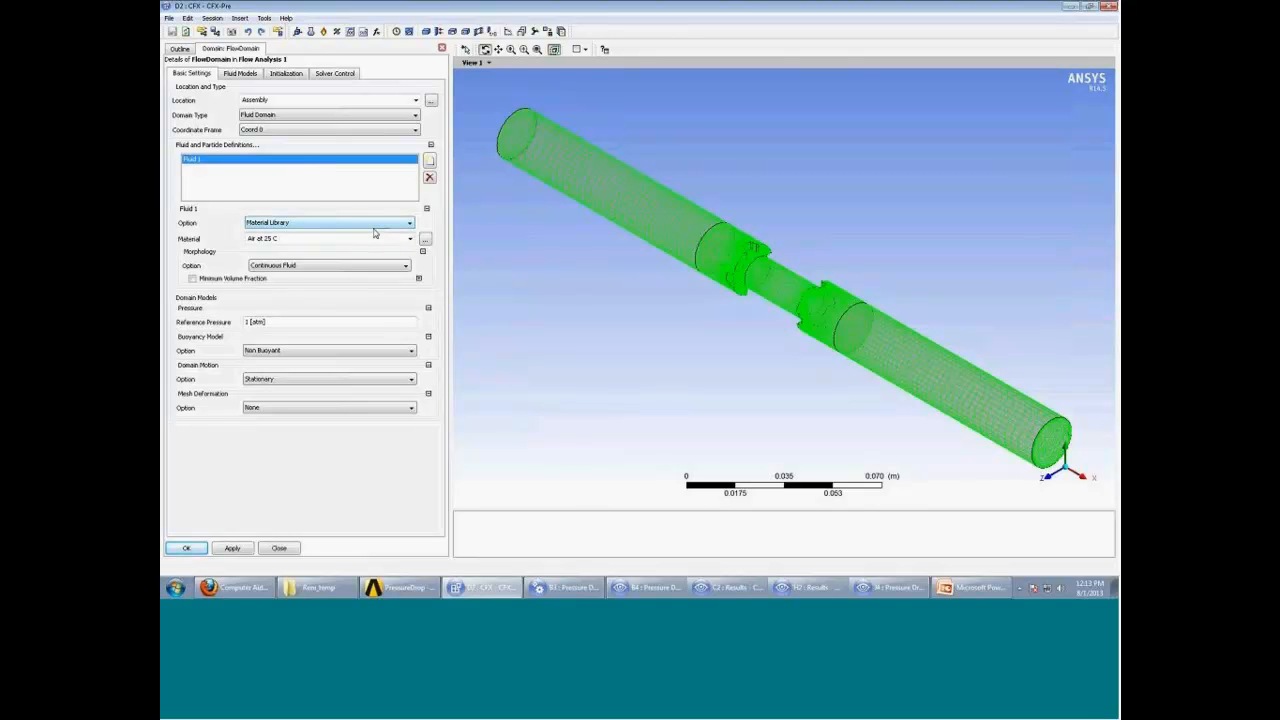
left_click(425, 239)
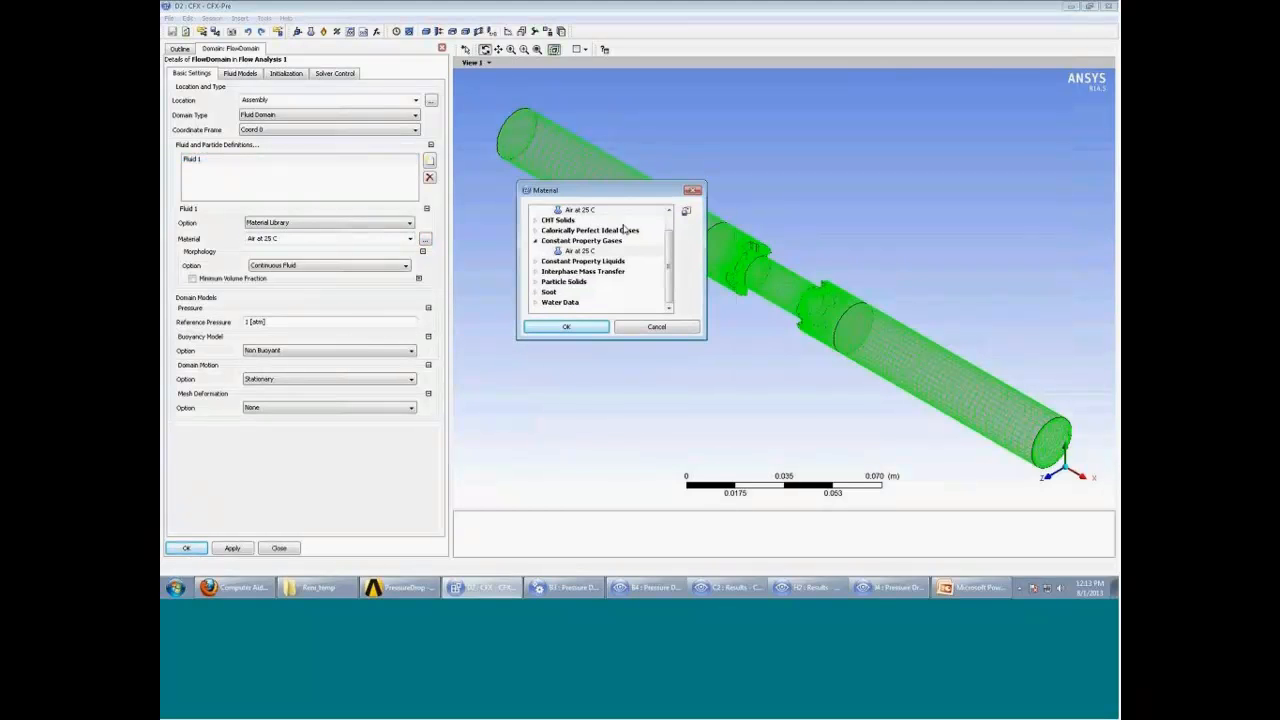
left_click(536, 211)
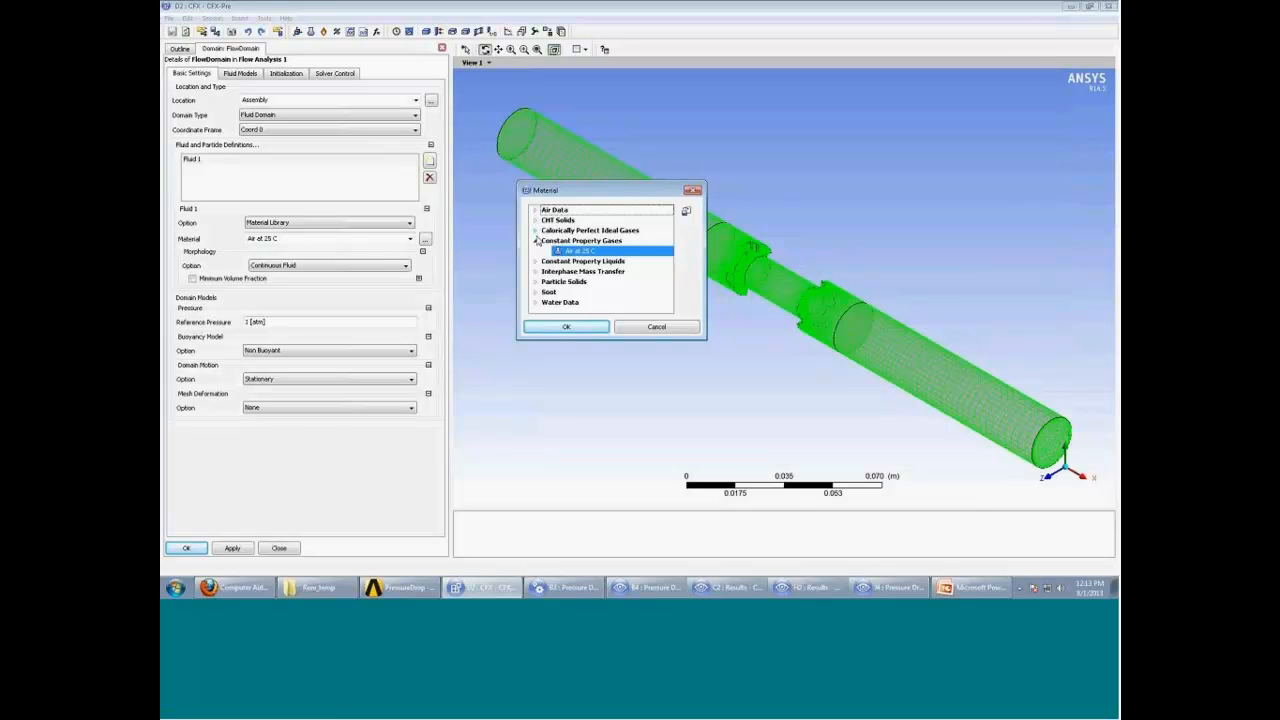
left_click(536, 241)
double_click(547, 293)
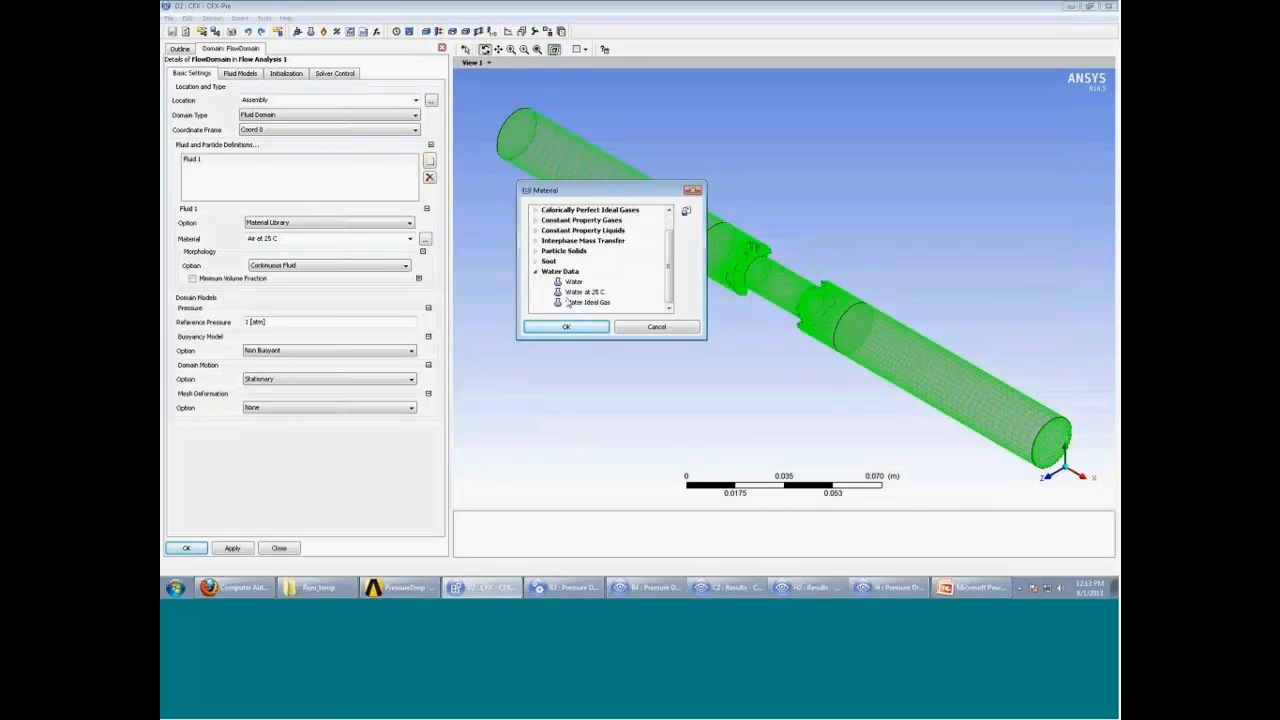
left_click(572, 282)
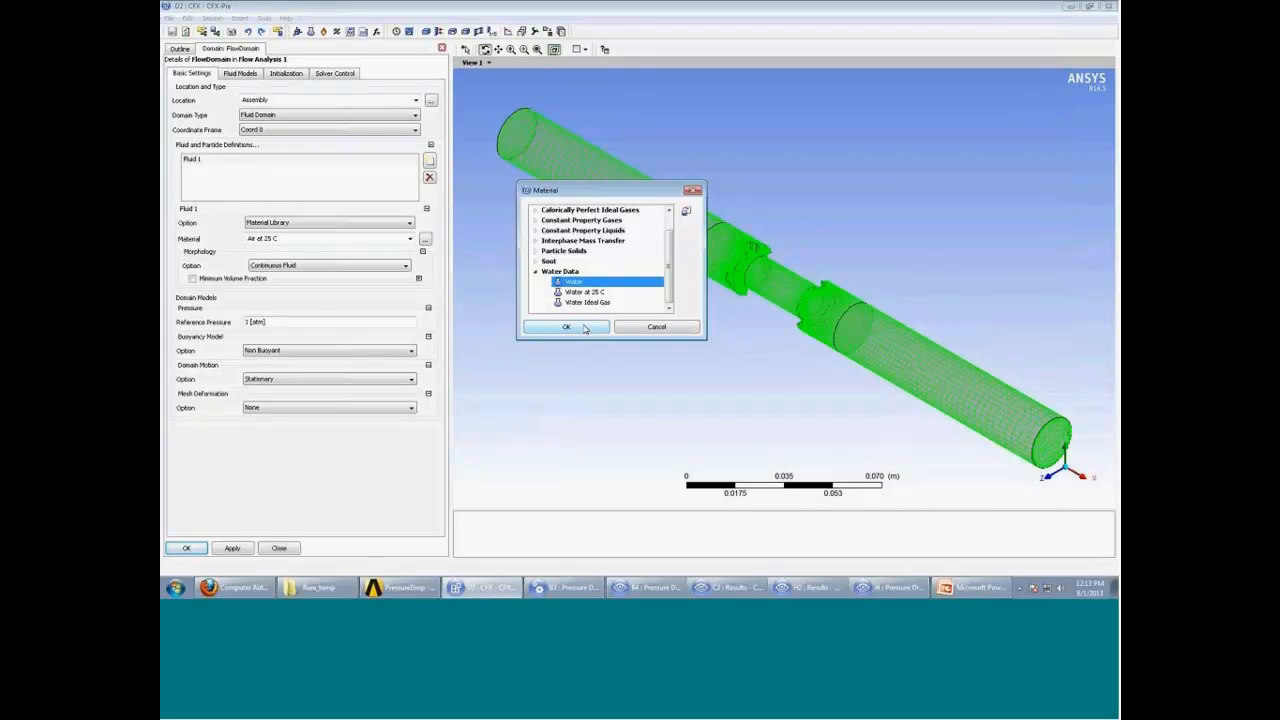
left_click(585, 328)
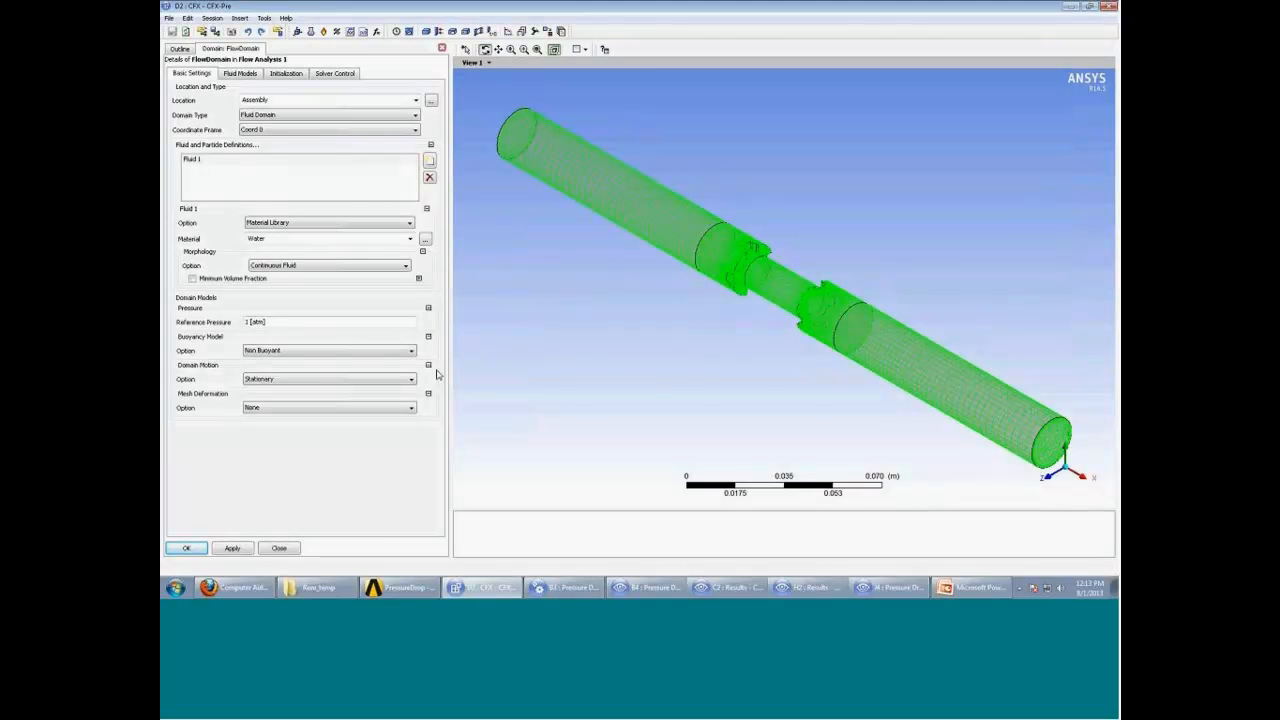
Check the morphology and buoyancy model options of FlowDomain, keeping Continuous Fluid and Non Buoyant.
left_click(309, 268)
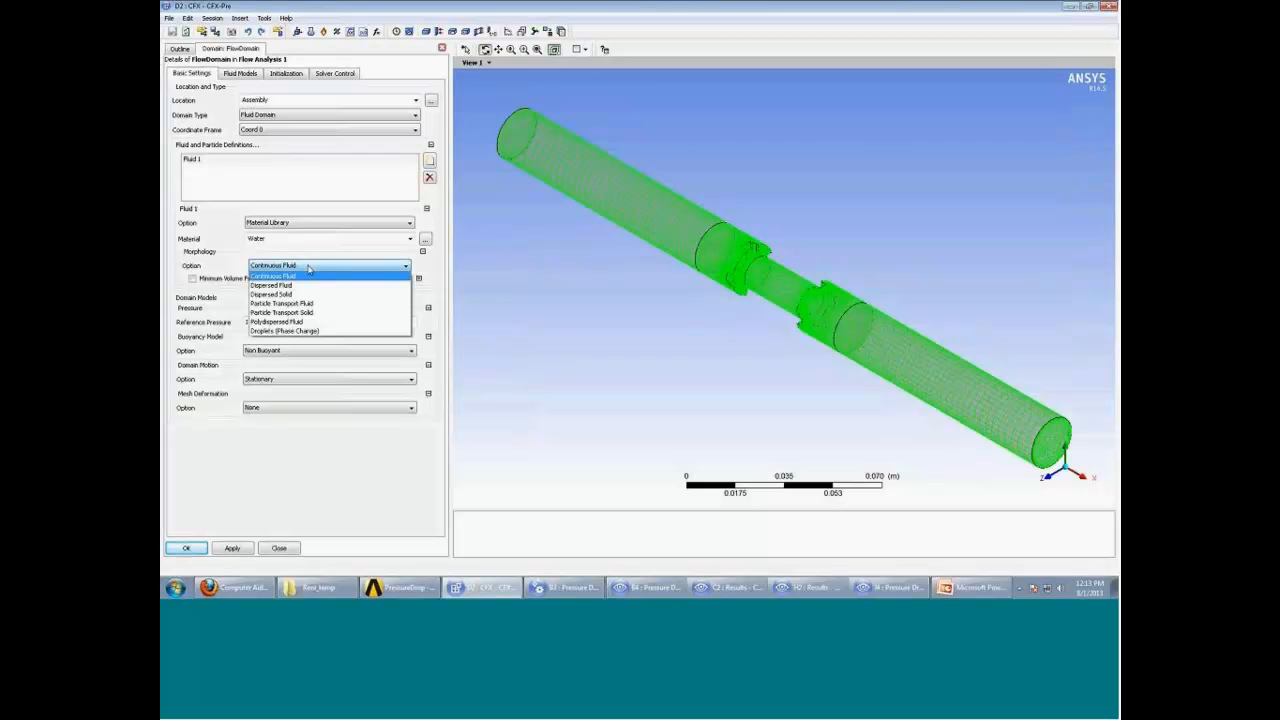
left_click(309, 268)
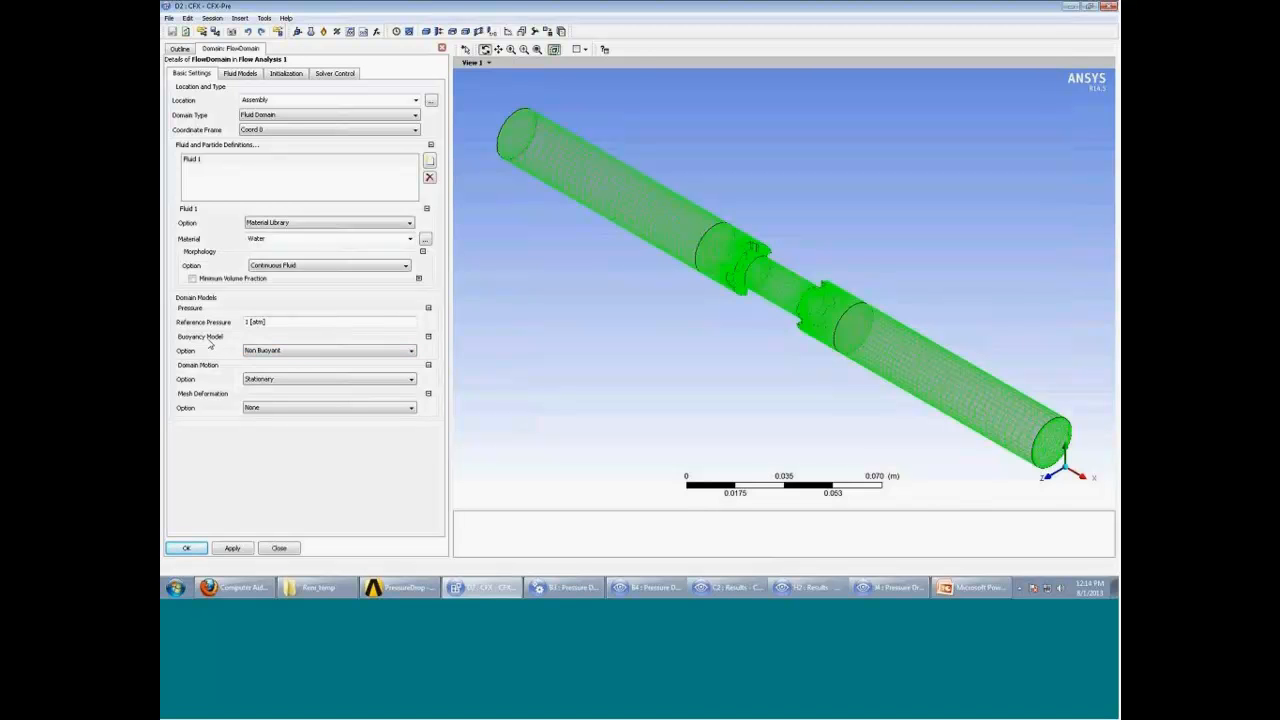
left_click(274, 352)
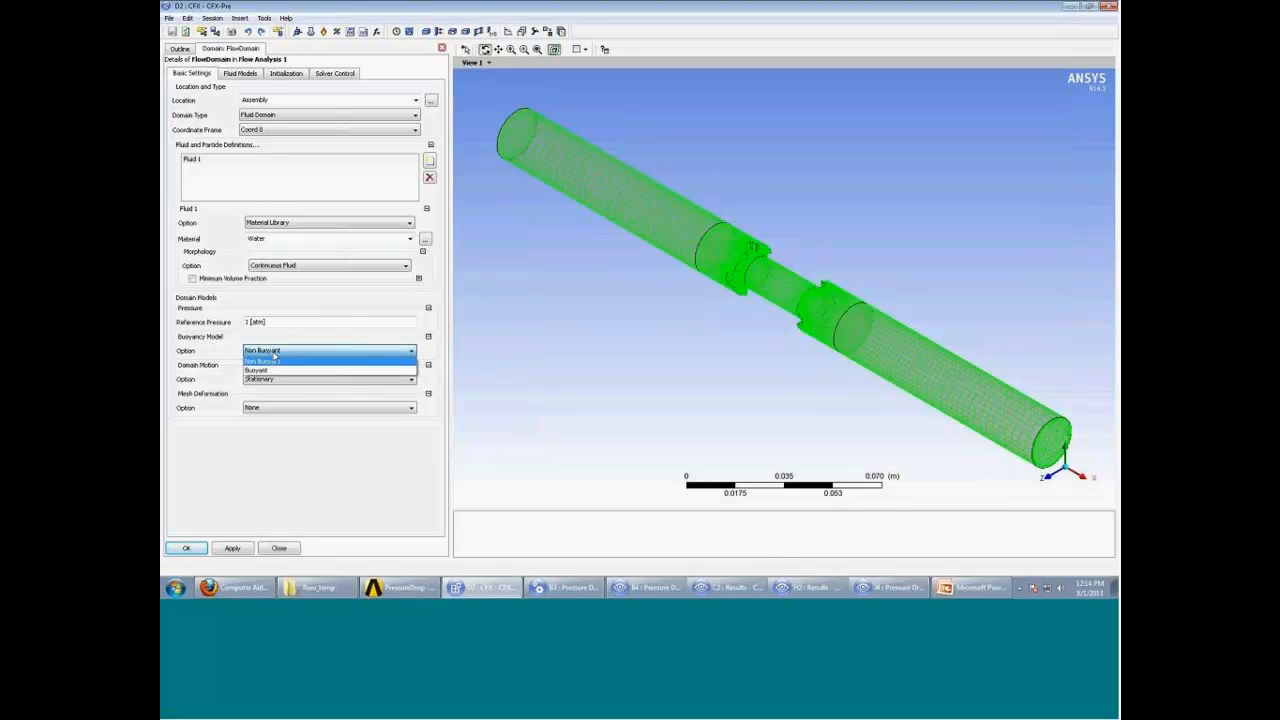
left_click(274, 356)
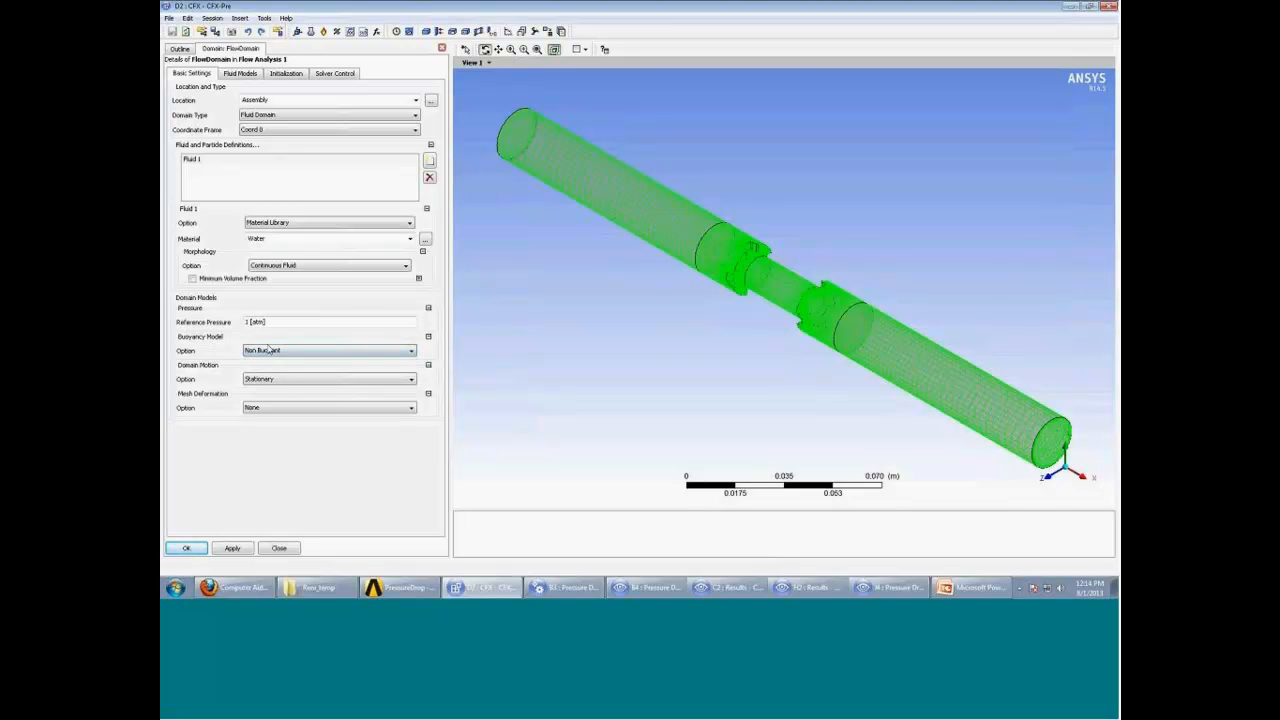
Set the heat transfer option in FlowDomain's fluid models to None.
left_click(241, 74)
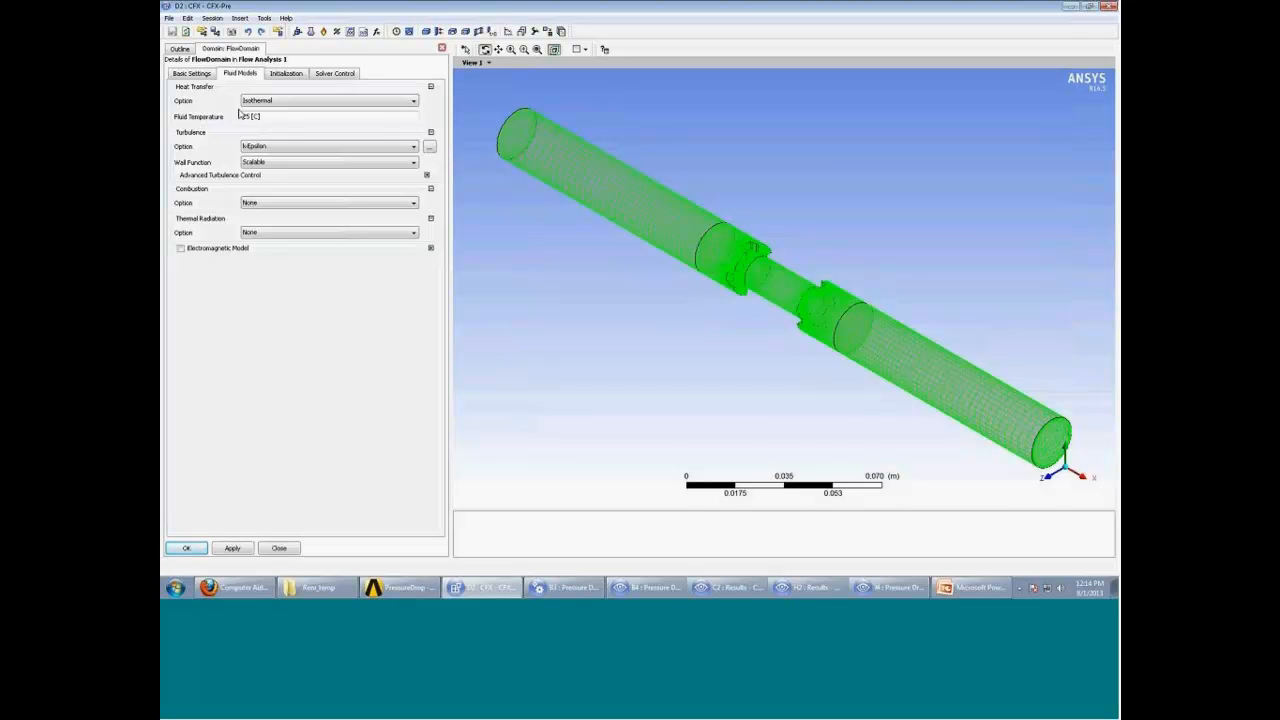
left_click(276, 102)
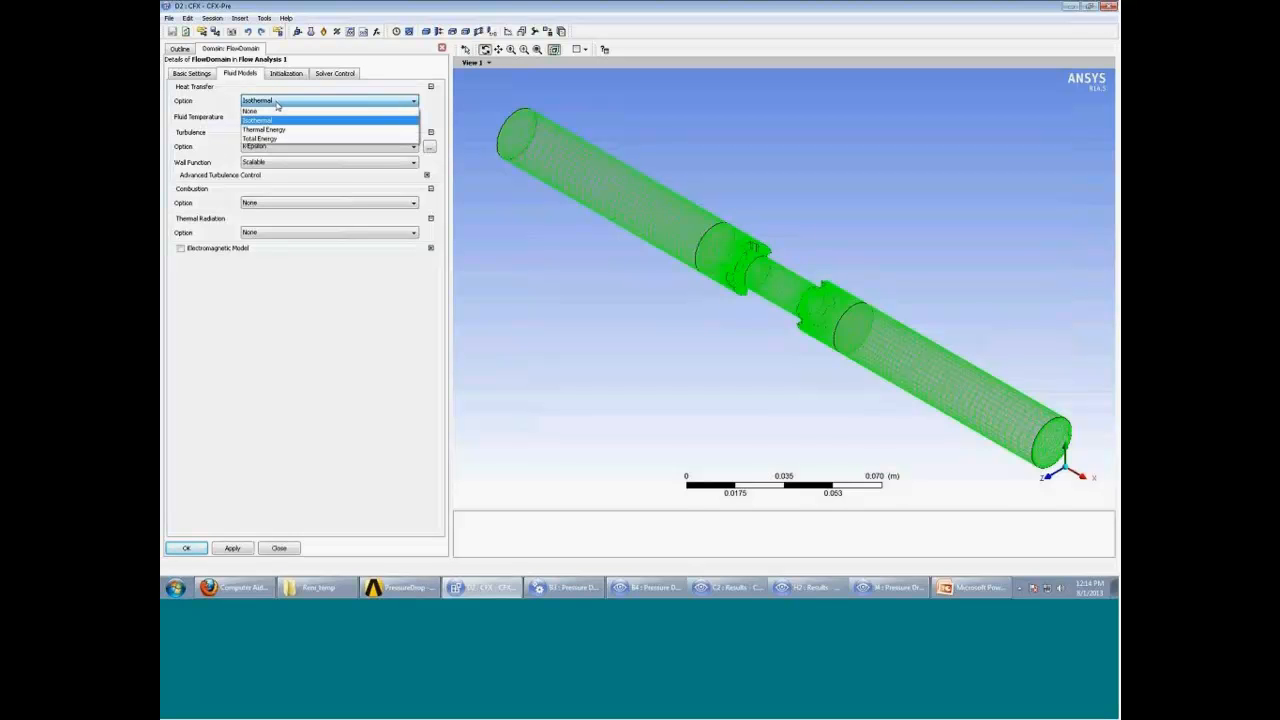
left_click(275, 111)
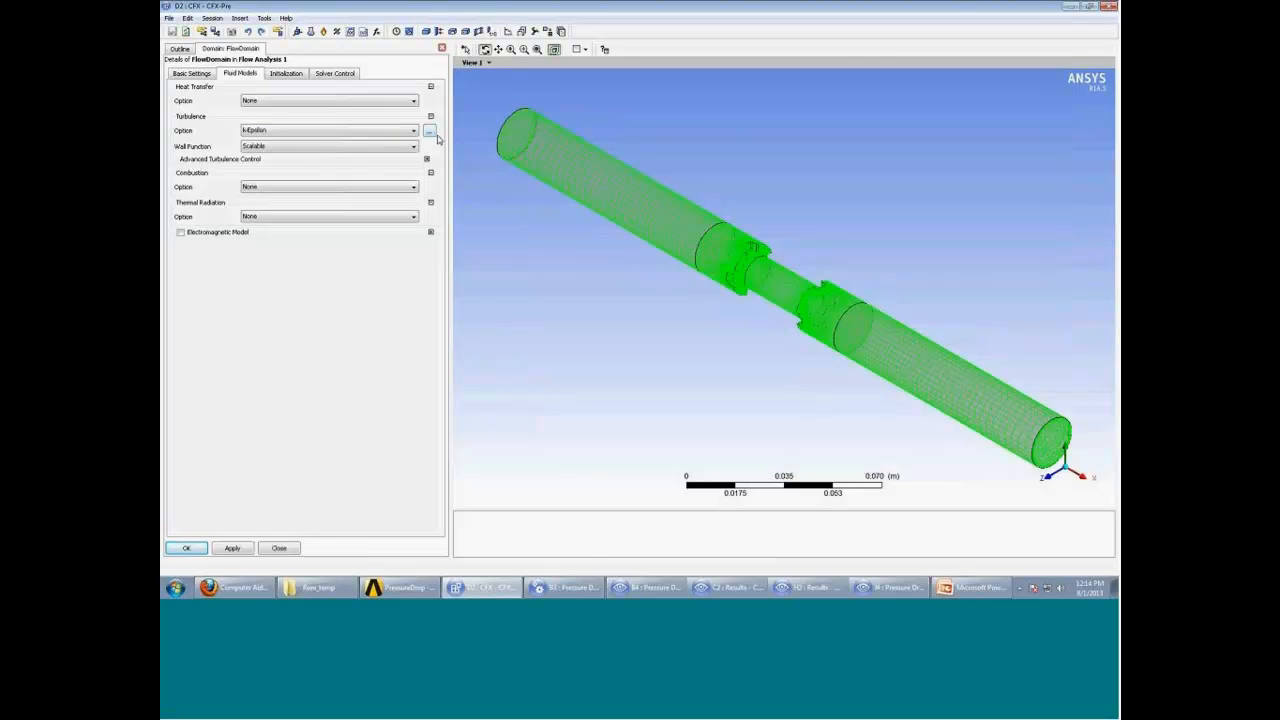
Set FlowDomain's turbulence model to k-Omega and accept the domain settings.
left_click(429, 131)
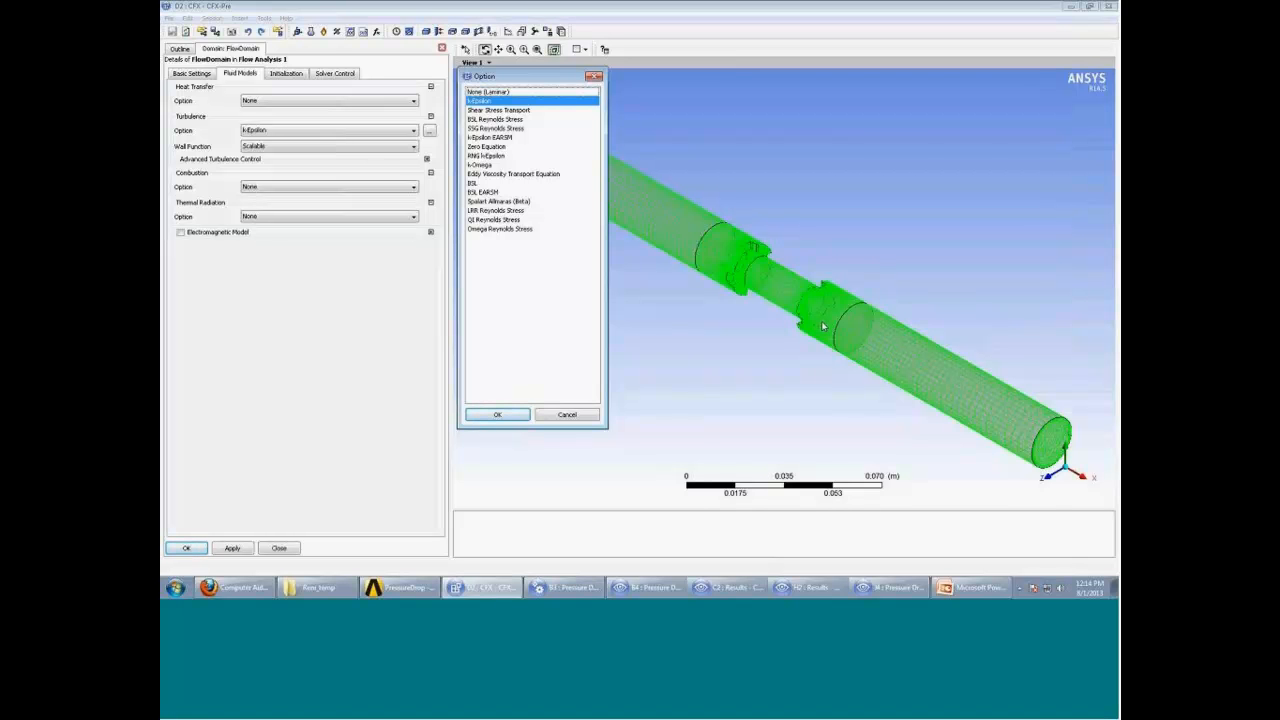
left_click(504, 165)
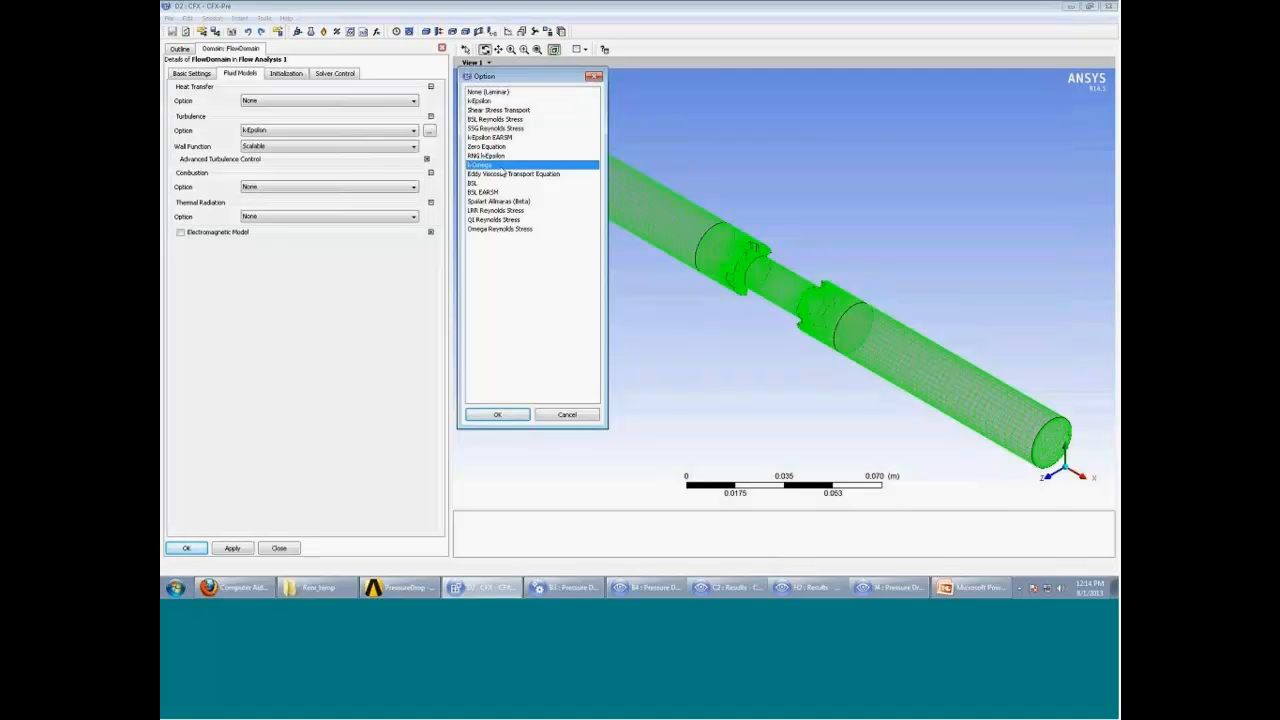
left_click(519, 416)
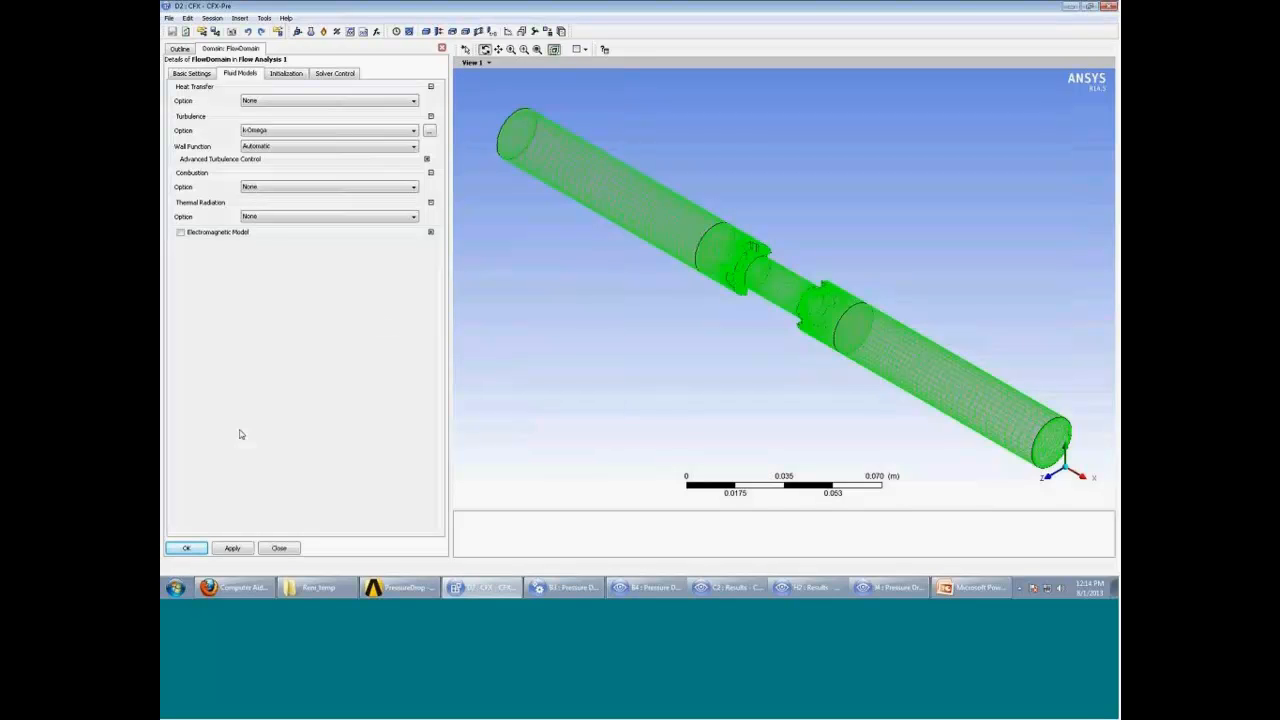
left_click(186, 549)
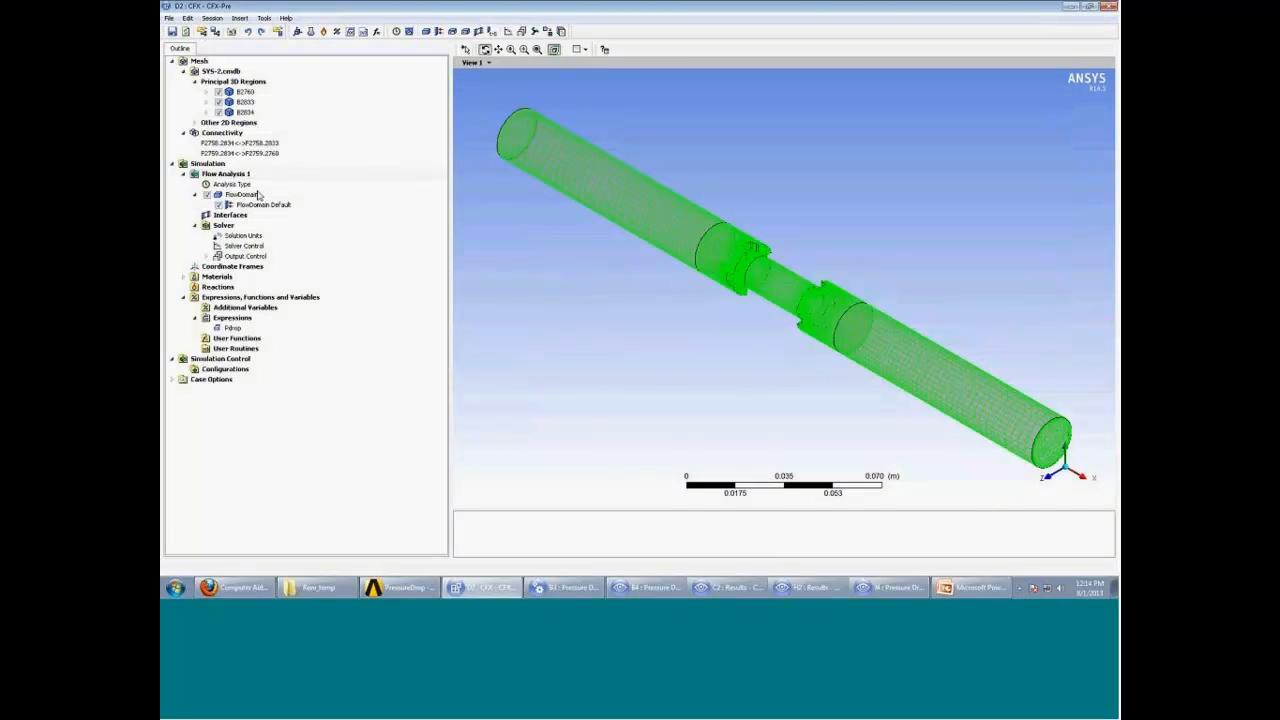
Add a boundary named Inlet to FlowDomain, with type Inlet and the Inlet region as its location.
right_click(258, 196)
mouse_move(326, 238)
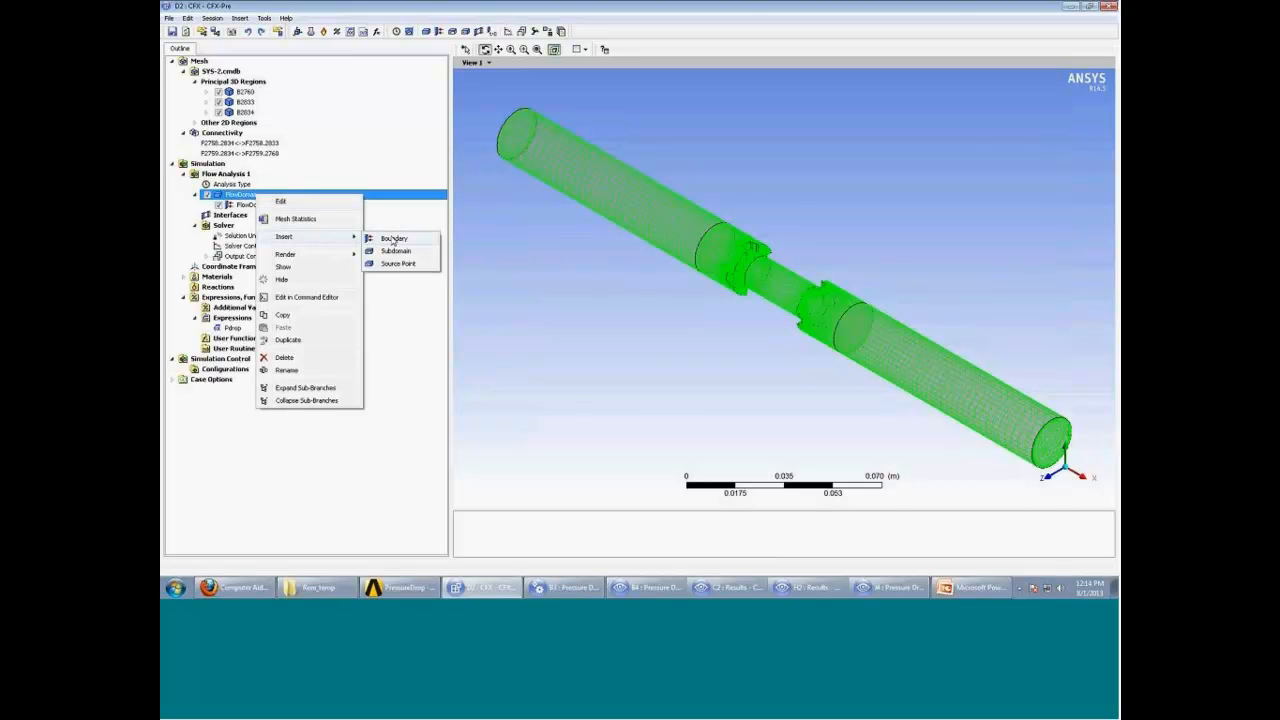
left_click(393, 239)
type("Inlet")
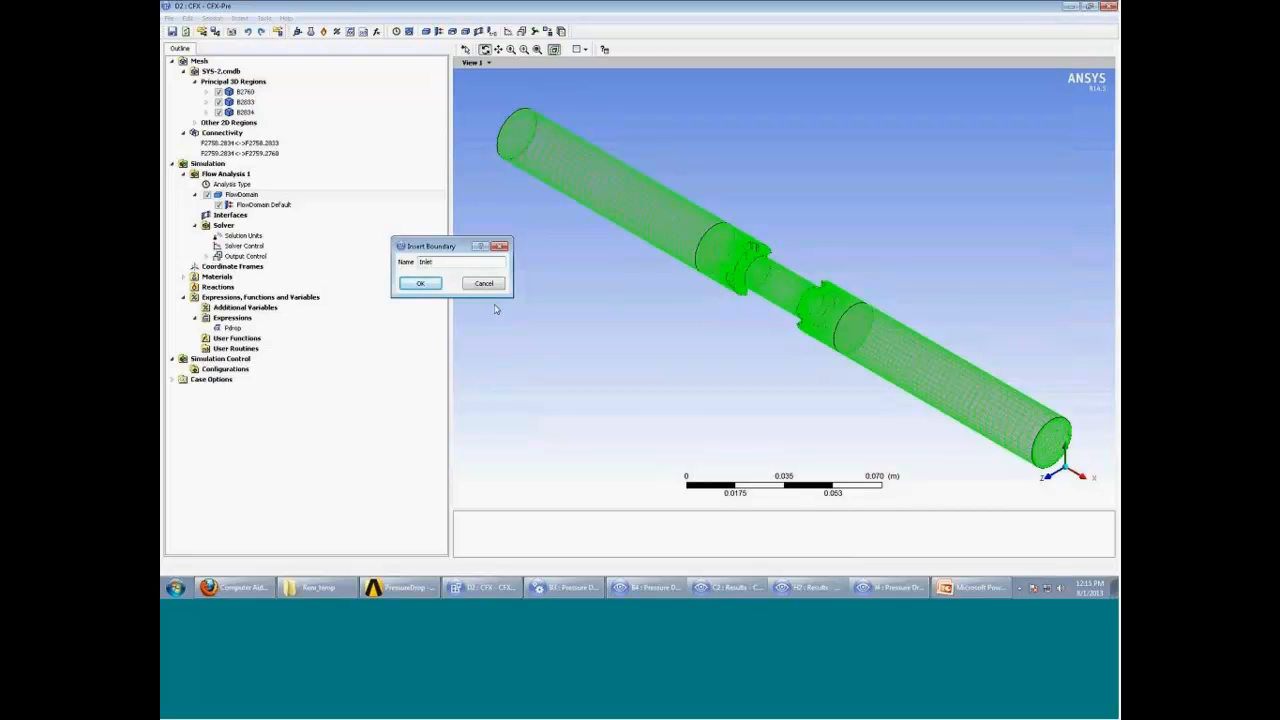
key("Return")
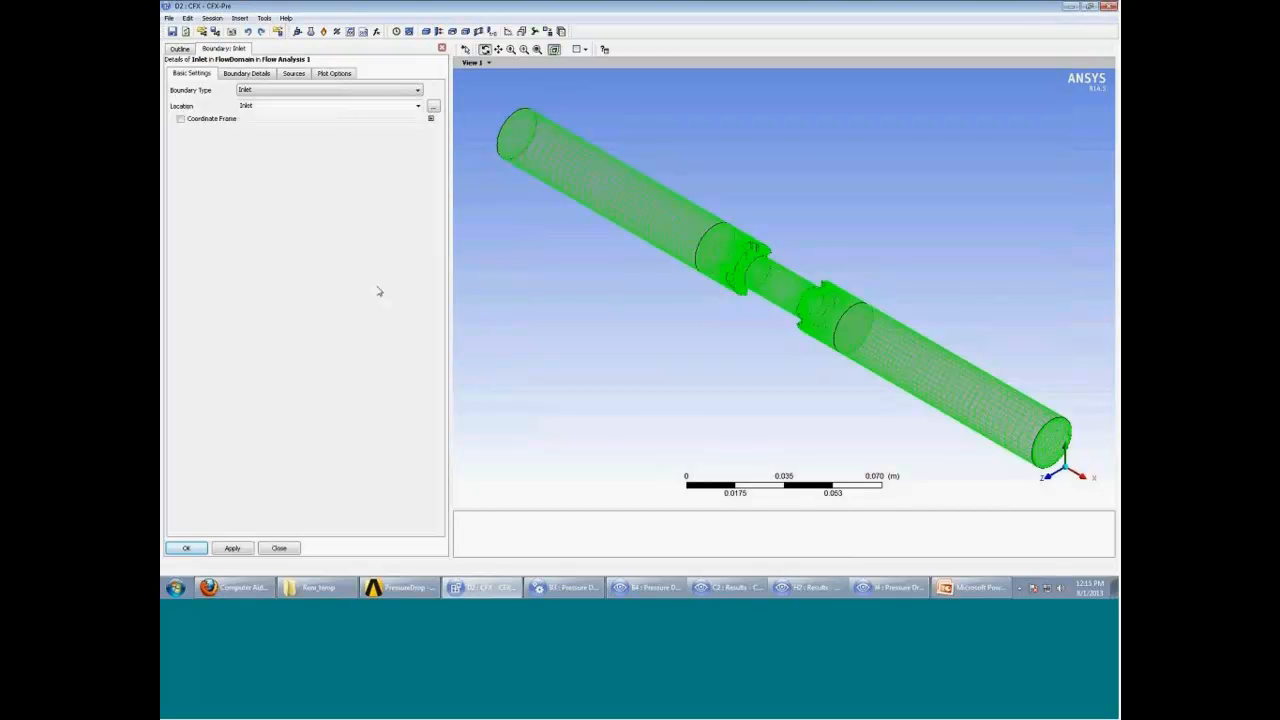
left_click(285, 105)
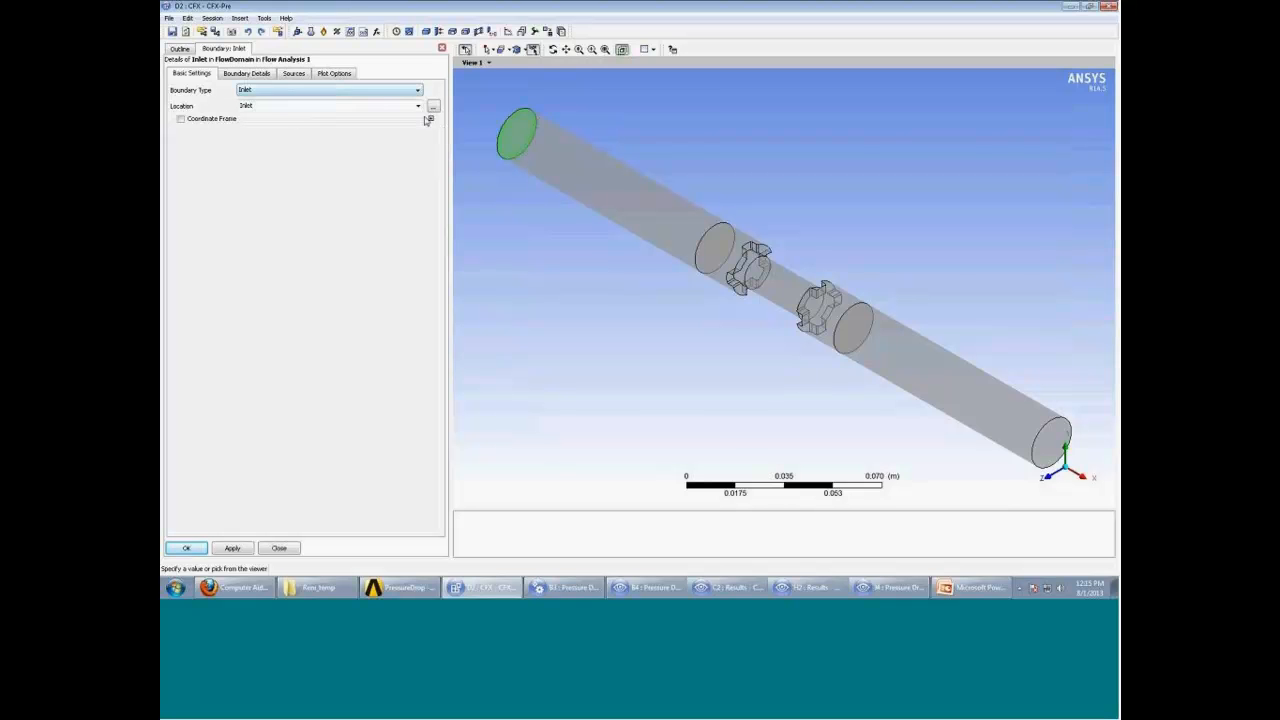
left_click(433, 106)
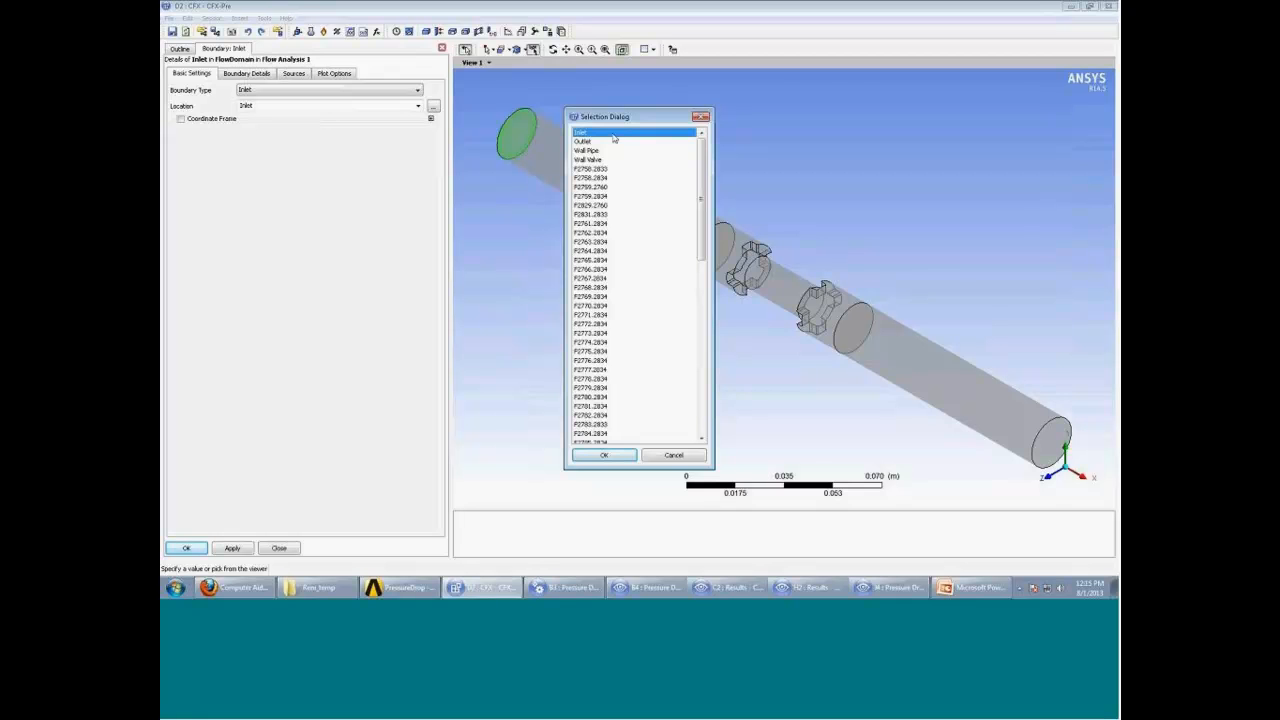
left_click(606, 456)
Define the Inlet boundary's mass and momentum as Normal Speed of 1.5 m s^-1 and accept it.
left_click(248, 77)
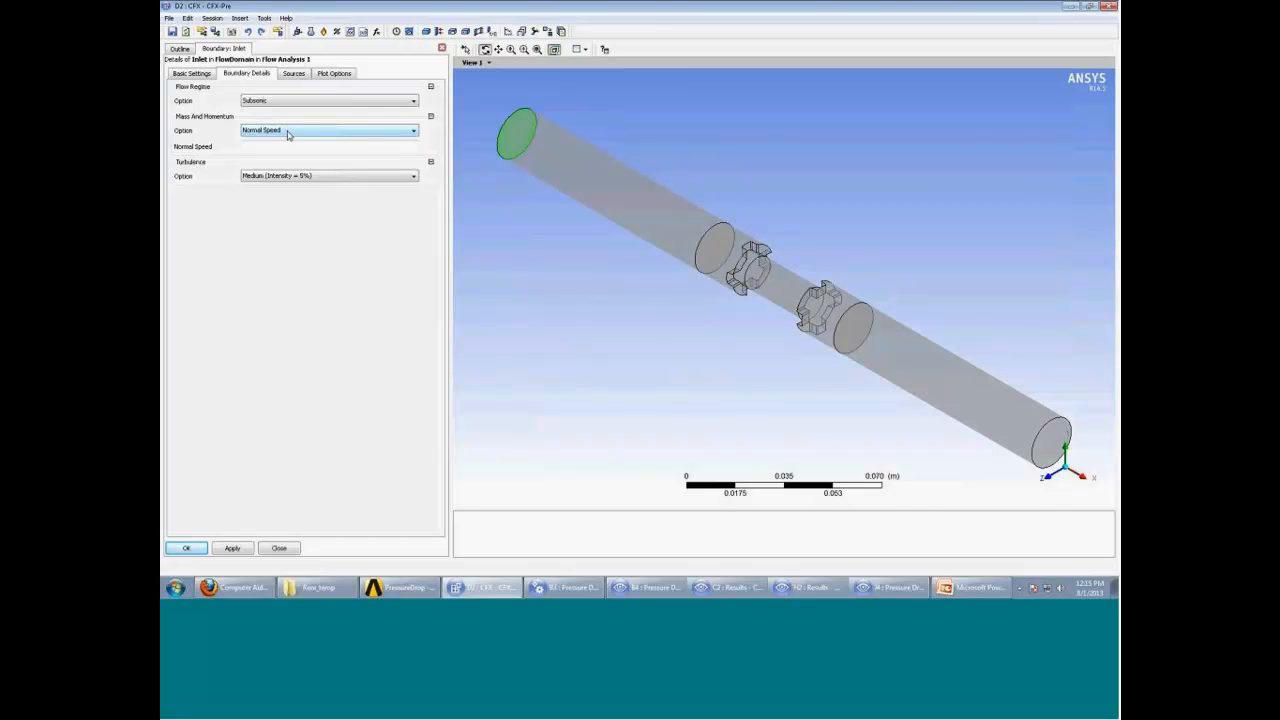
left_click(288, 132)
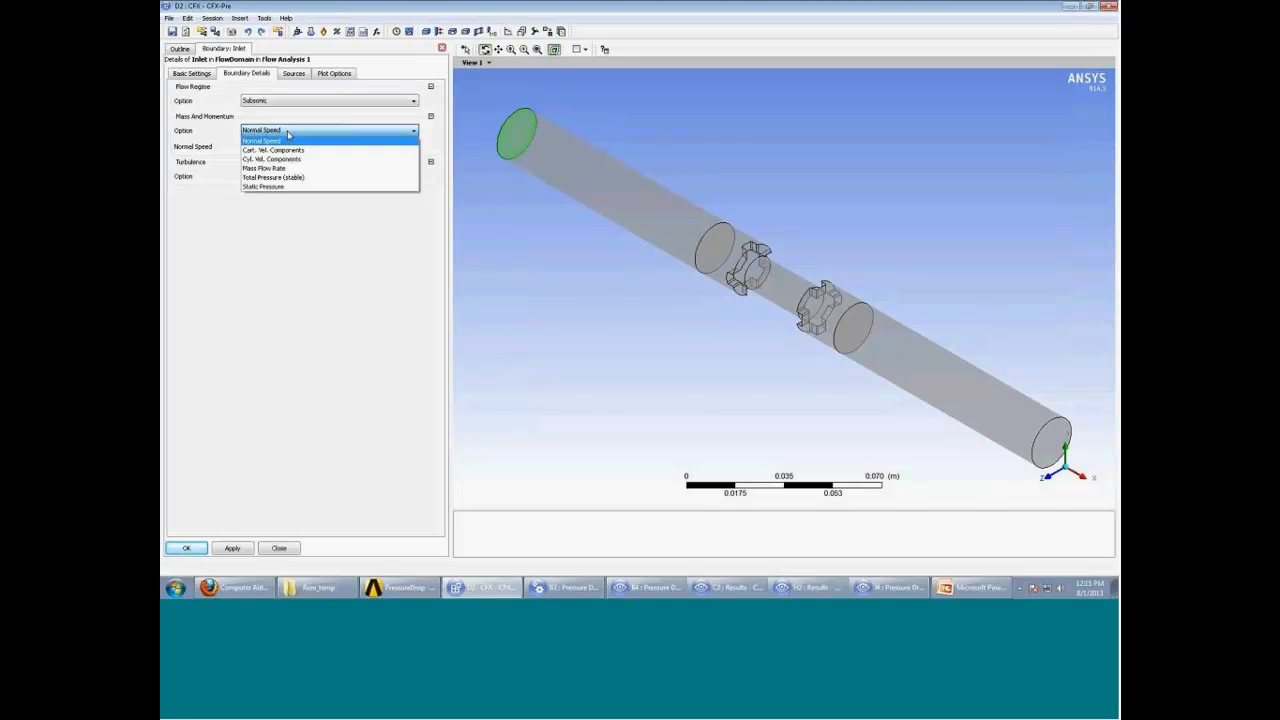
left_click(288, 140)
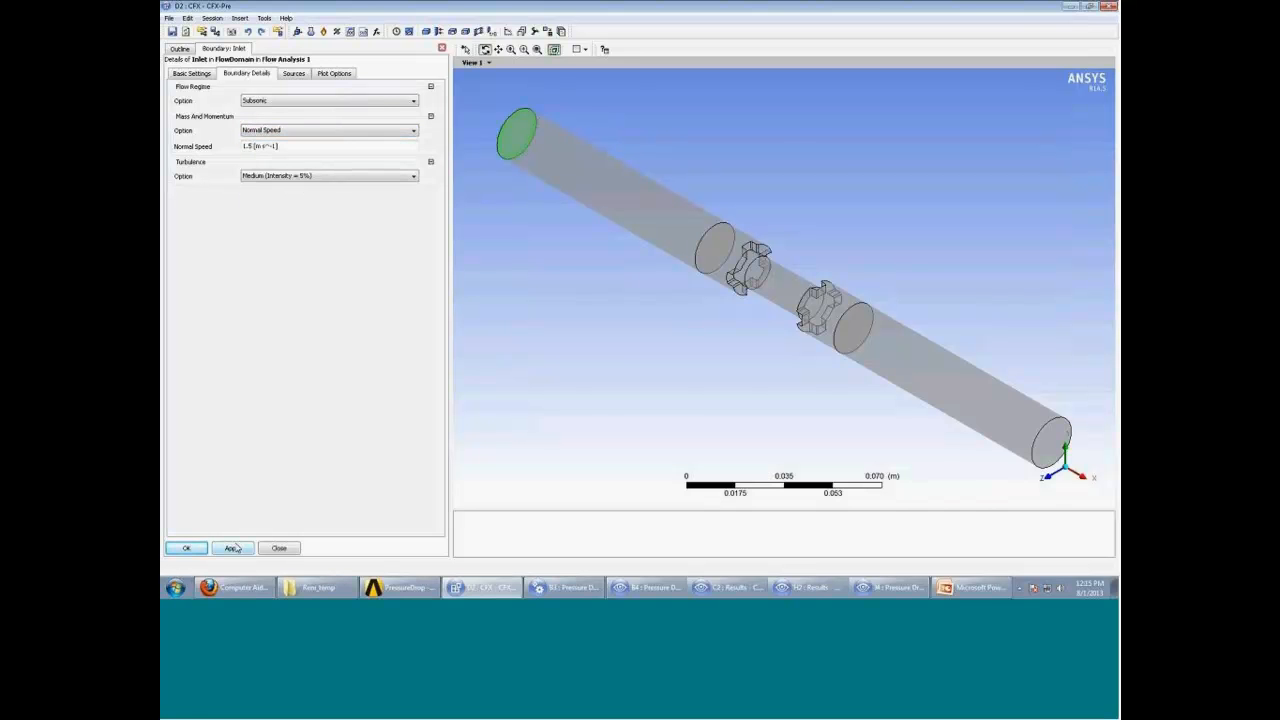
left_click(200, 549)
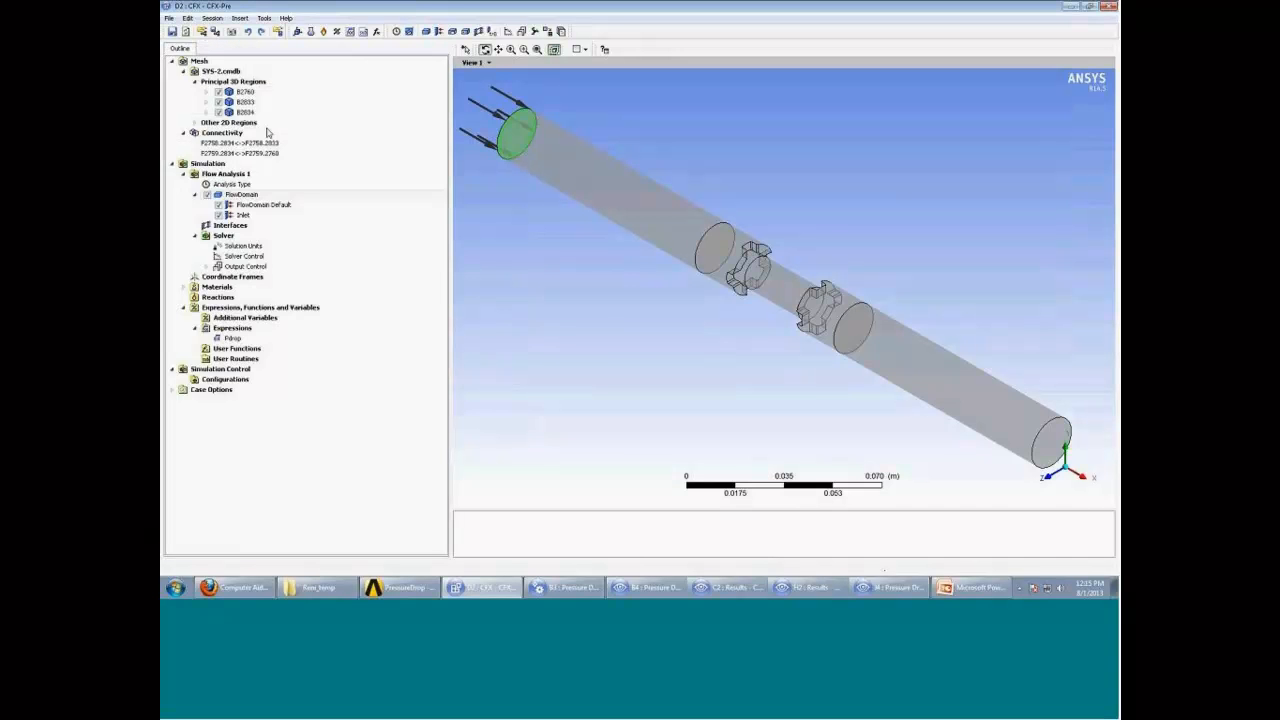
Insert a boundary named Outlet in FlowDomain.
right_click(254, 195)
mouse_move(320, 234)
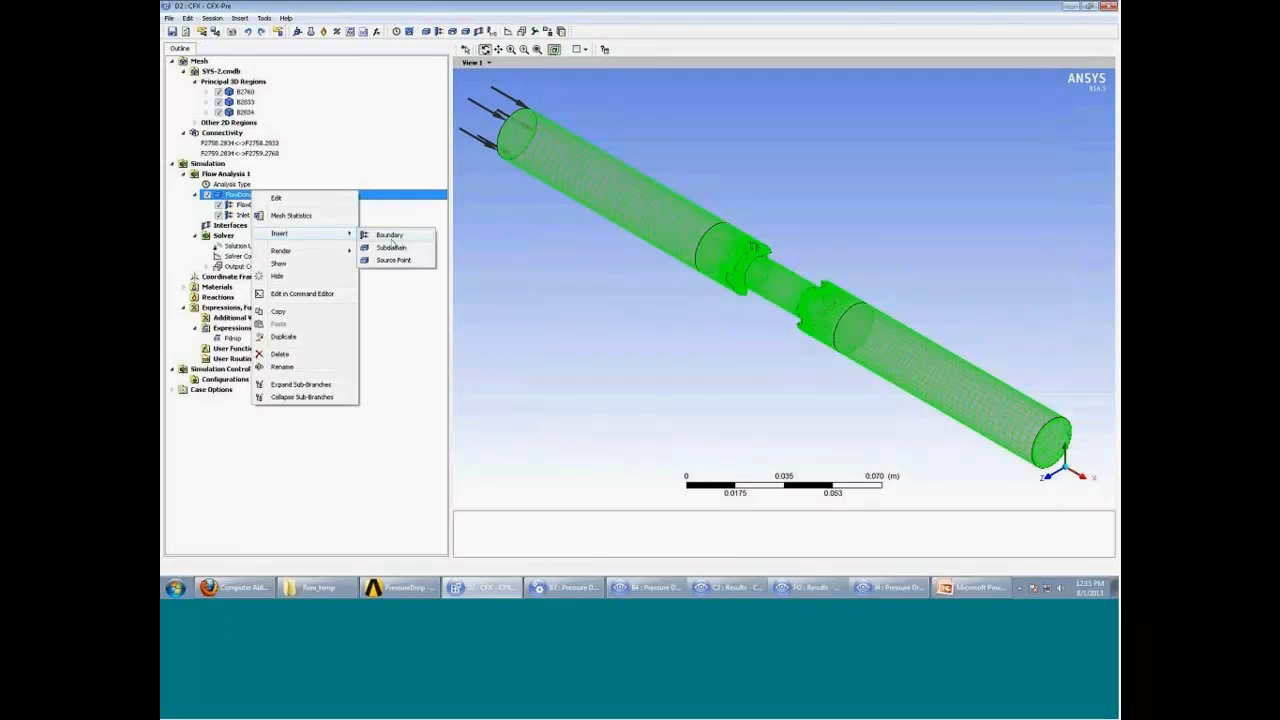
left_click(390, 233)
type("Outlet")
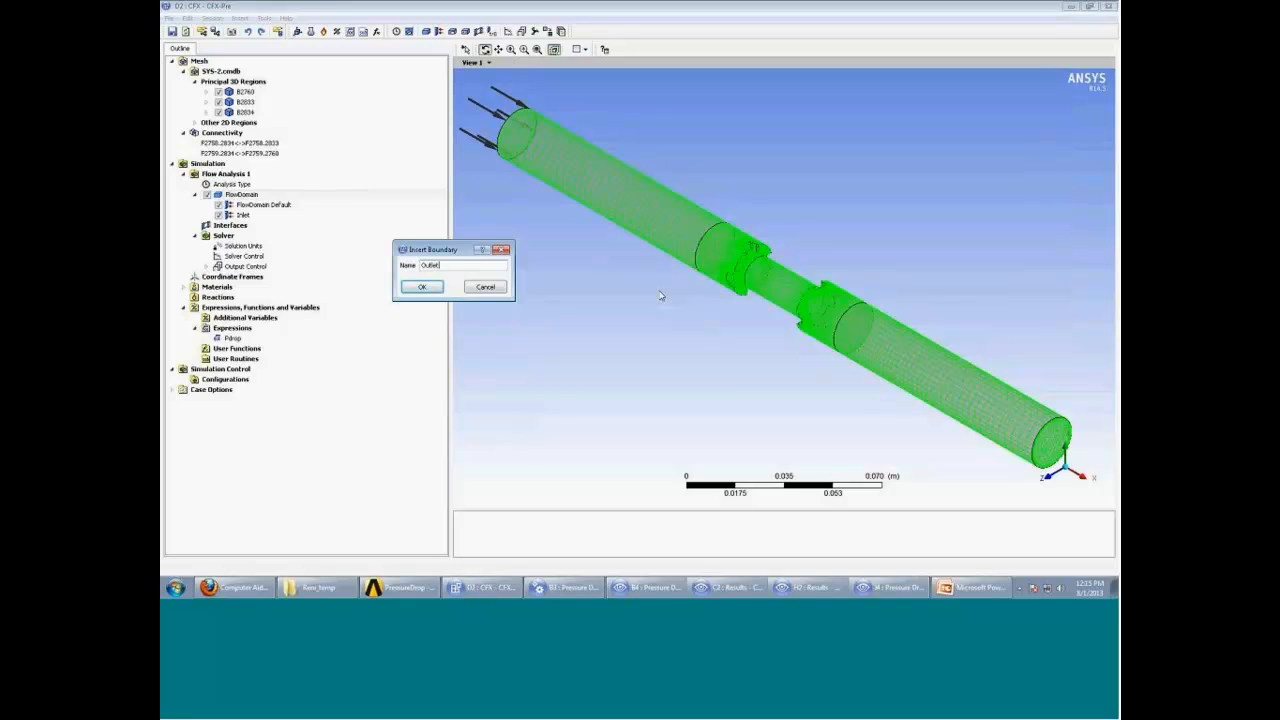
key("Return")
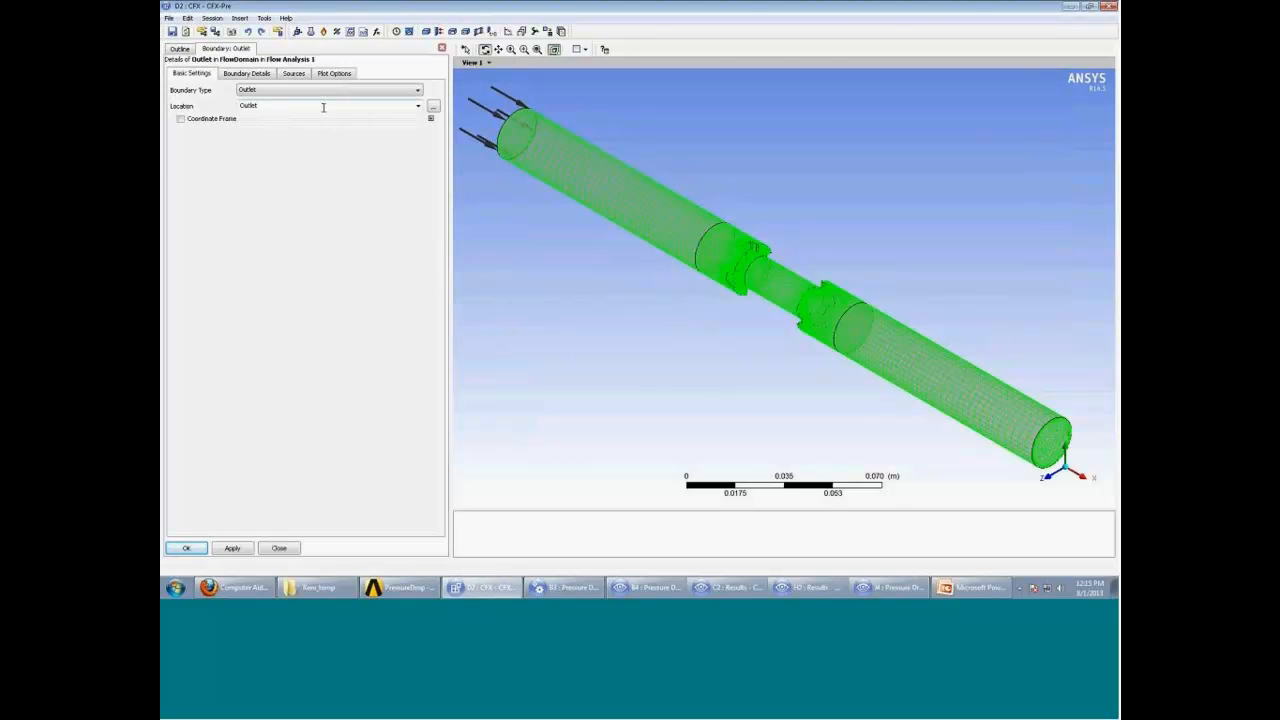
Define the Outlet boundary as Average Static Pressure with a relative pressure of 0 Pa and accept it.
left_click(264, 76)
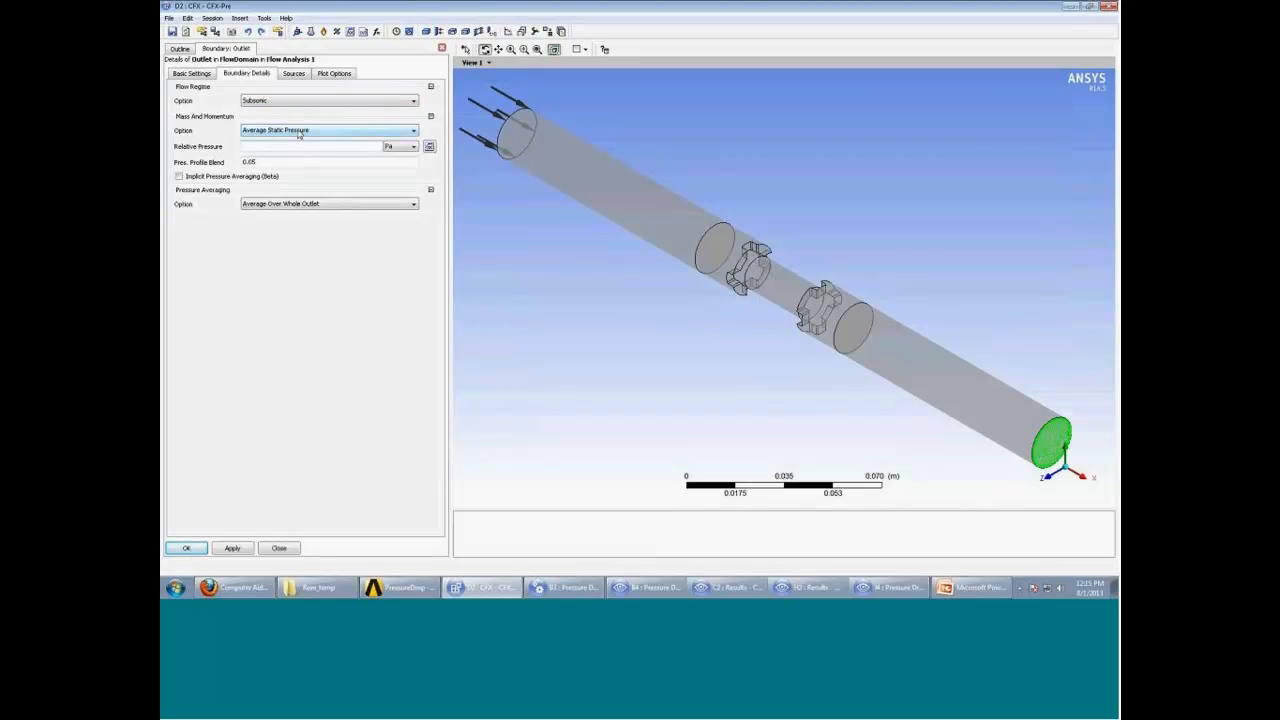
left_click(298, 131)
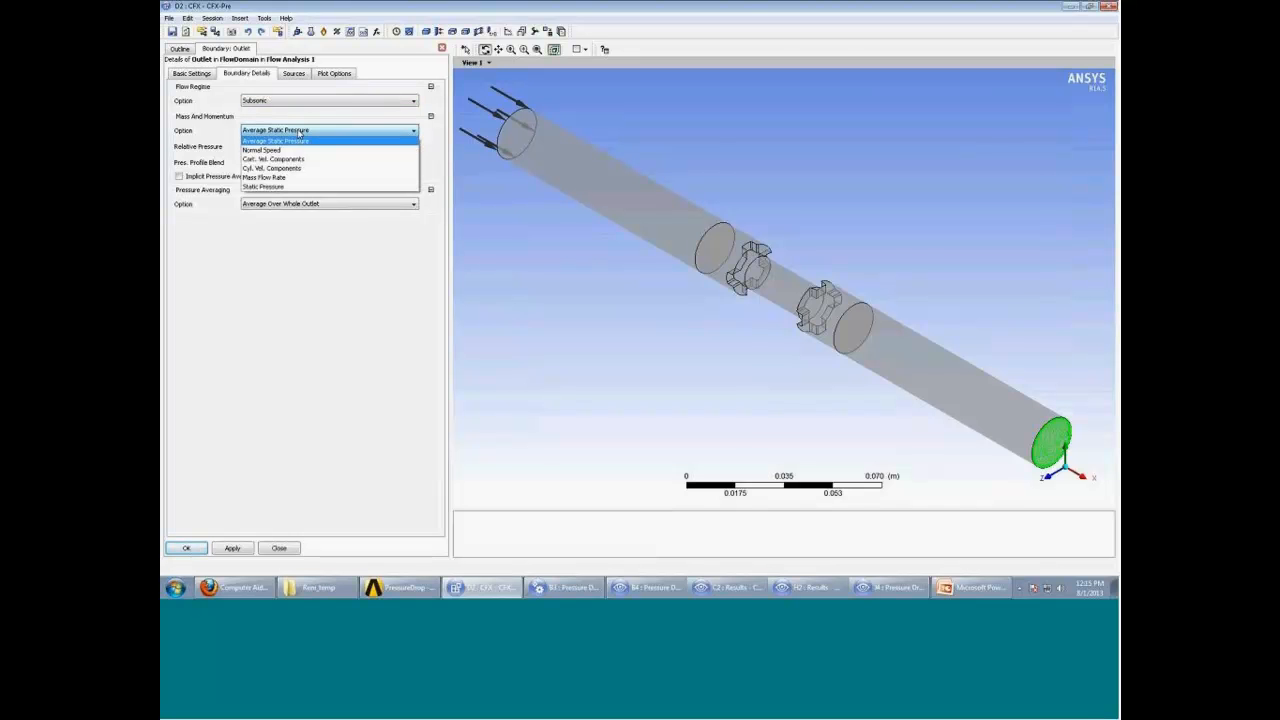
left_click(299, 140)
left_click(298, 146)
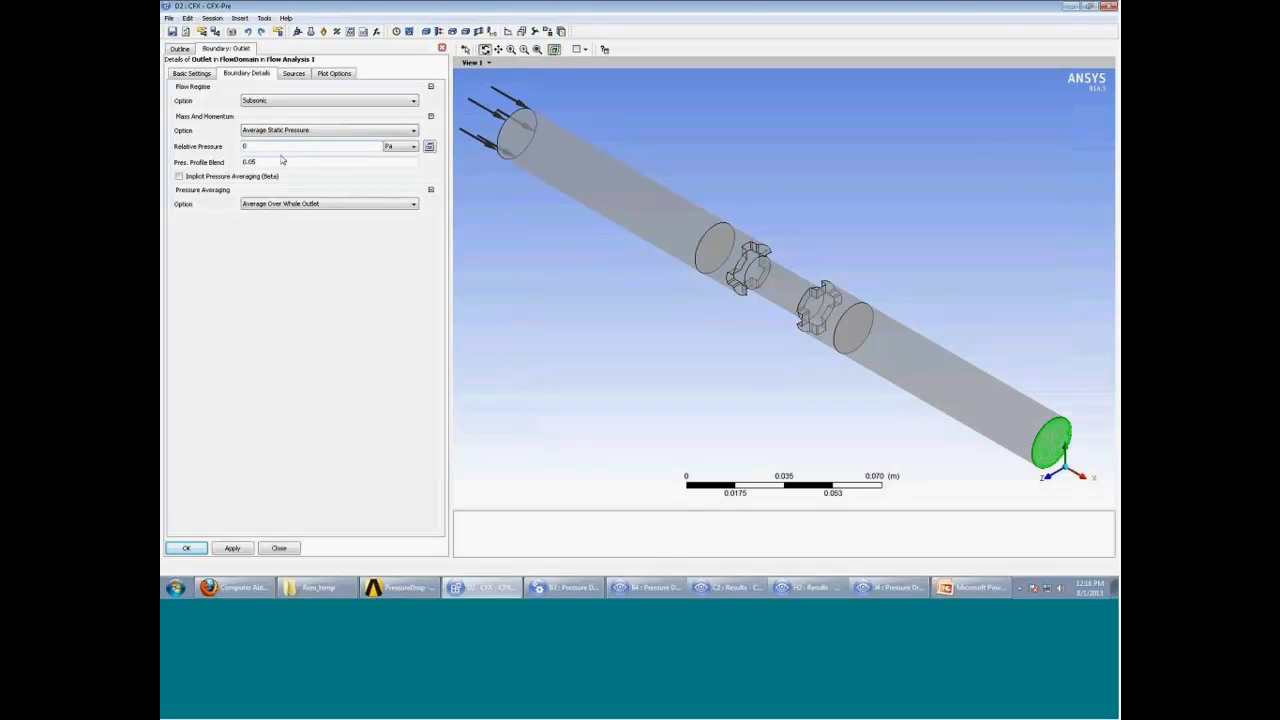
type("0")
left_click(185, 548)
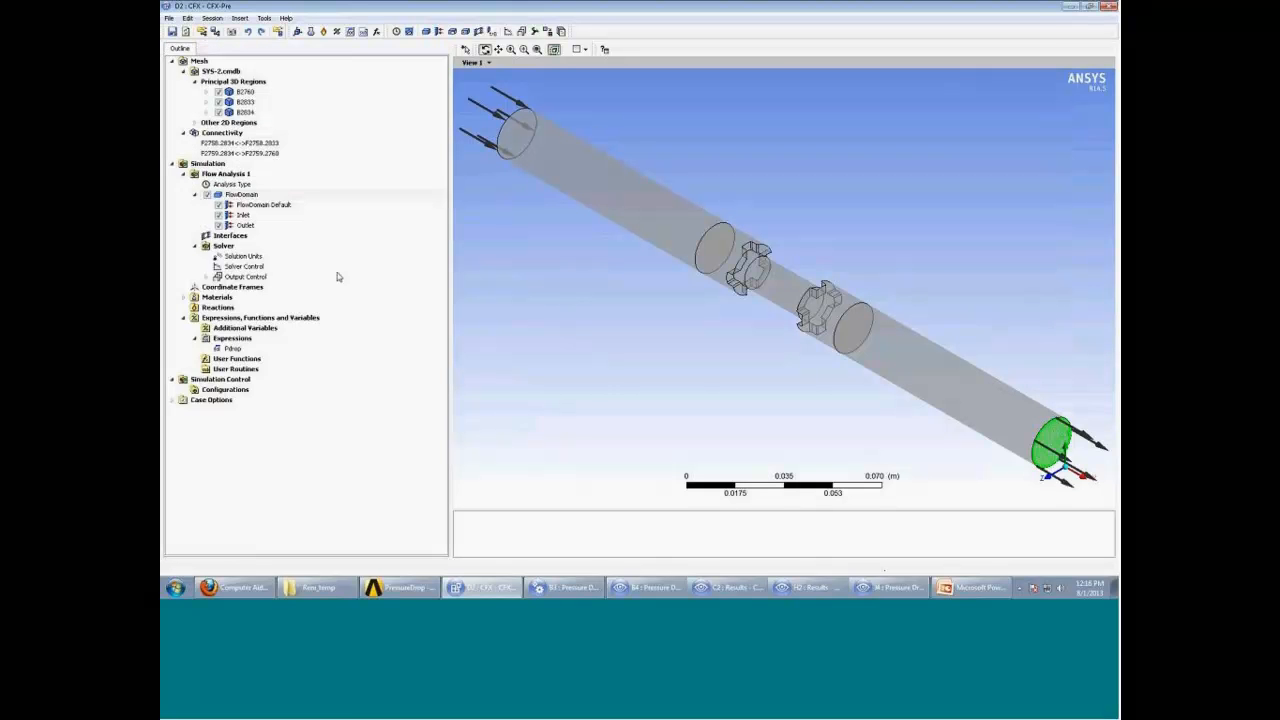
Add a wall boundary named Wall to FlowDomain on the Wall Pipe and Wall Valve regions, keeping No Slip Wall and Smooth Wall.
right_click(257, 196)
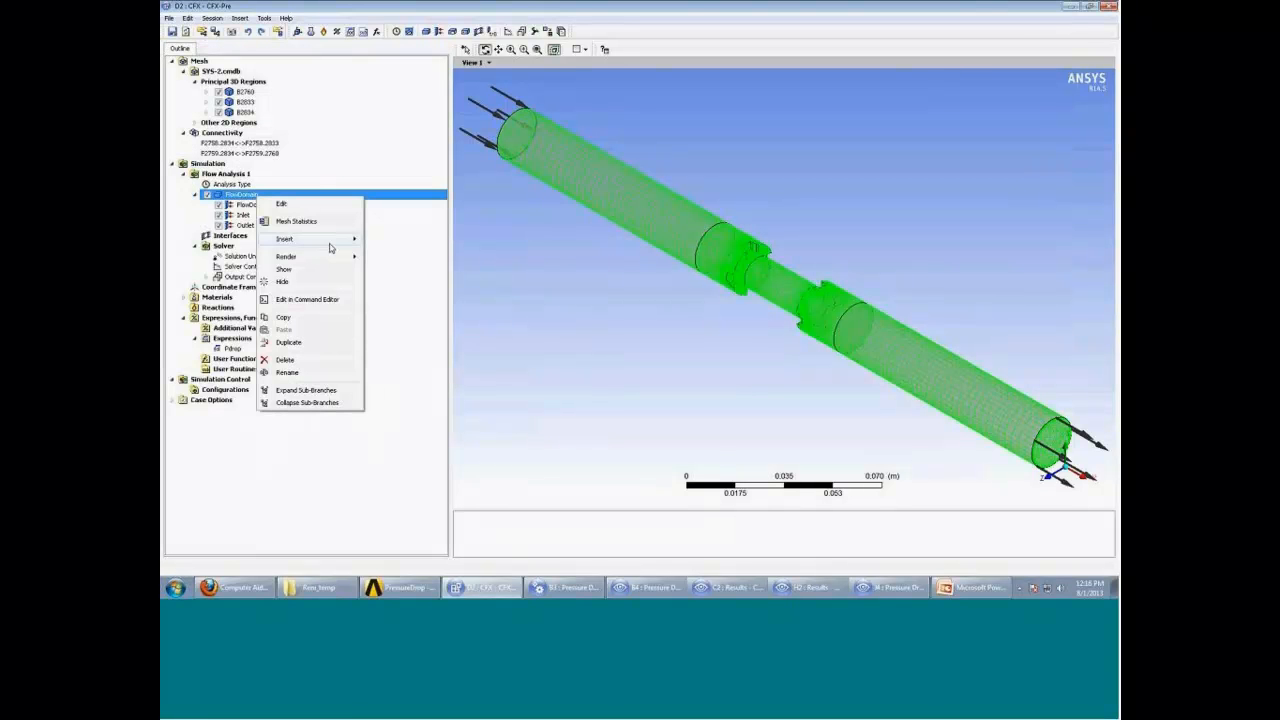
left_click(383, 242)
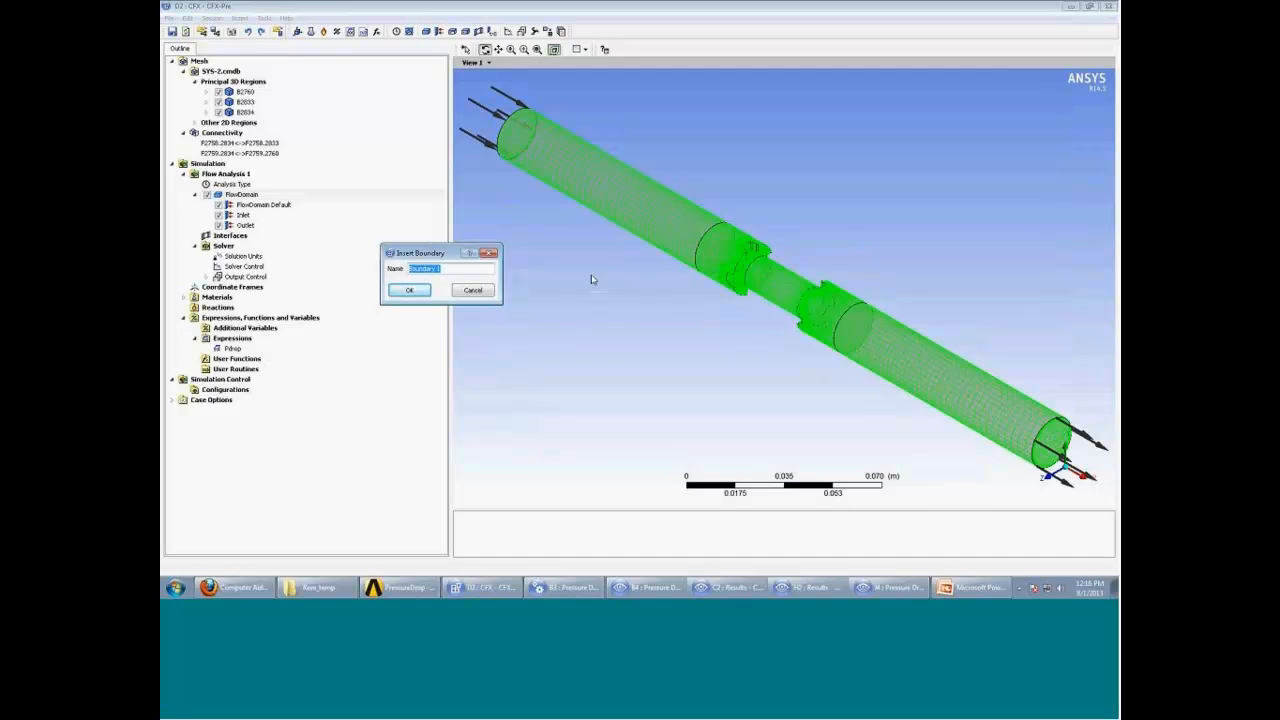
type("Wall")
key("Return")
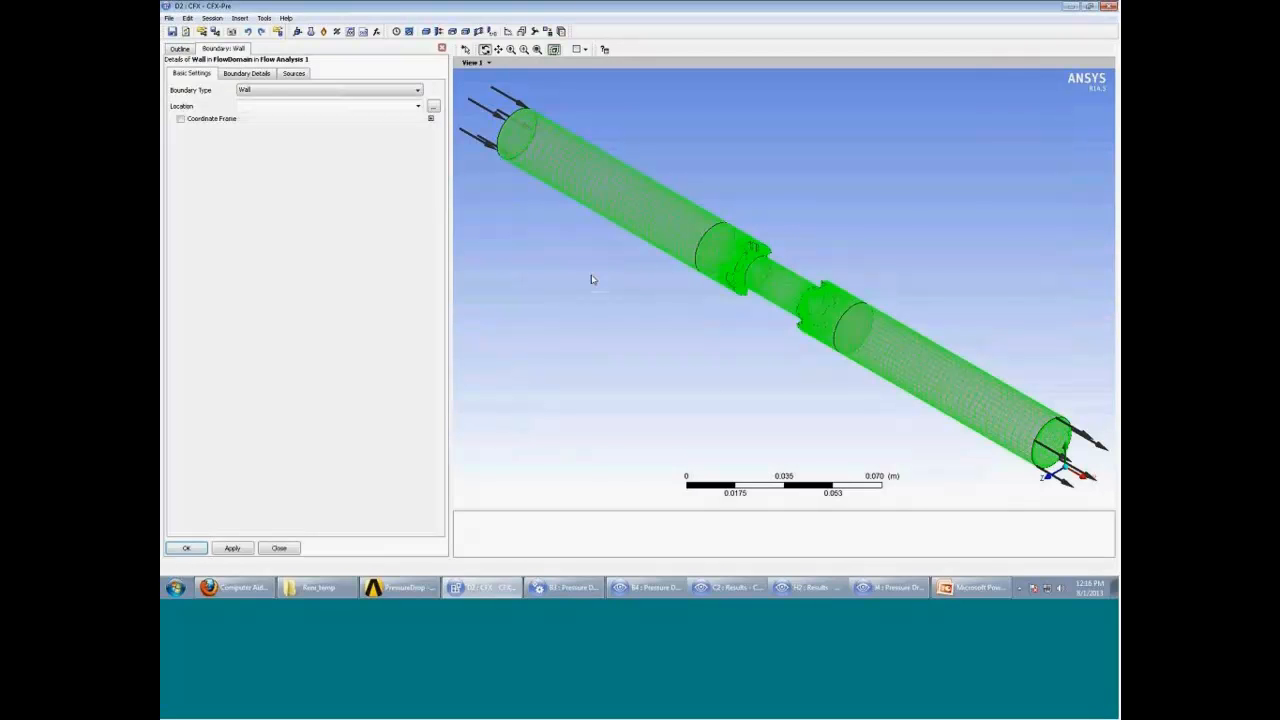
left_click(433, 105)
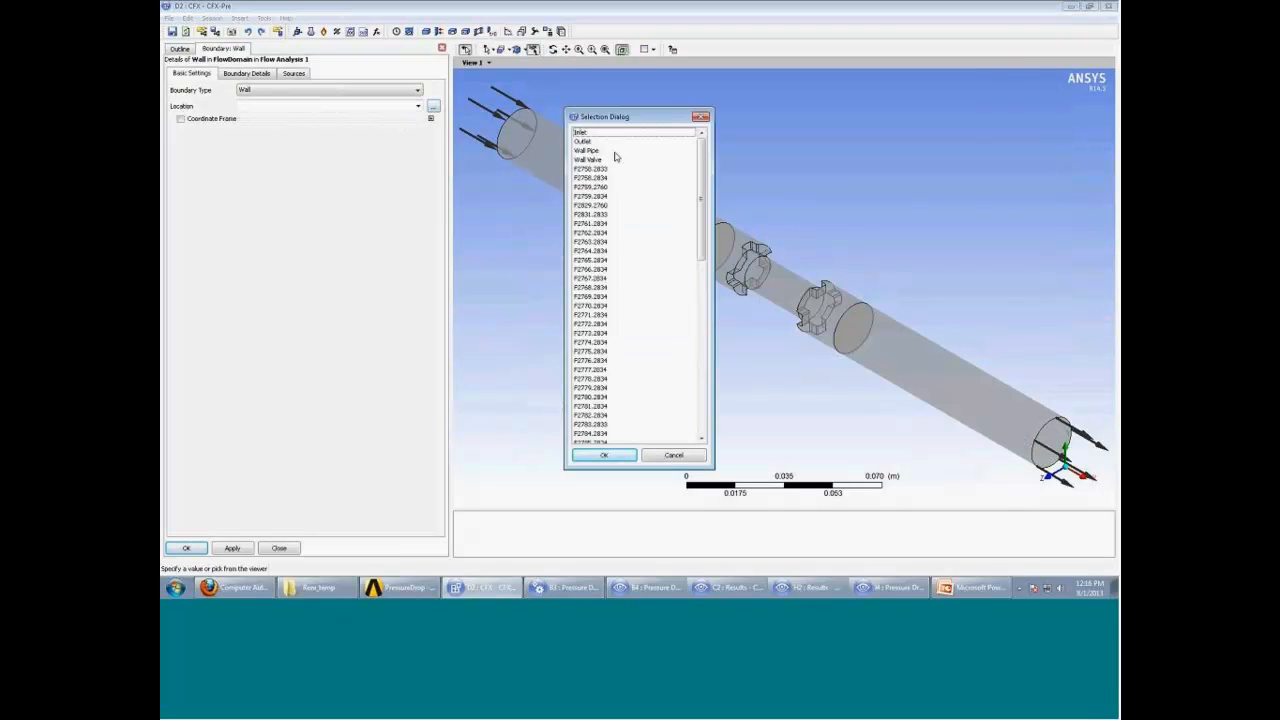
left_click_drag(617, 153, 617, 161)
left_click_drag(578, 120, 440, 113)
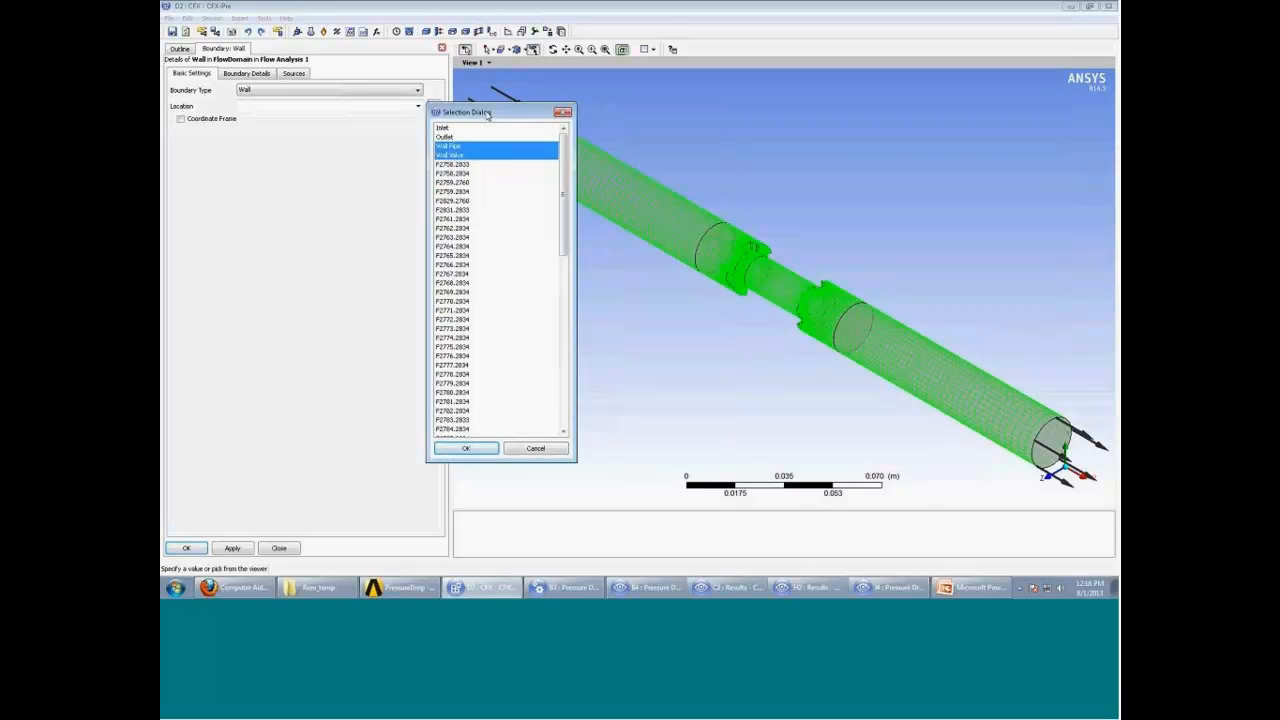
left_click(472, 450)
left_click(257, 75)
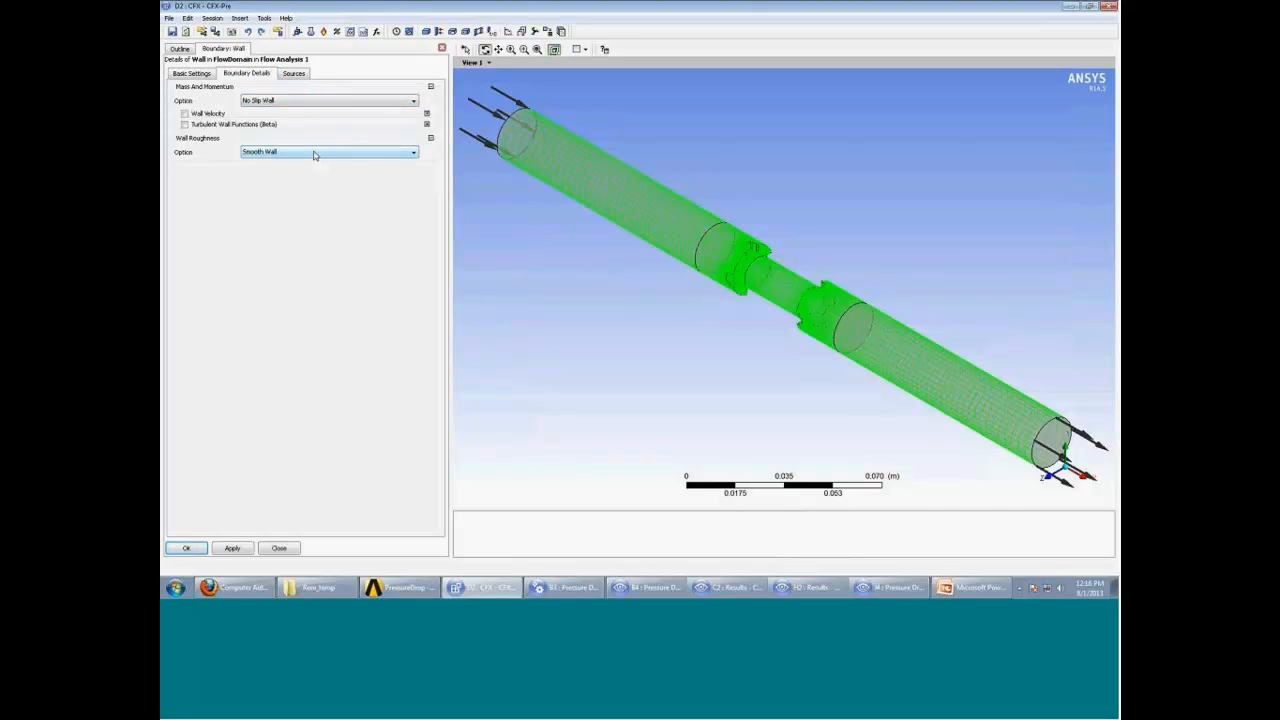
left_click(187, 549)
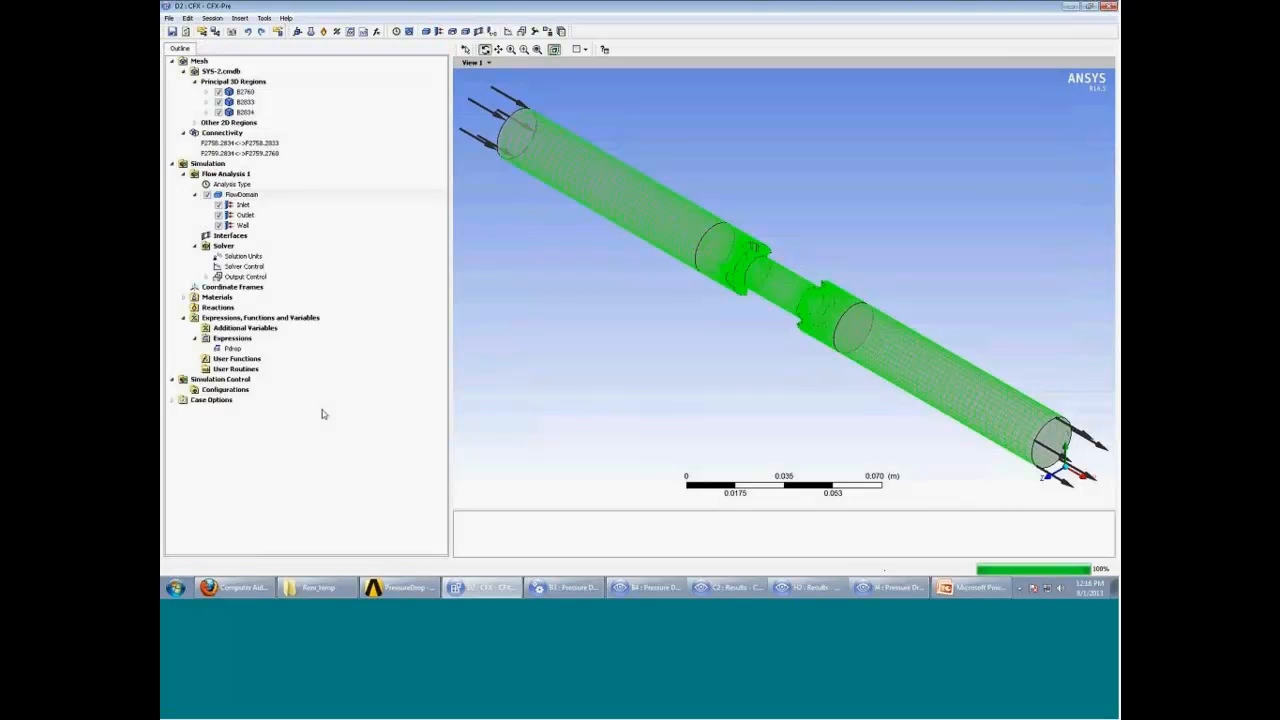
In Solver Control, keep the High Resolution advection scheme and set the maximum iterations to 500.
left_click(196, 196)
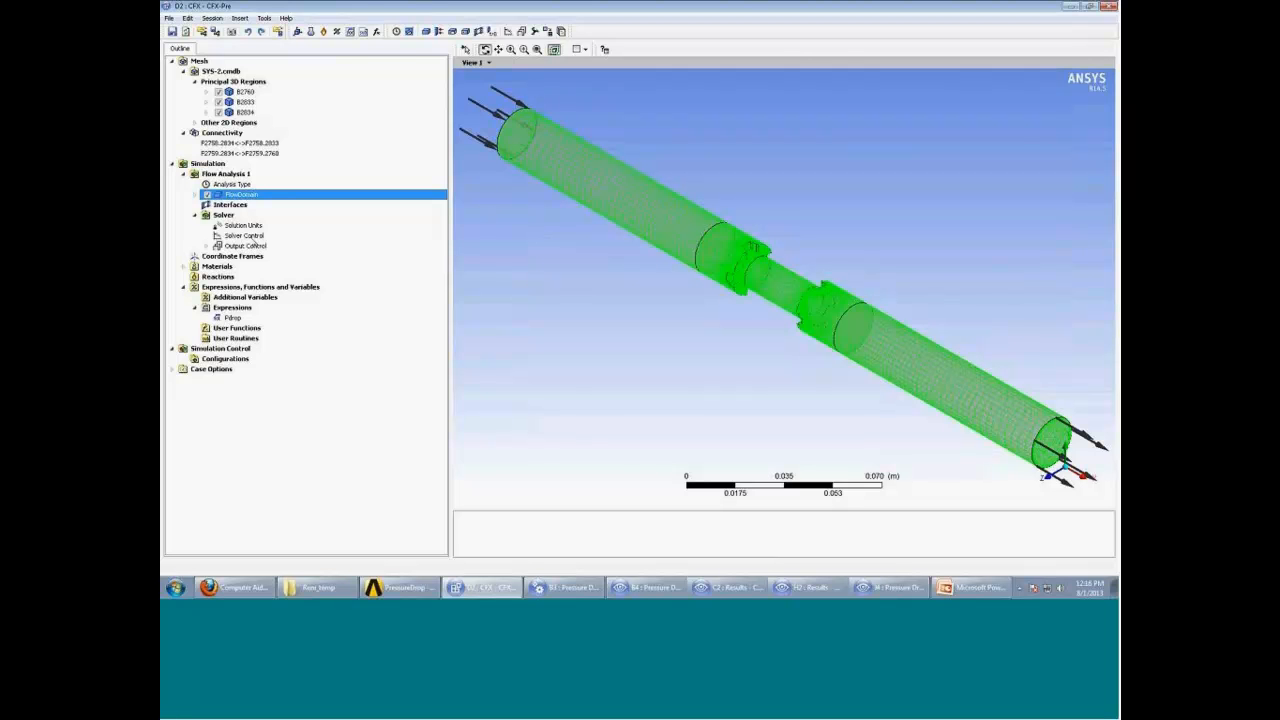
double_click(244, 235)
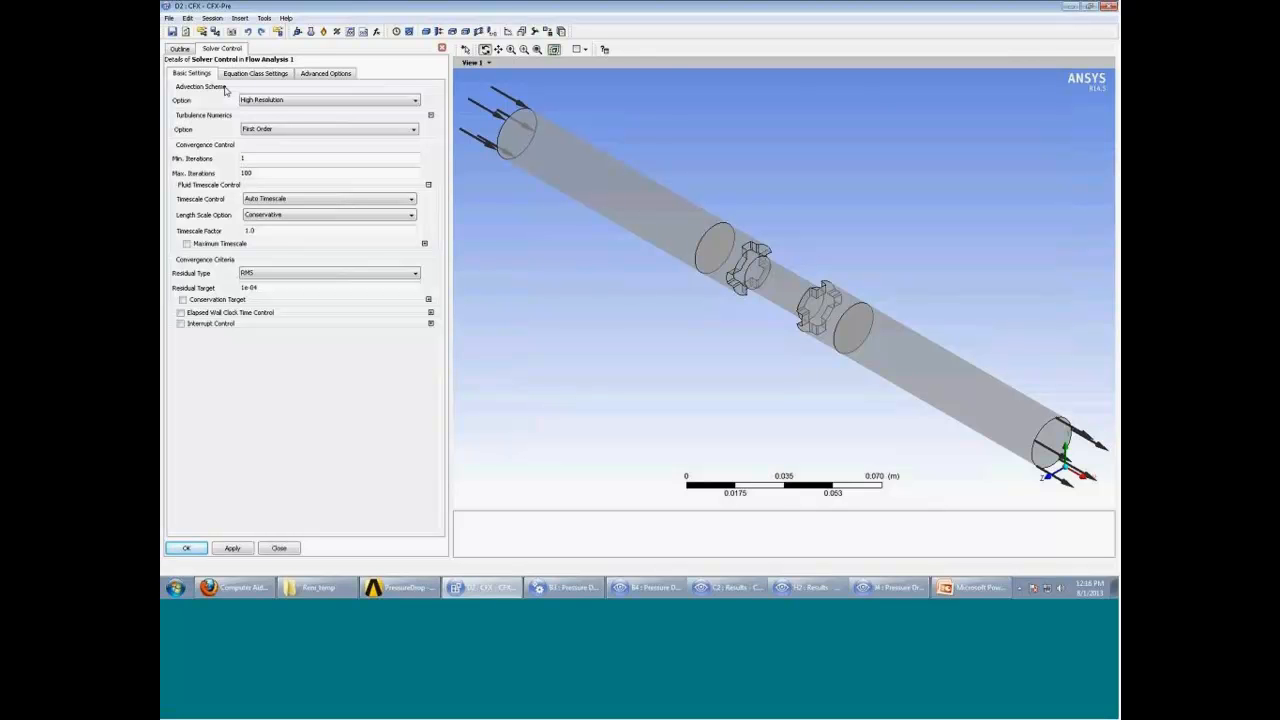
left_click(282, 100)
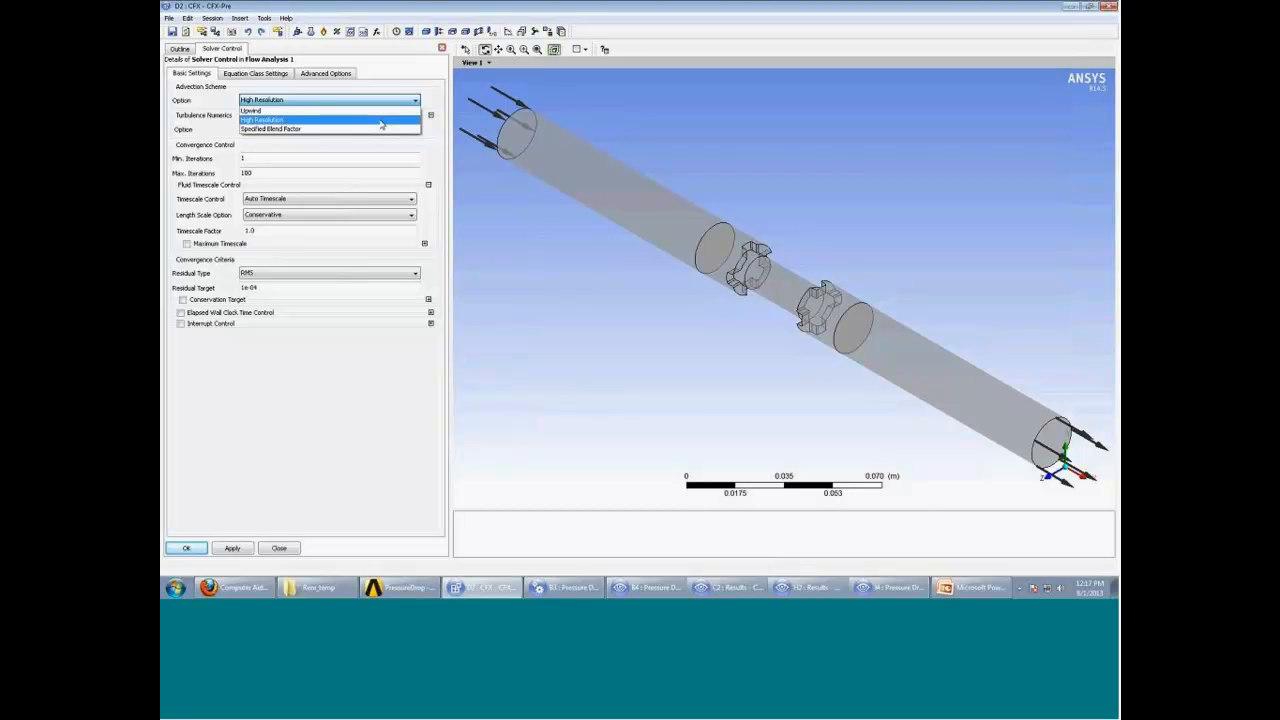
left_click(370, 121)
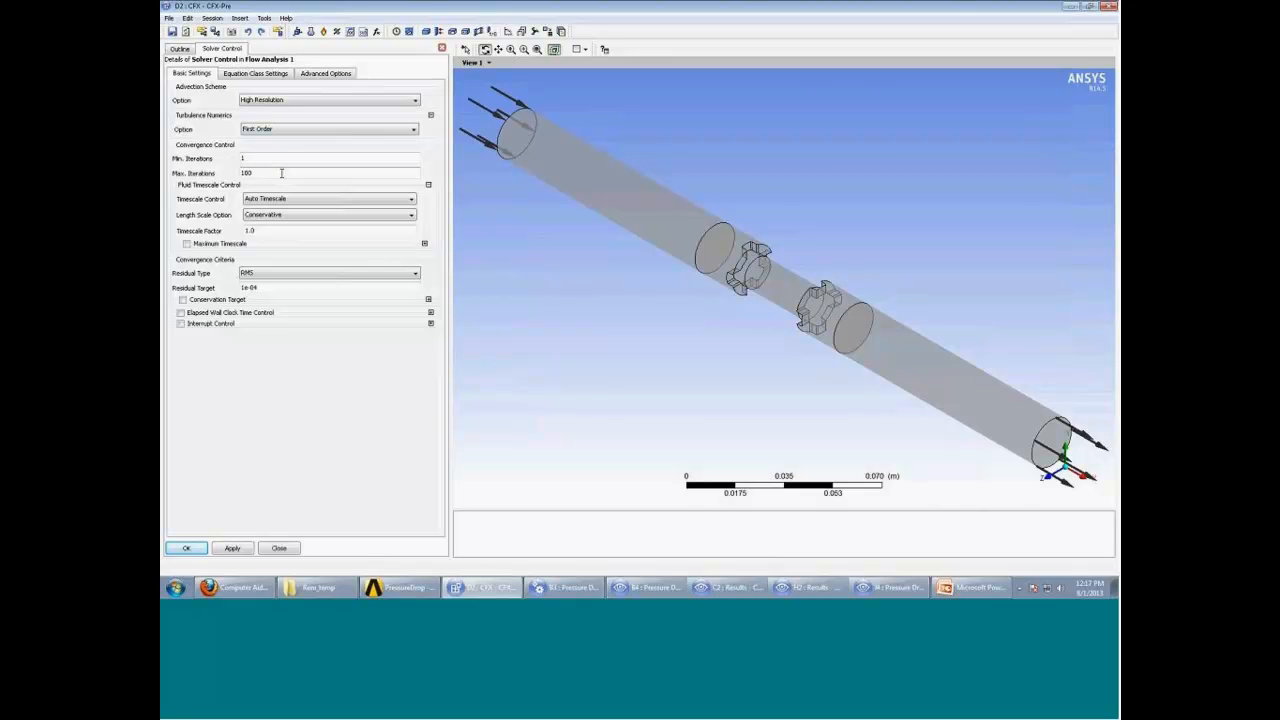
double_click(246, 173)
type("500")
Review the fluid timescale options, keeping Auto Timescale with the Conservative length scale option.
left_click(267, 200)
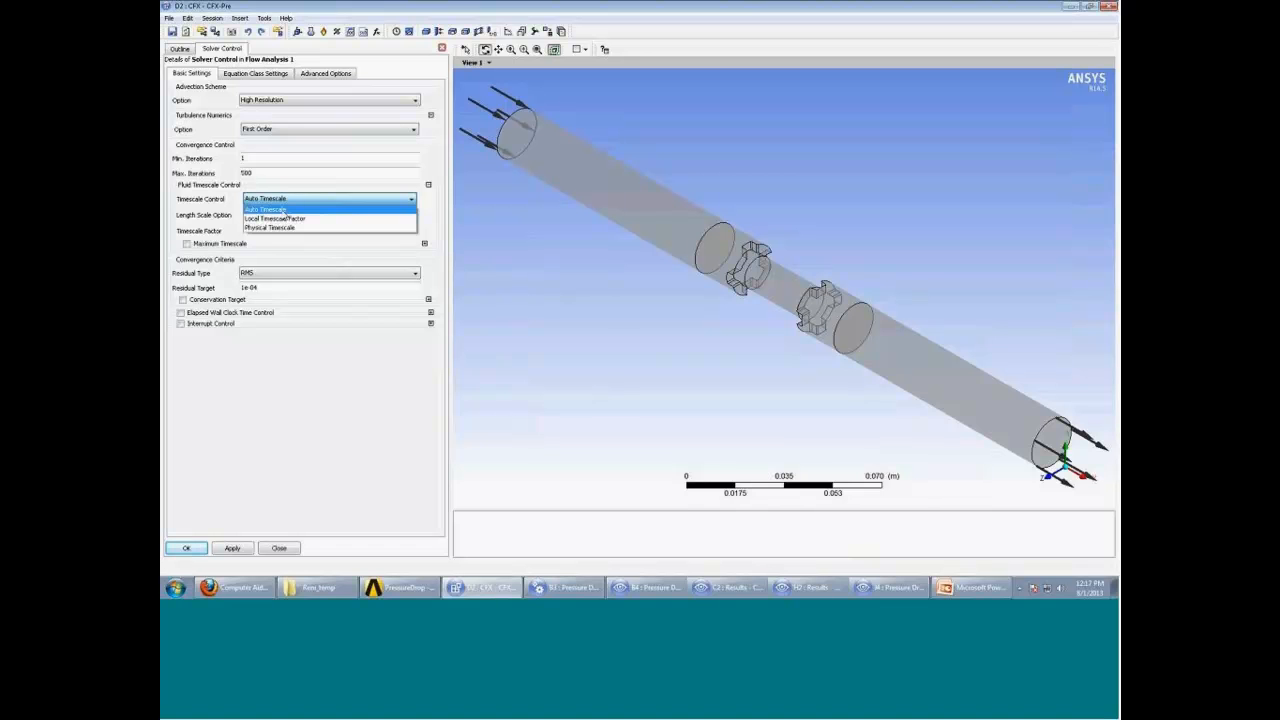
left_click(280, 210)
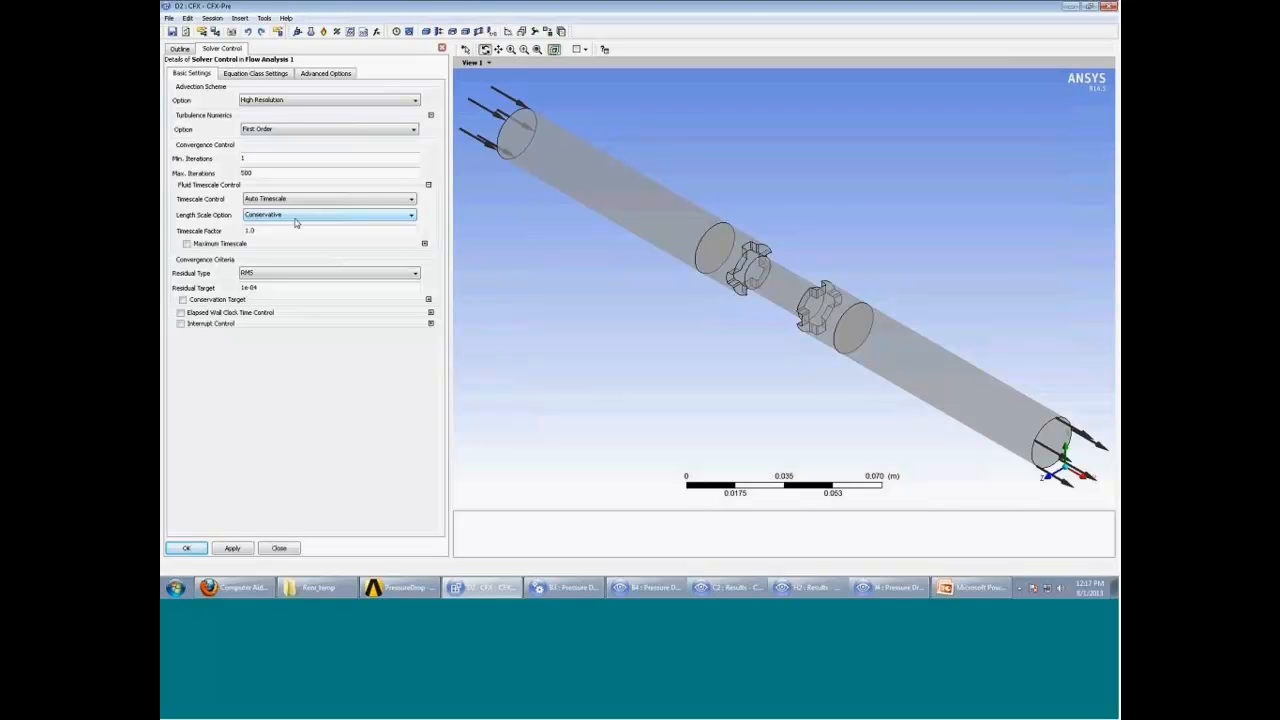
left_click(264, 215)
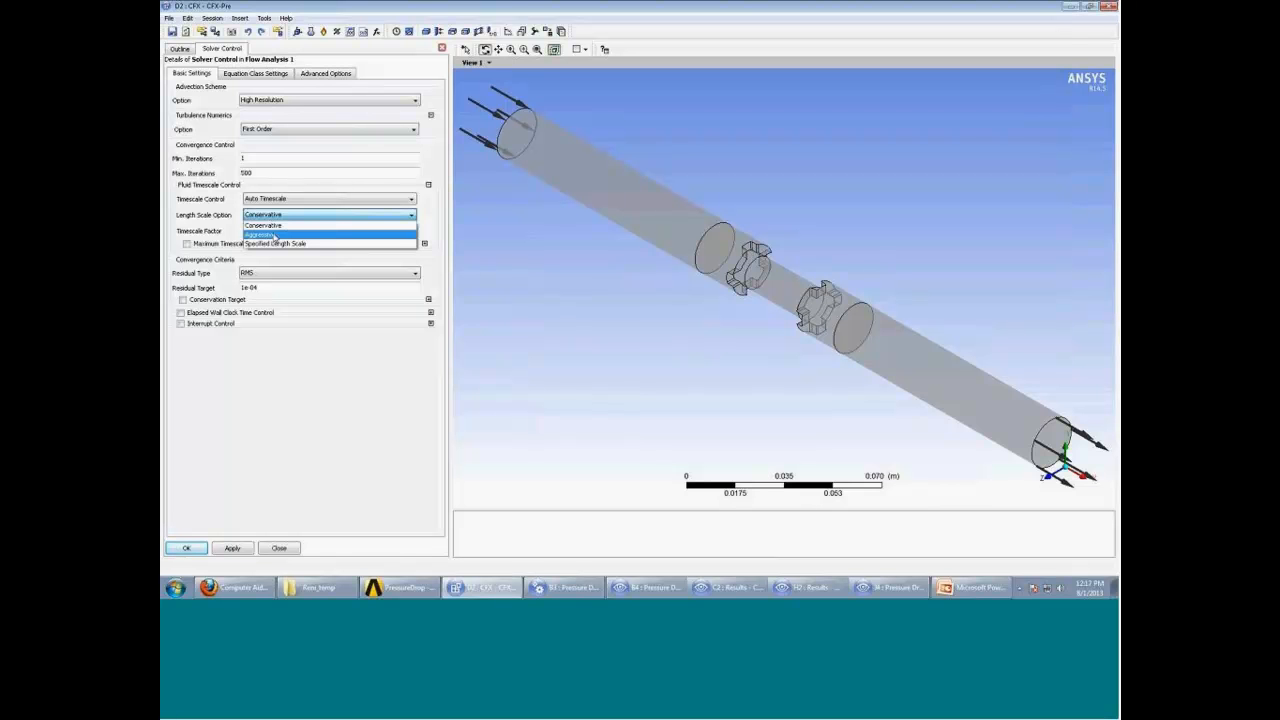
left_click(264, 225)
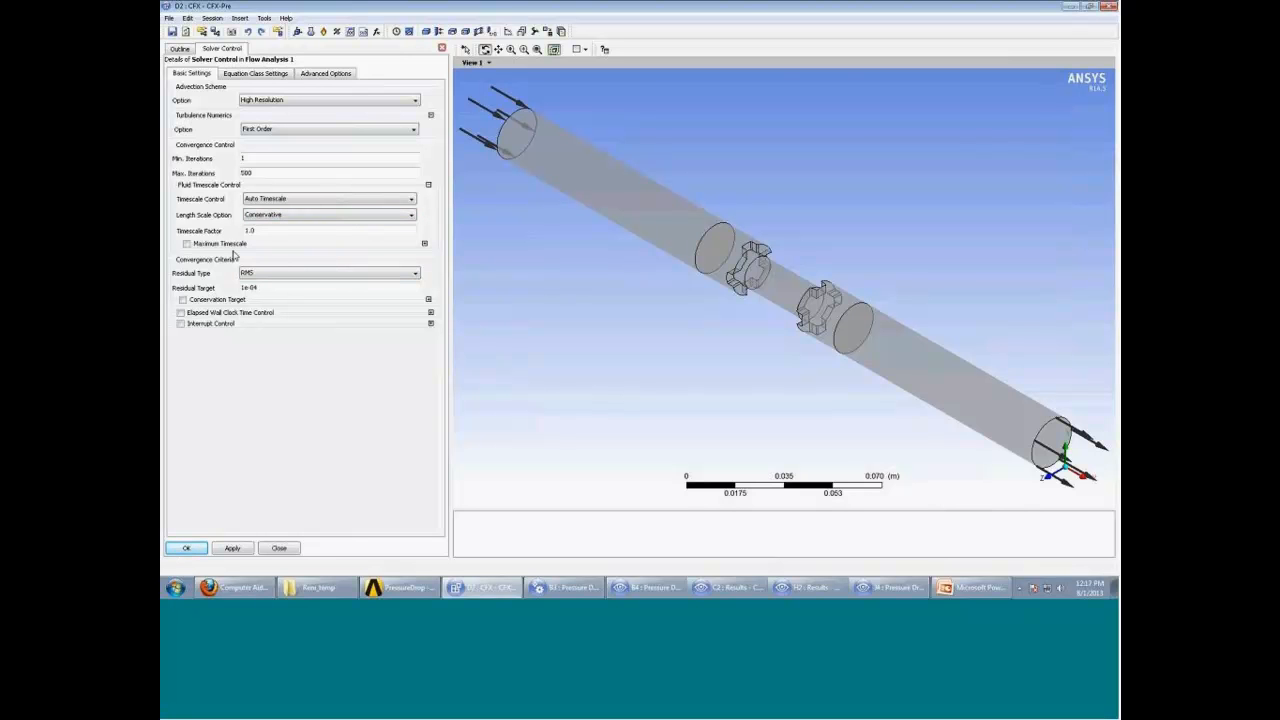
Set the convergence residual target to 0.00001 and accept the Solver Control settings.
left_click(274, 288)
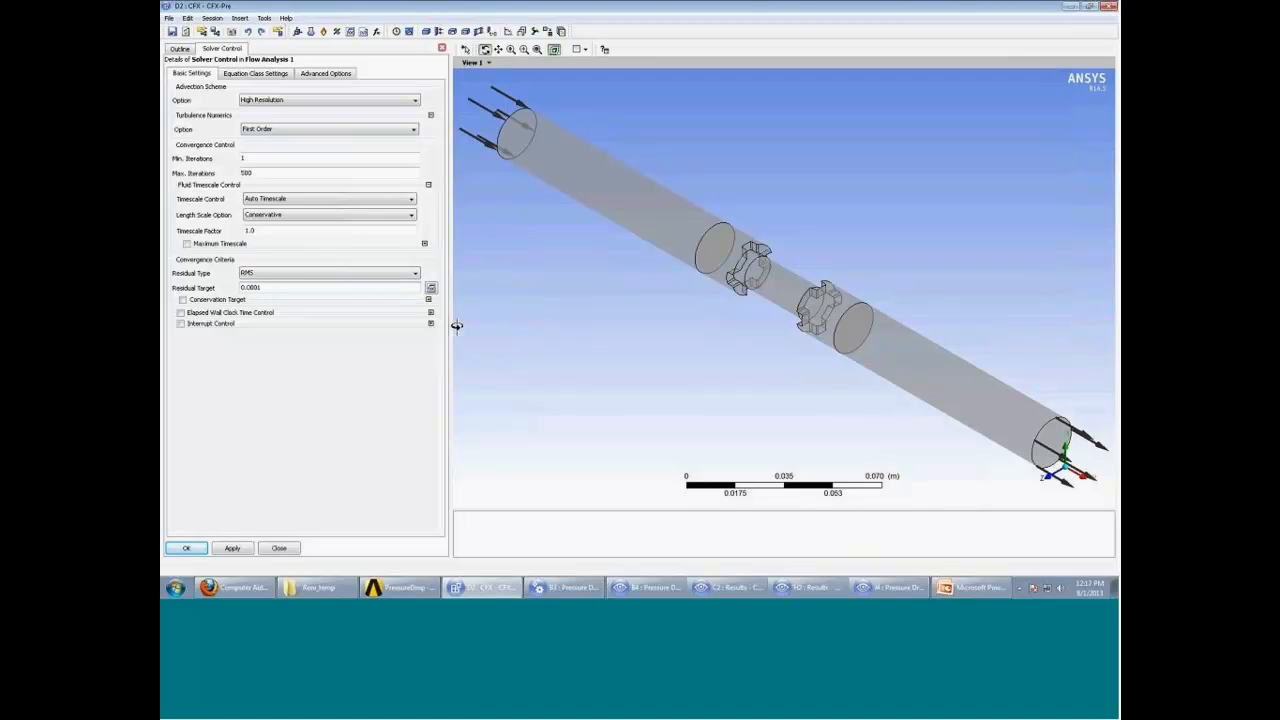
type("0")
key("Return")
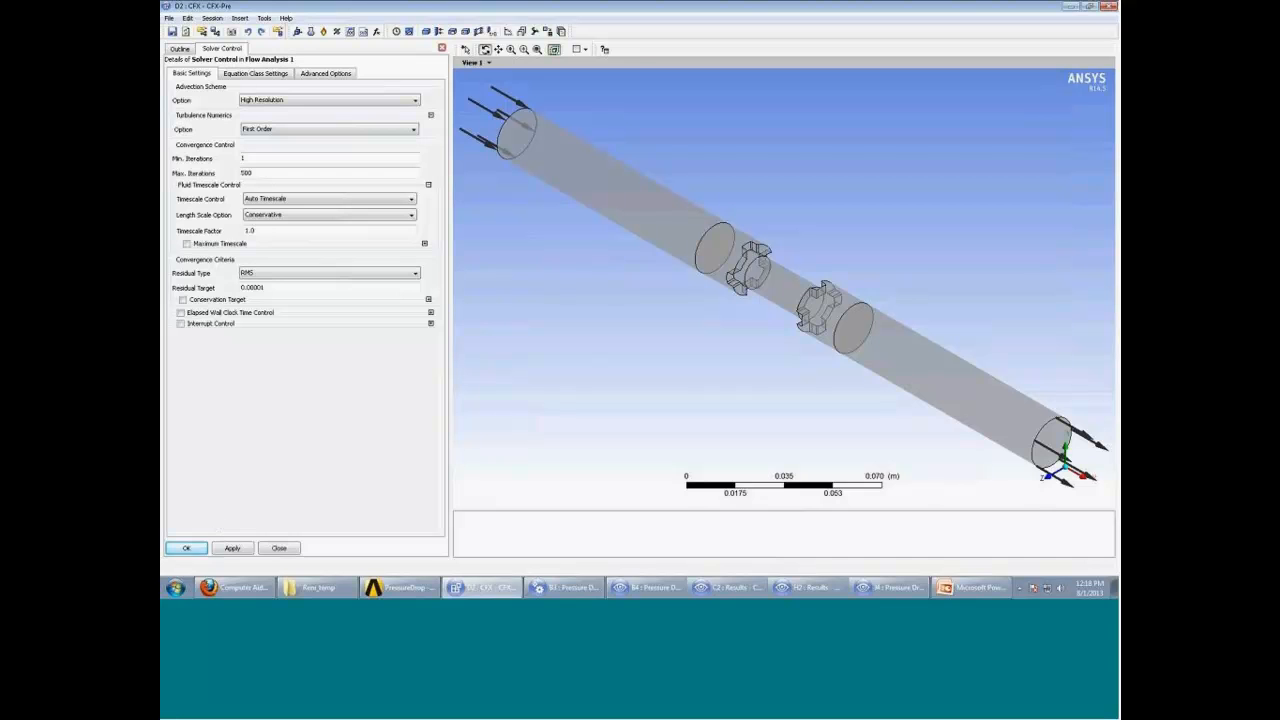
left_click(192, 548)
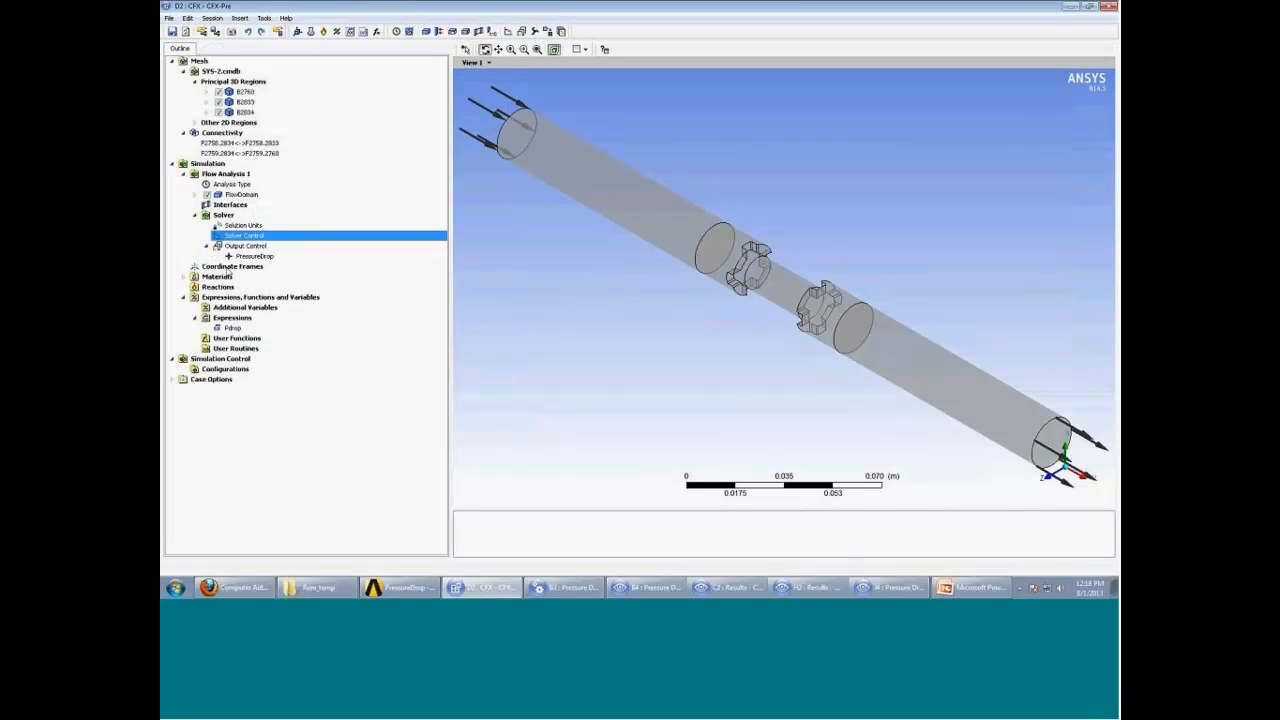
Review the definition of the Pdrop expression and the PressureDrop monitor expression in Output Control.
double_click(233, 328)
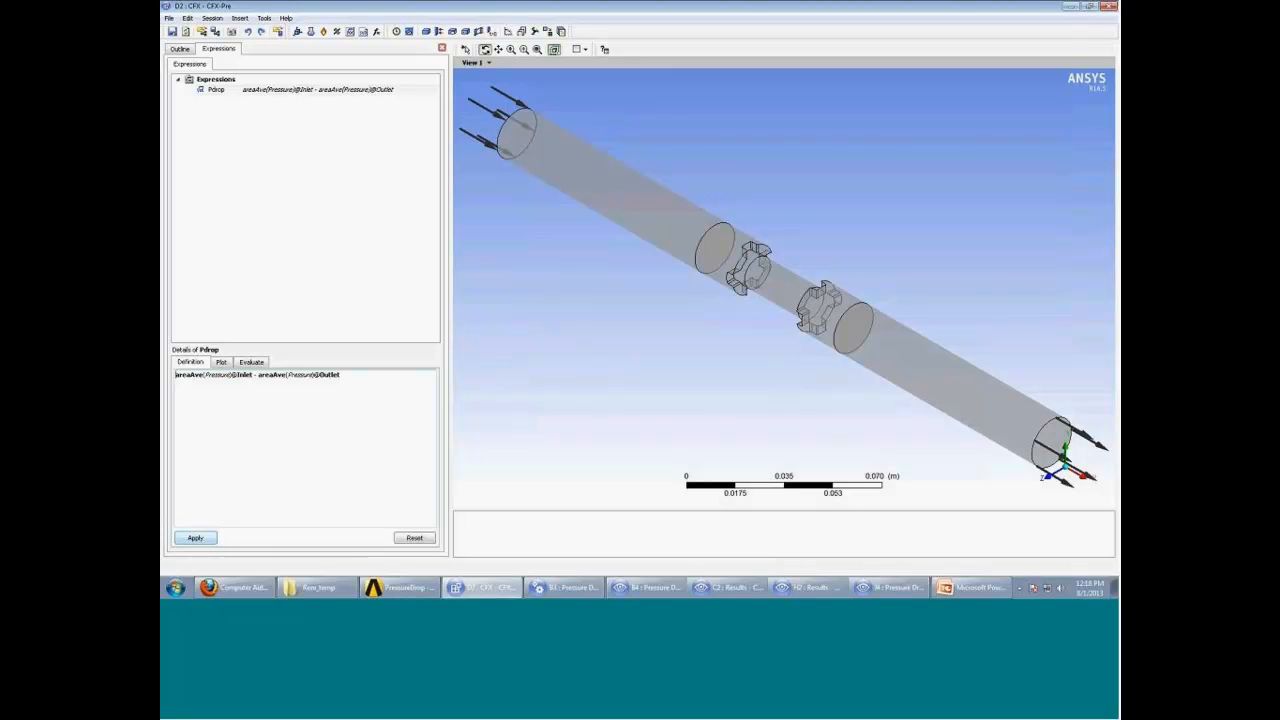
left_click(442, 47)
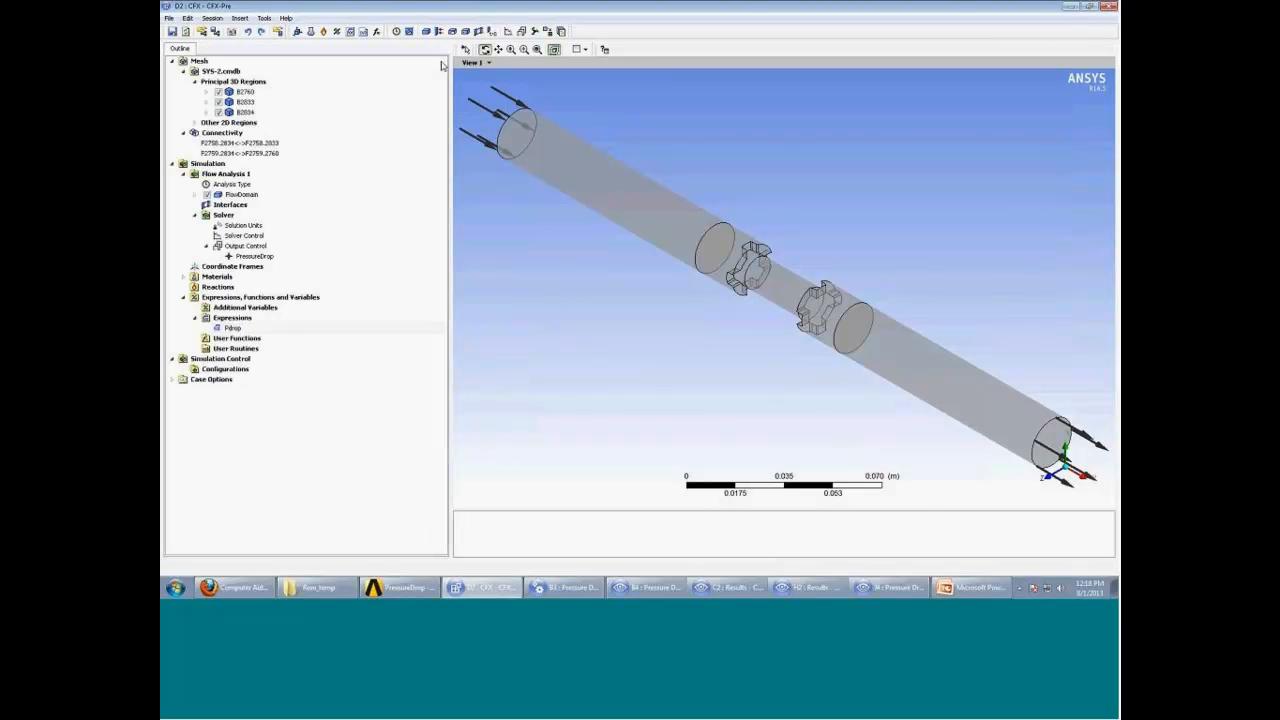
double_click(249, 247)
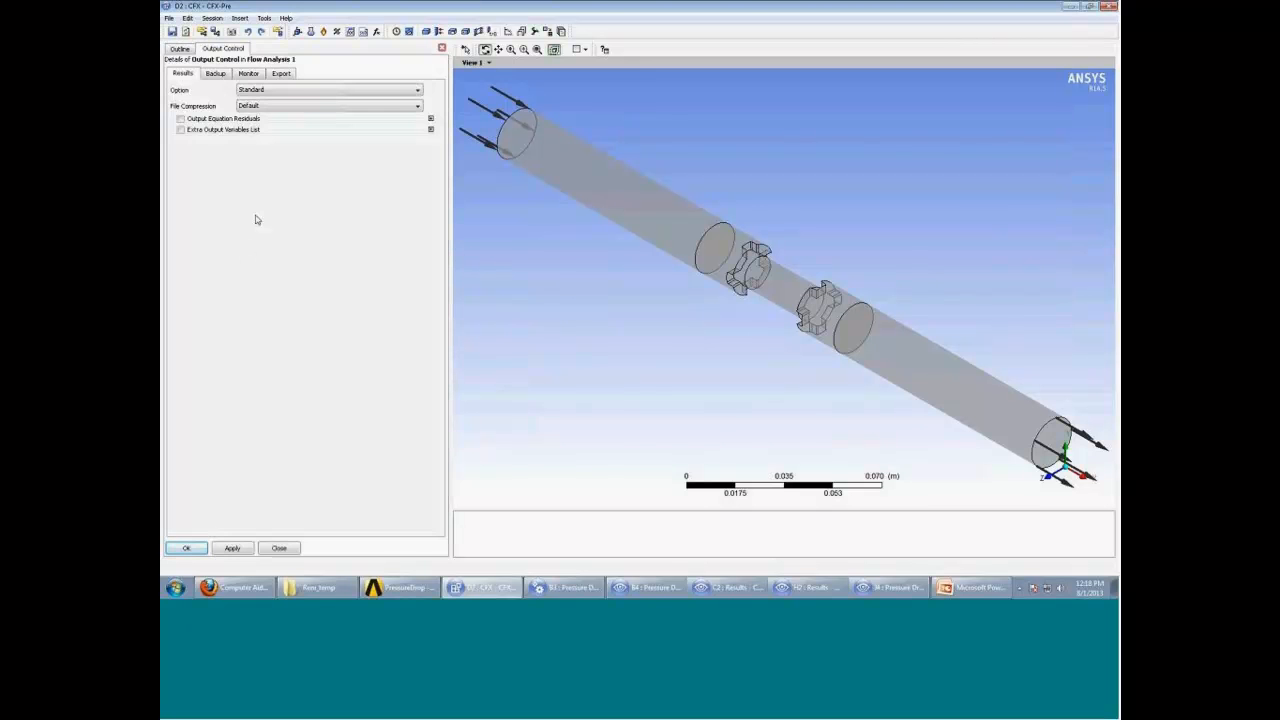
left_click(249, 74)
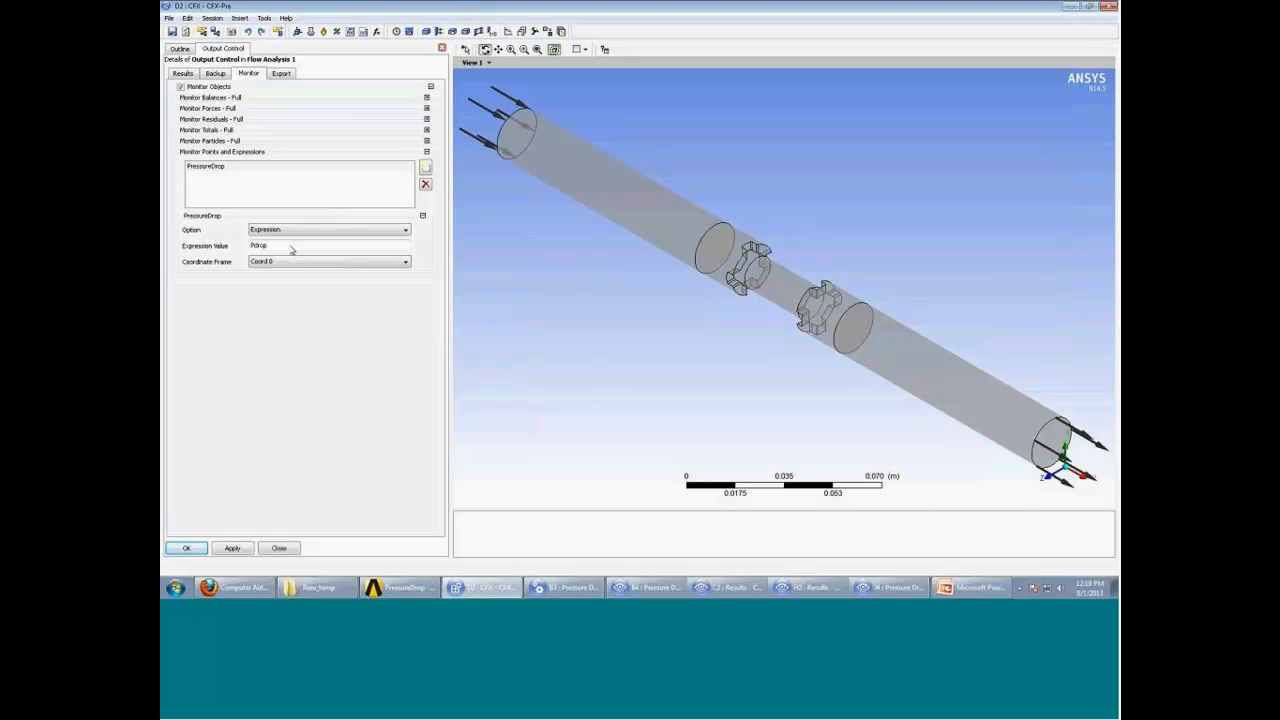
left_click(186, 548)
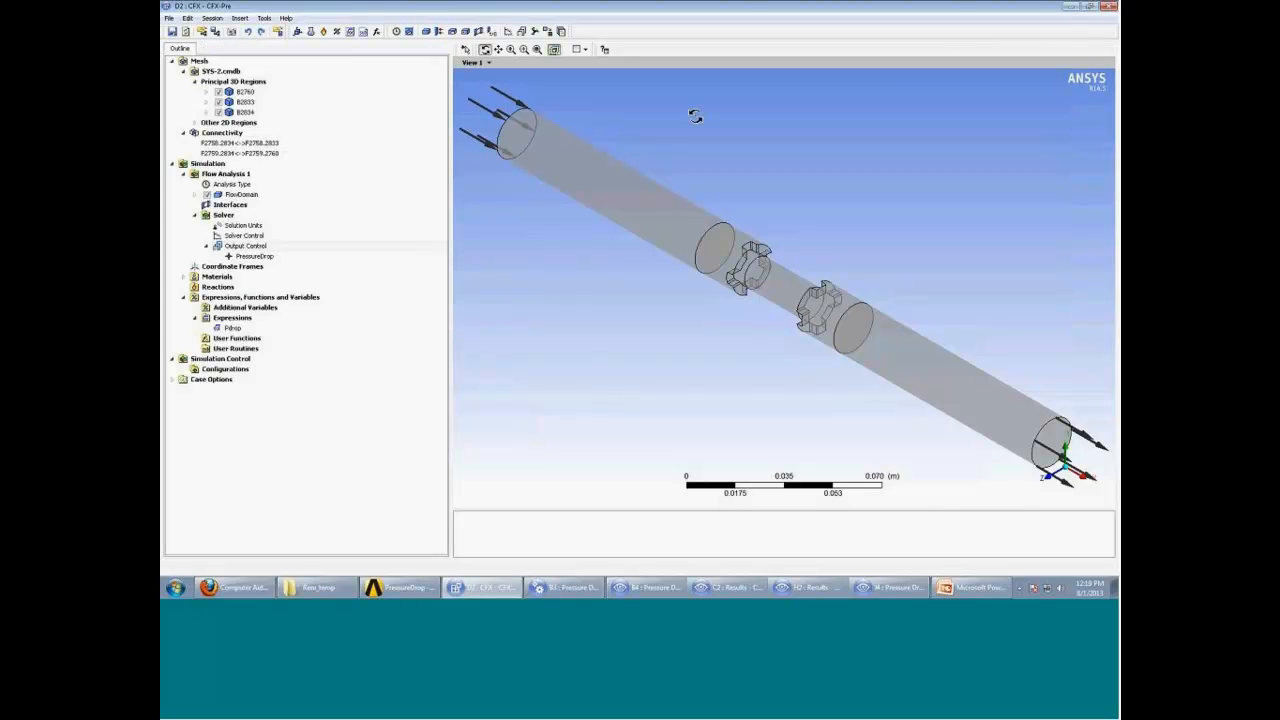
Switch to CFX-Solver Manager for the fully open 7.4 GPM run and examine its residual and User Points monitor plots.
left_click(1067, 7)
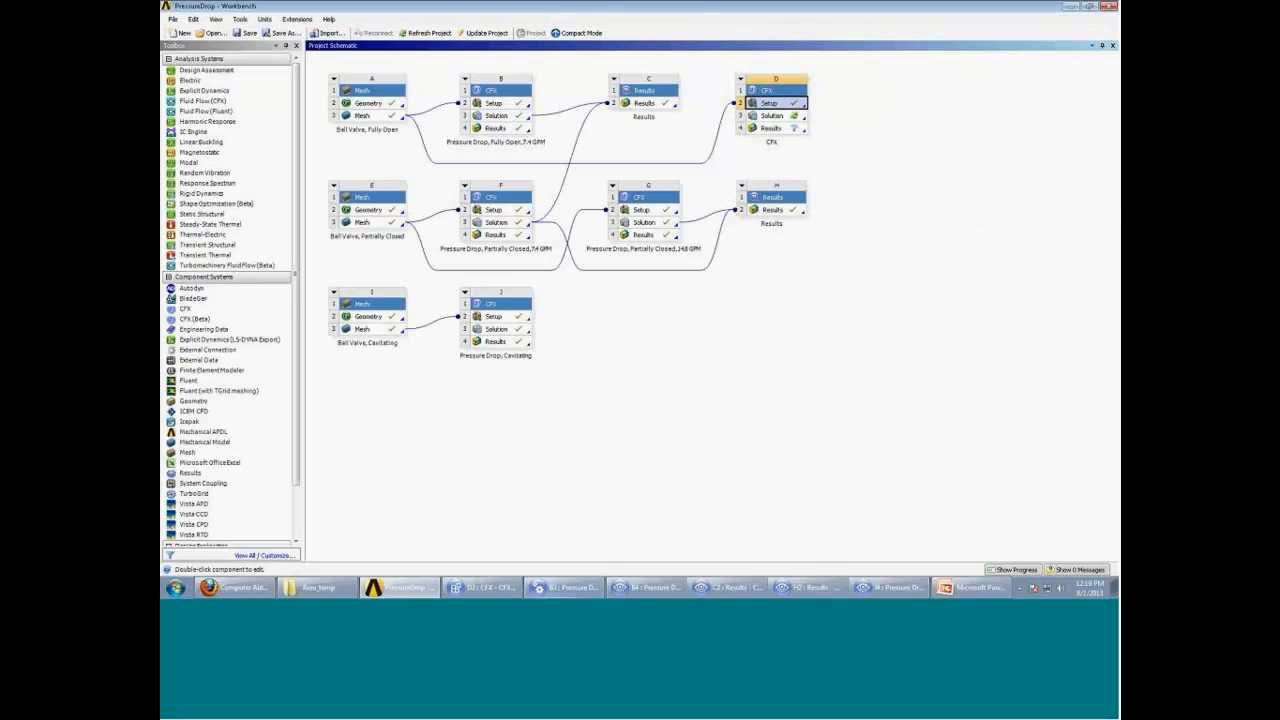
left_click(565, 587)
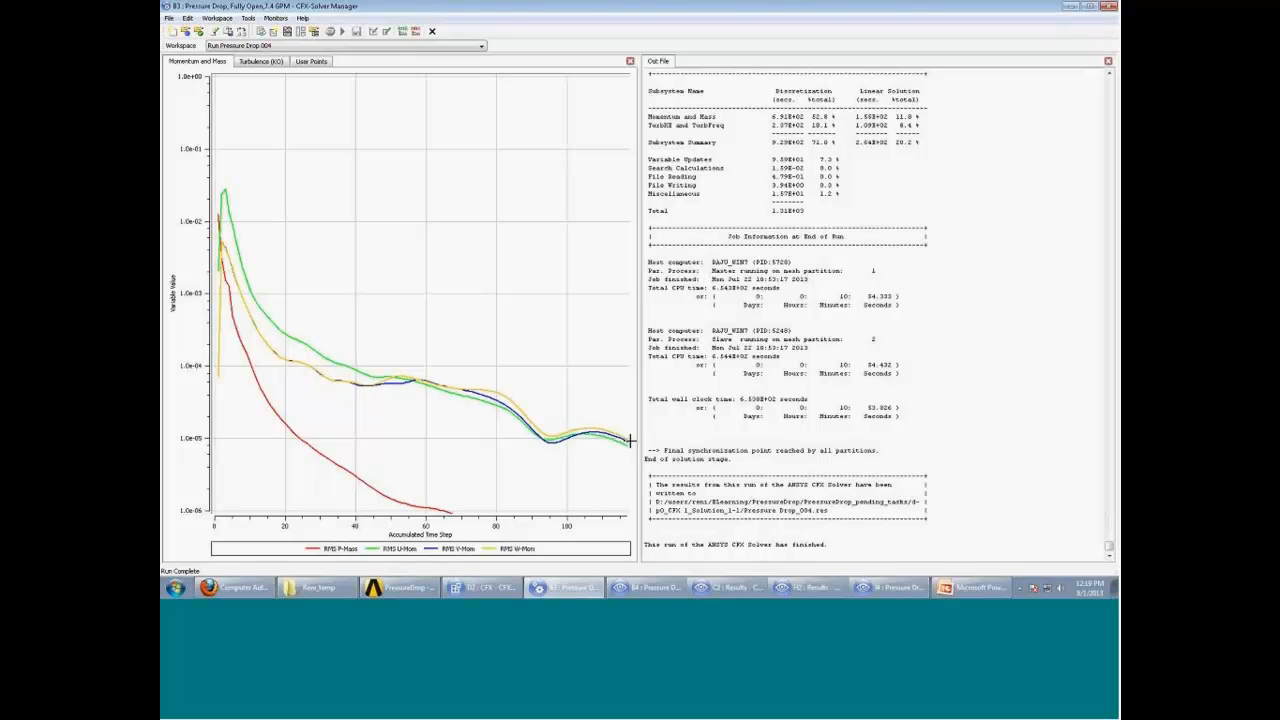
left_click(311, 62)
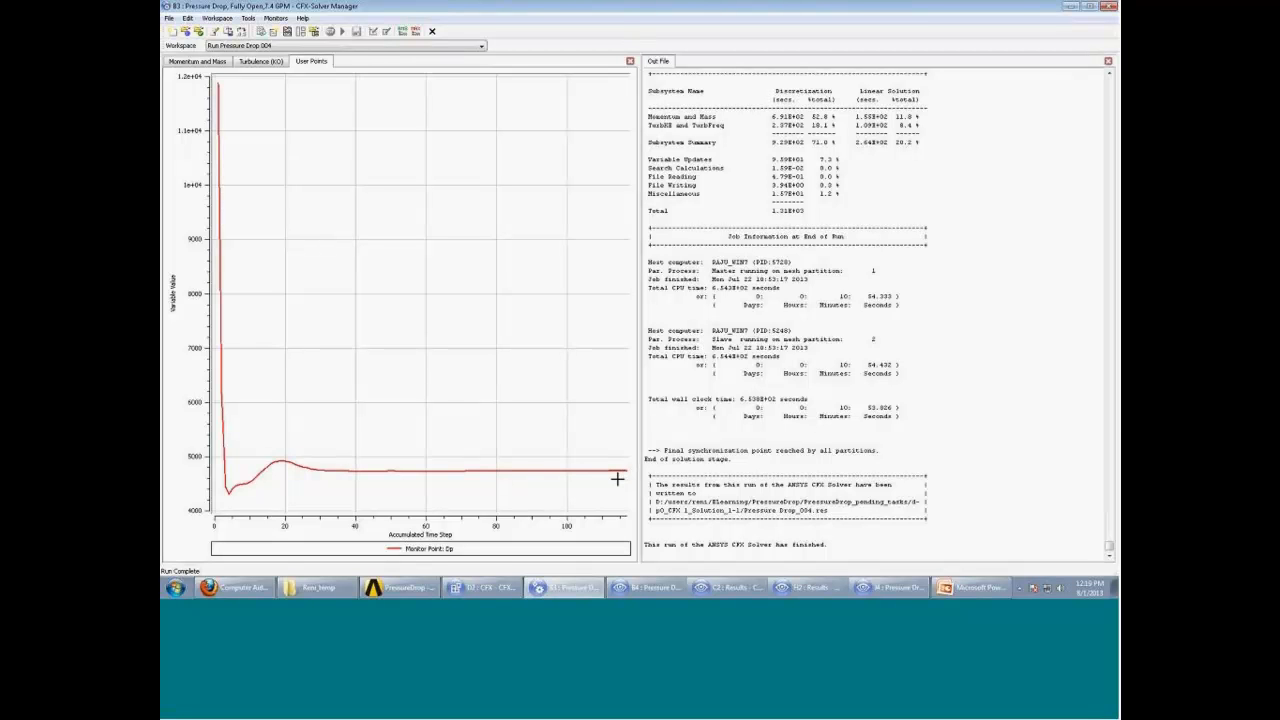
left_click(1073, 8)
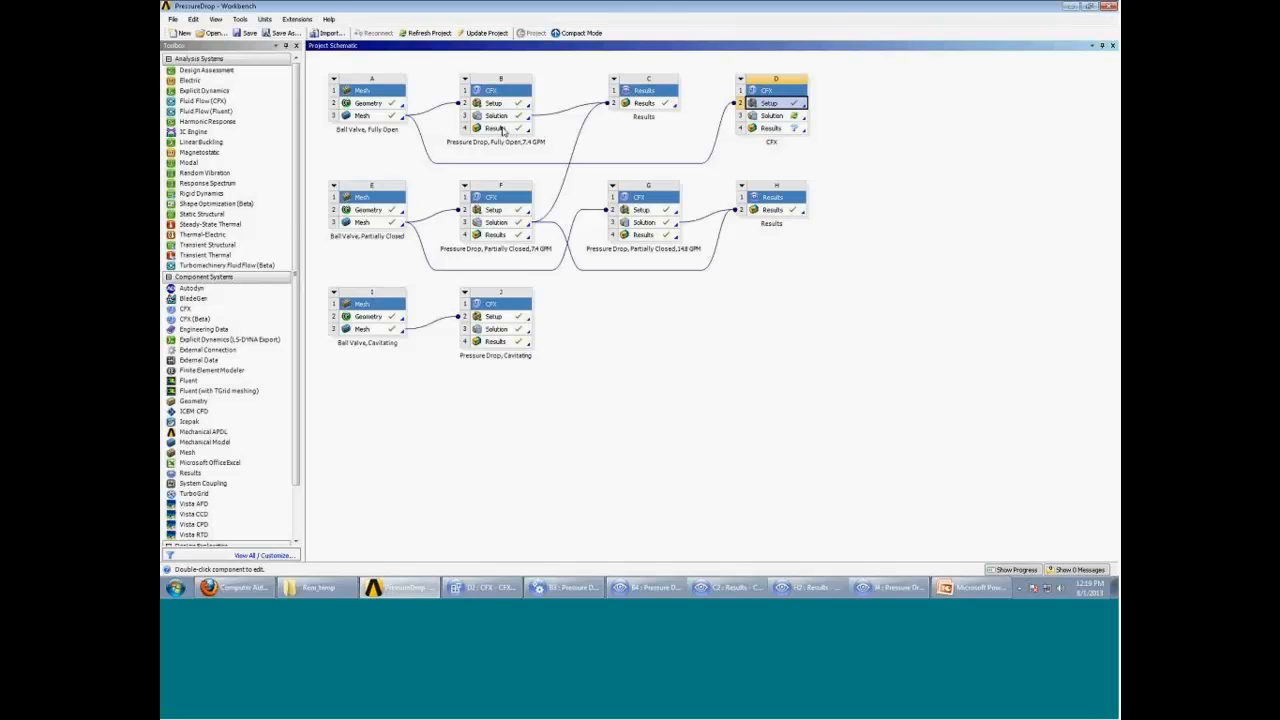
Open the fully open 7.4 GPM case's results in CFD-Post and inspect the position of Plane 1 in the pipe, hiding it again.
double_click(497, 129)
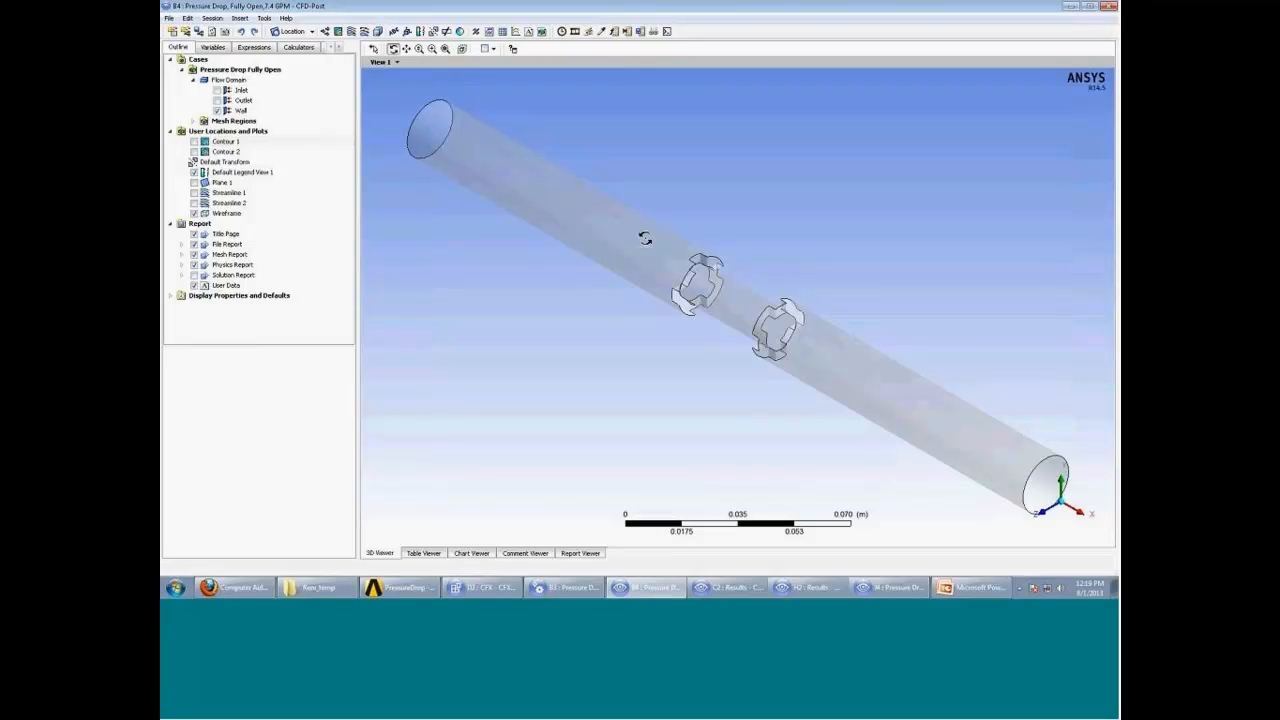
left_click_drag(652, 234, 661, 226)
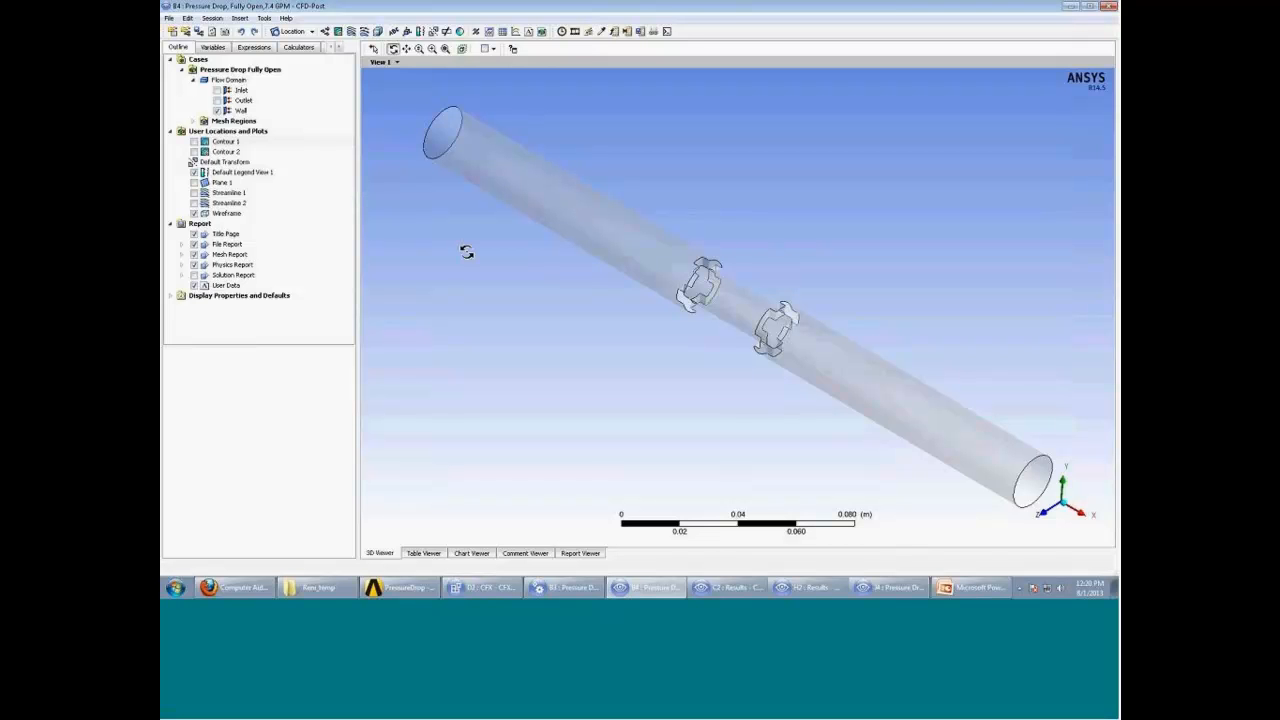
left_click(194, 183)
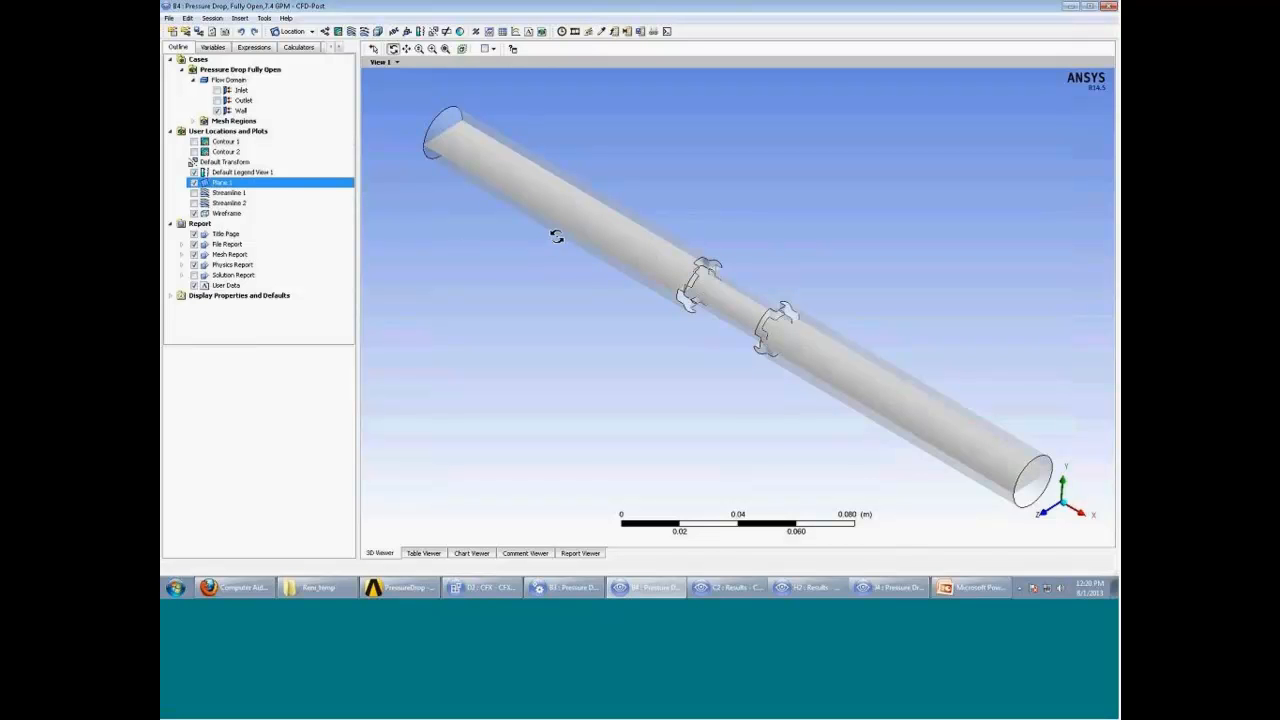
left_click_drag(556, 236, 507, 271)
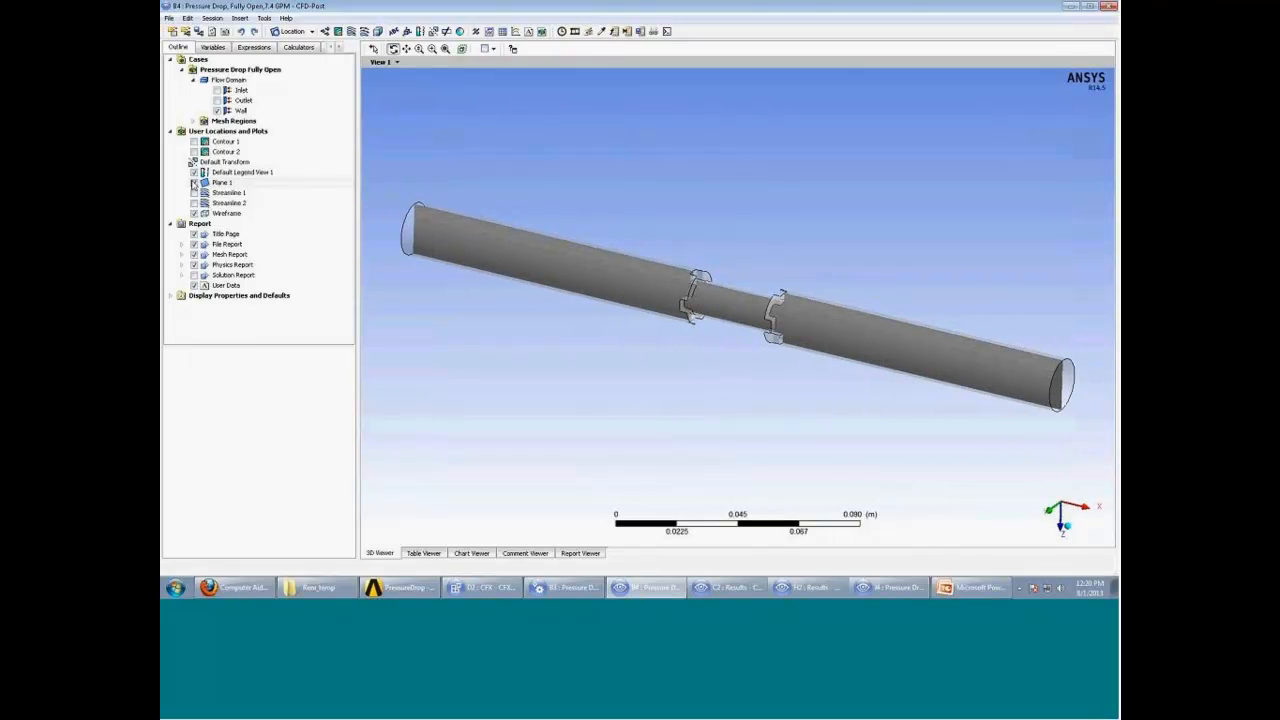
left_click(194, 183)
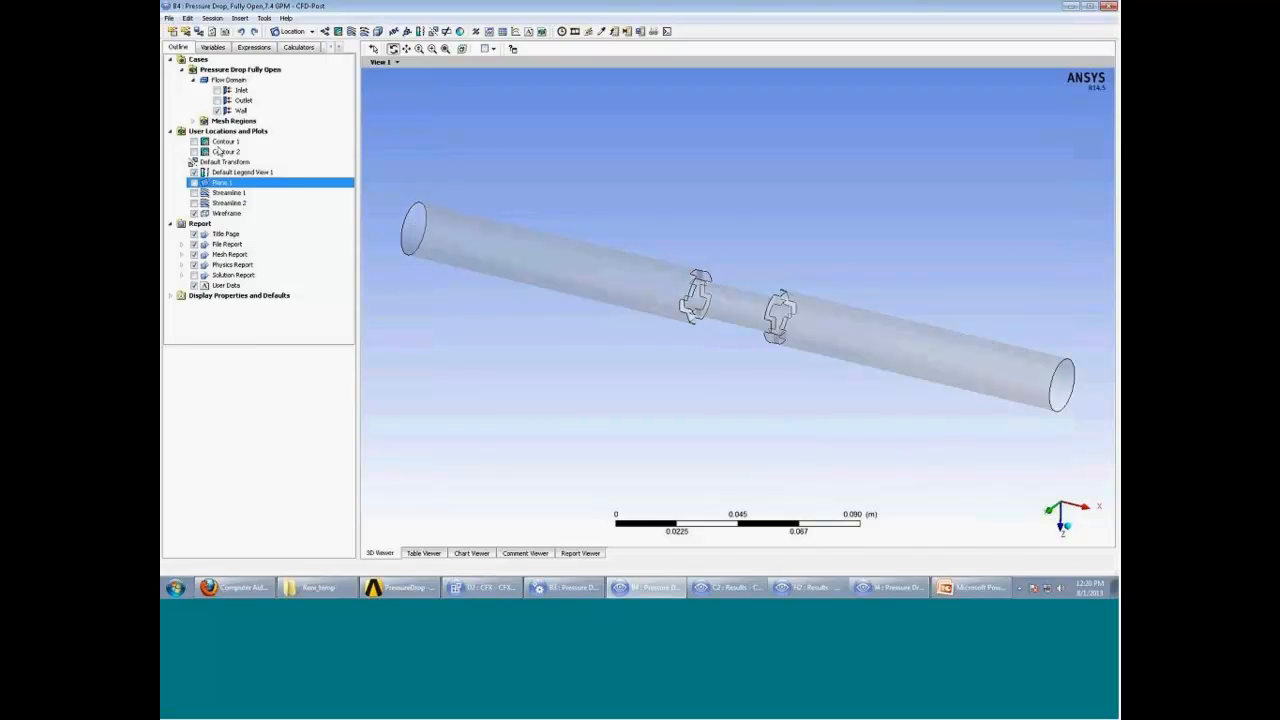
Show the Contour 1 pressure plot on Plane 1 and examine the pressure distribution along the valve.
left_click(236, 142)
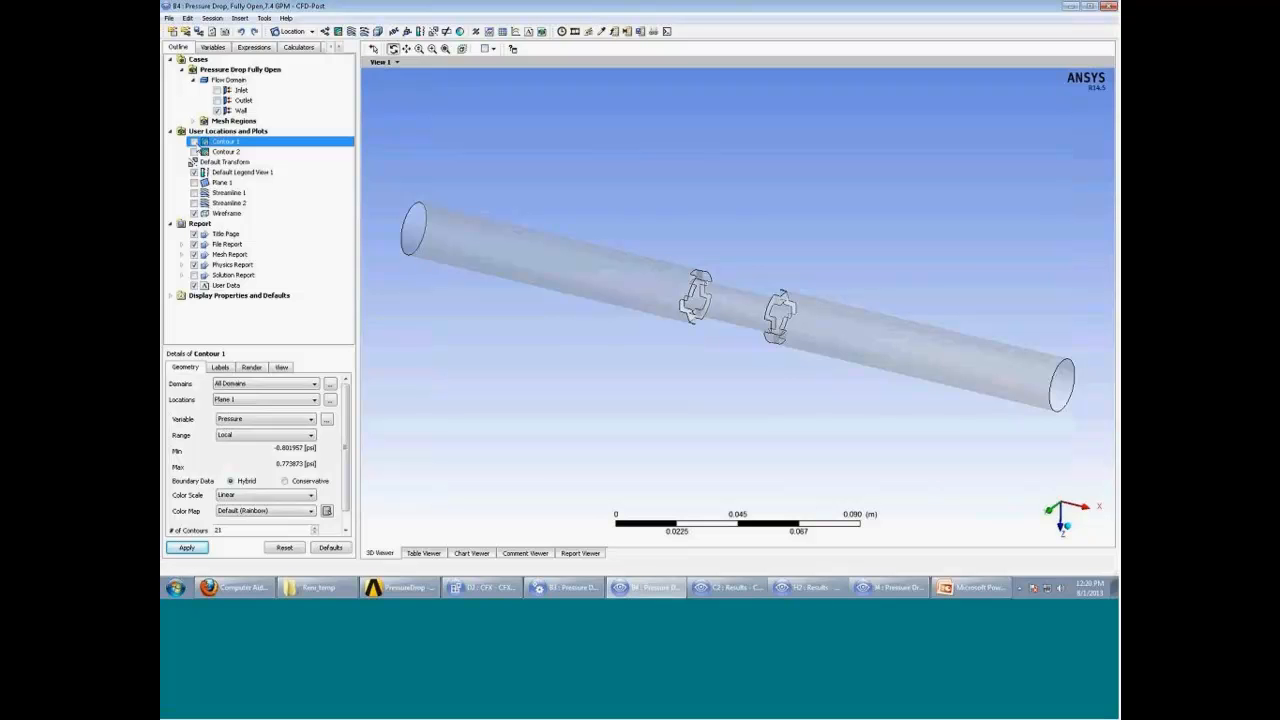
left_click(194, 142)
left_click_drag(589, 340, 638, 352)
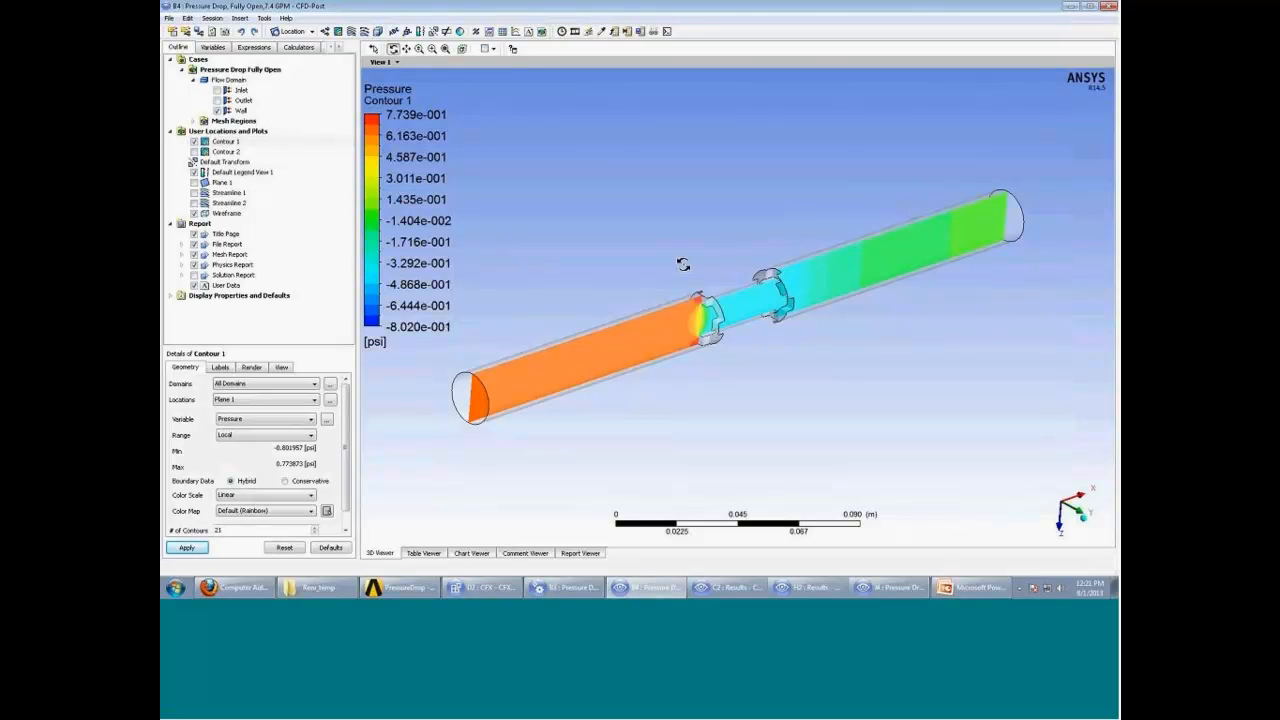
mouse_move(768, 322)
left_mouse_down()
mouse_move(770, 345)
mouse_move(765, 325)
left_mouse_up()
Replace the pressure contour with the Contour 2 velocity plot and examine the flow through the valve closely.
left_click(198, 146)
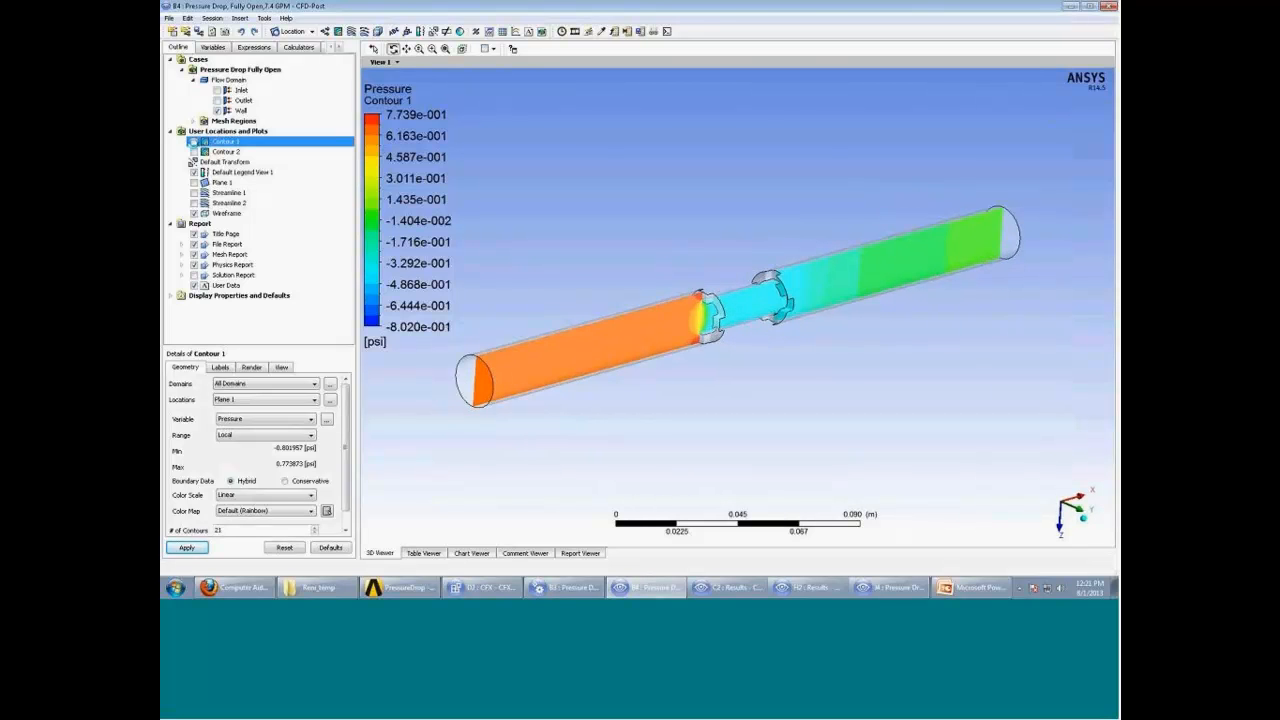
left_click(194, 141)
left_click(194, 151)
left_click_drag(729, 386, 718, 360)
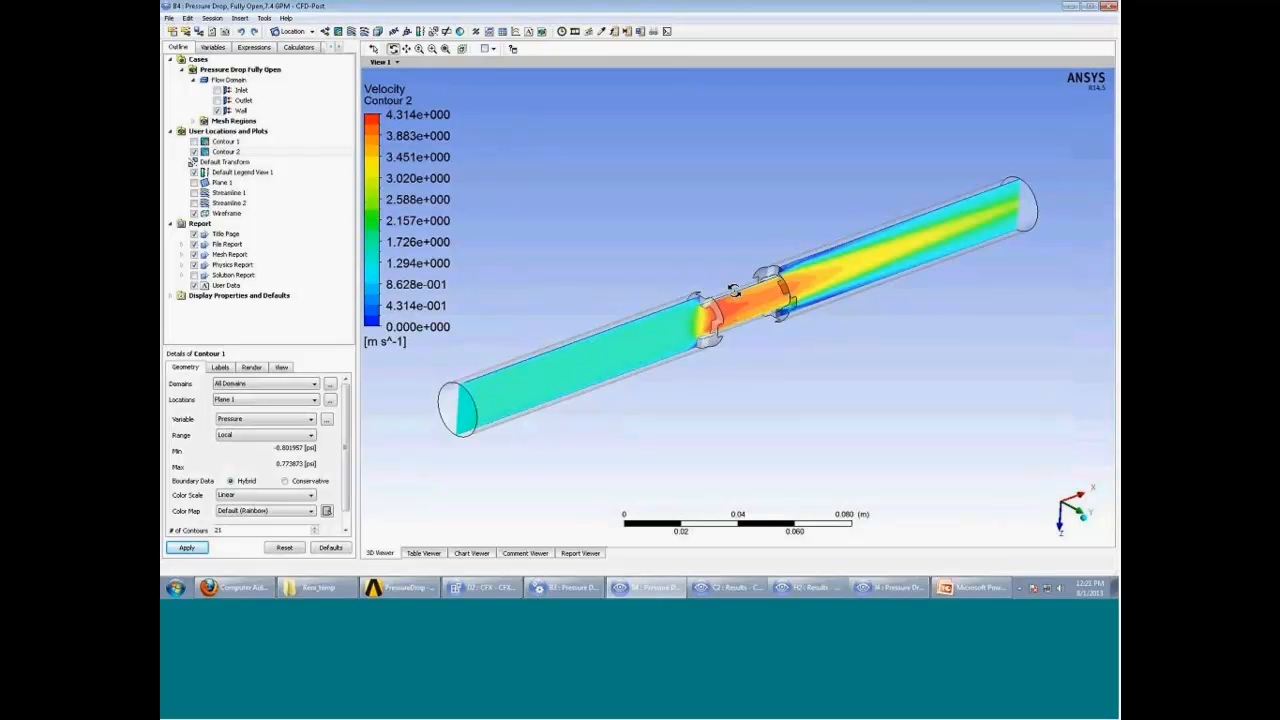
left_click_drag(735, 292, 750, 288)
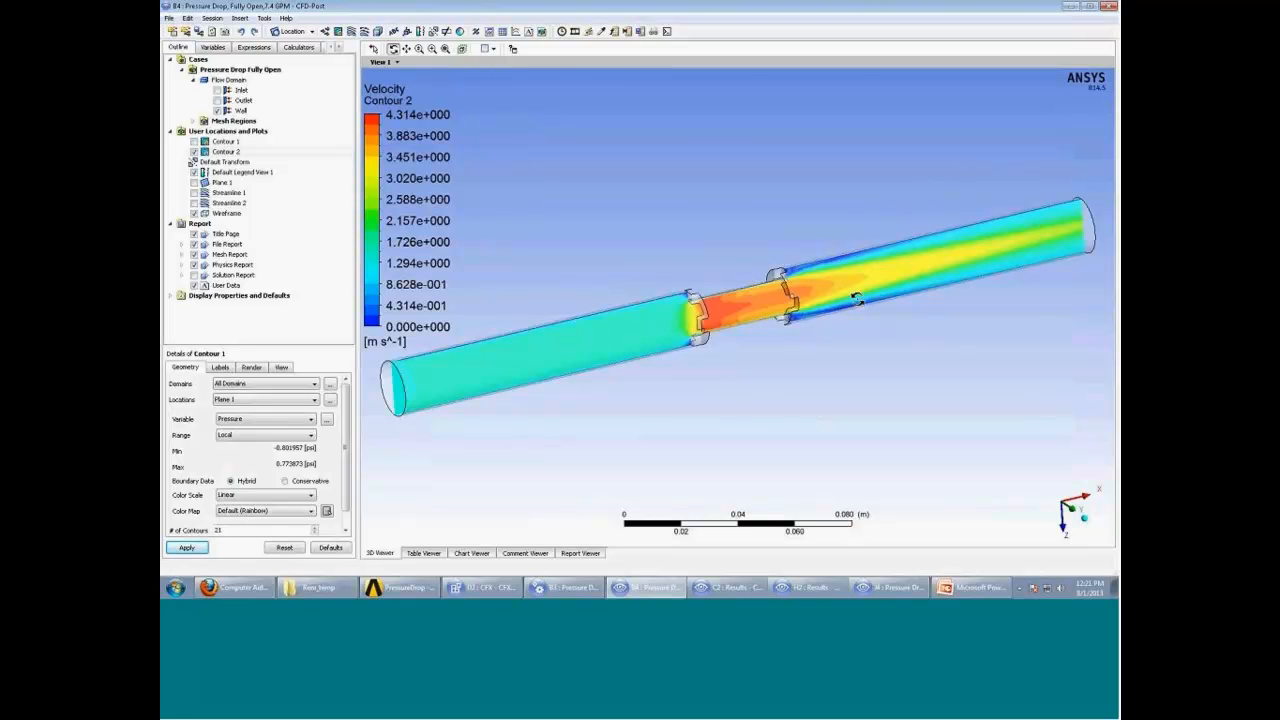
left_click_drag(858, 299, 829, 311)
left_click(406, 49)
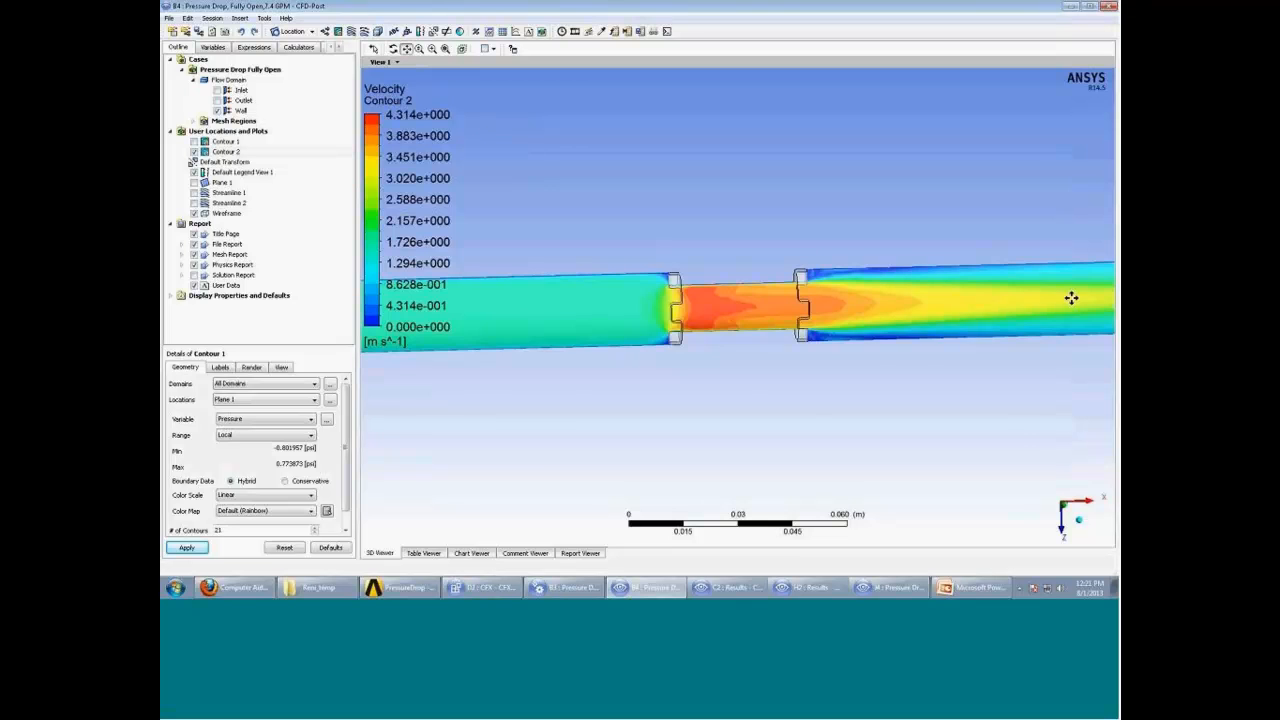
left_click_drag(1045, 310, 980, 338)
scroll(979, 338, "up", 3)
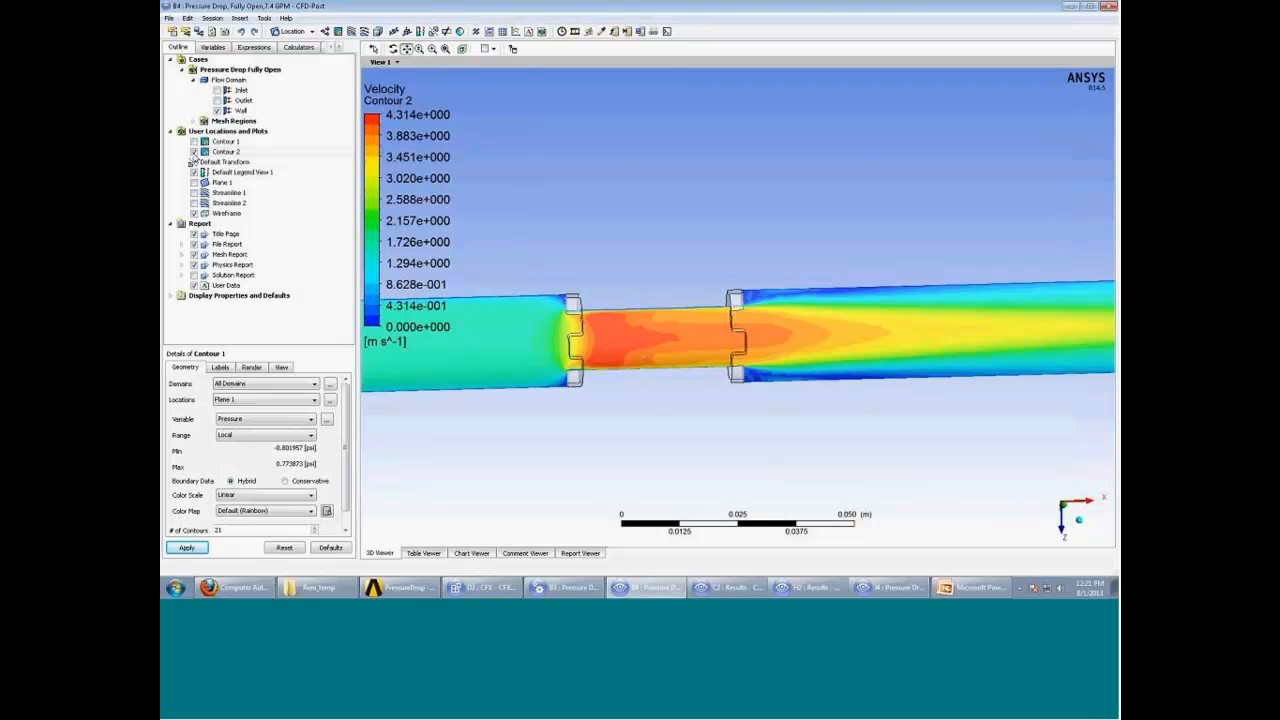
Replace the velocity contour with Streamline 2 and examine the flow just downstream of the valve.
left_click(194, 151)
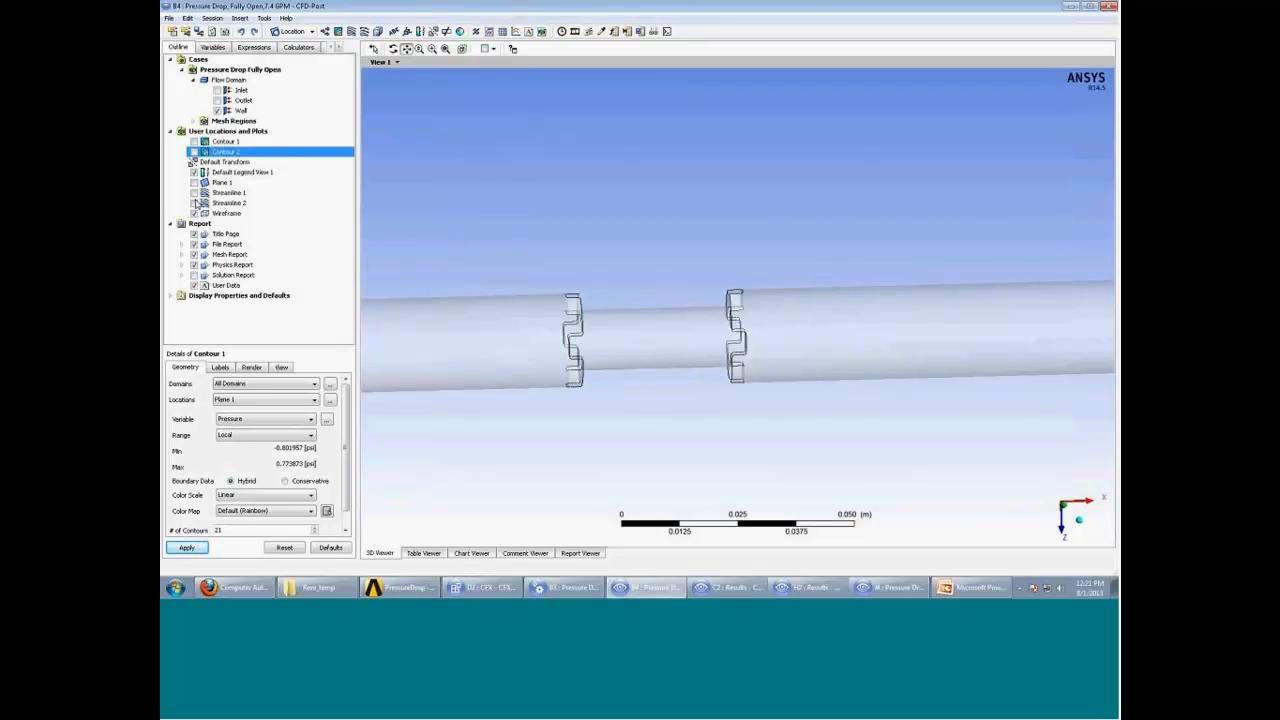
left_click(194, 203)
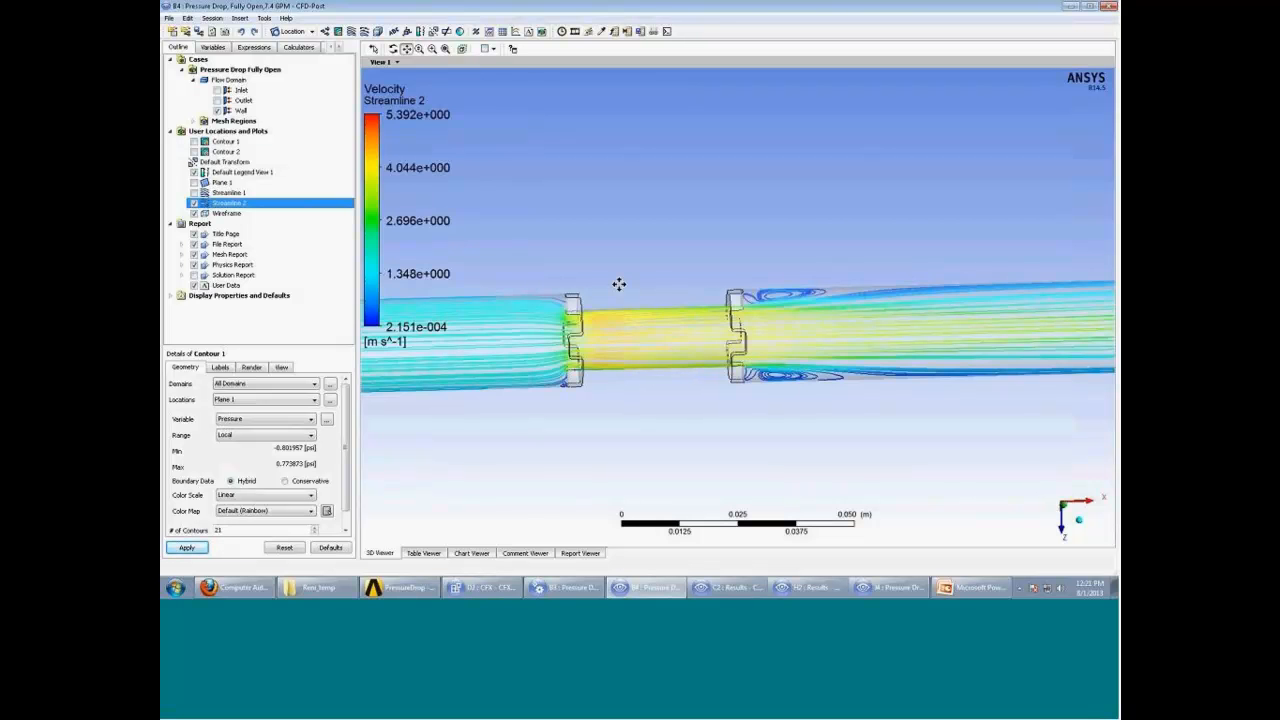
left_click_drag(617, 283, 680, 288)
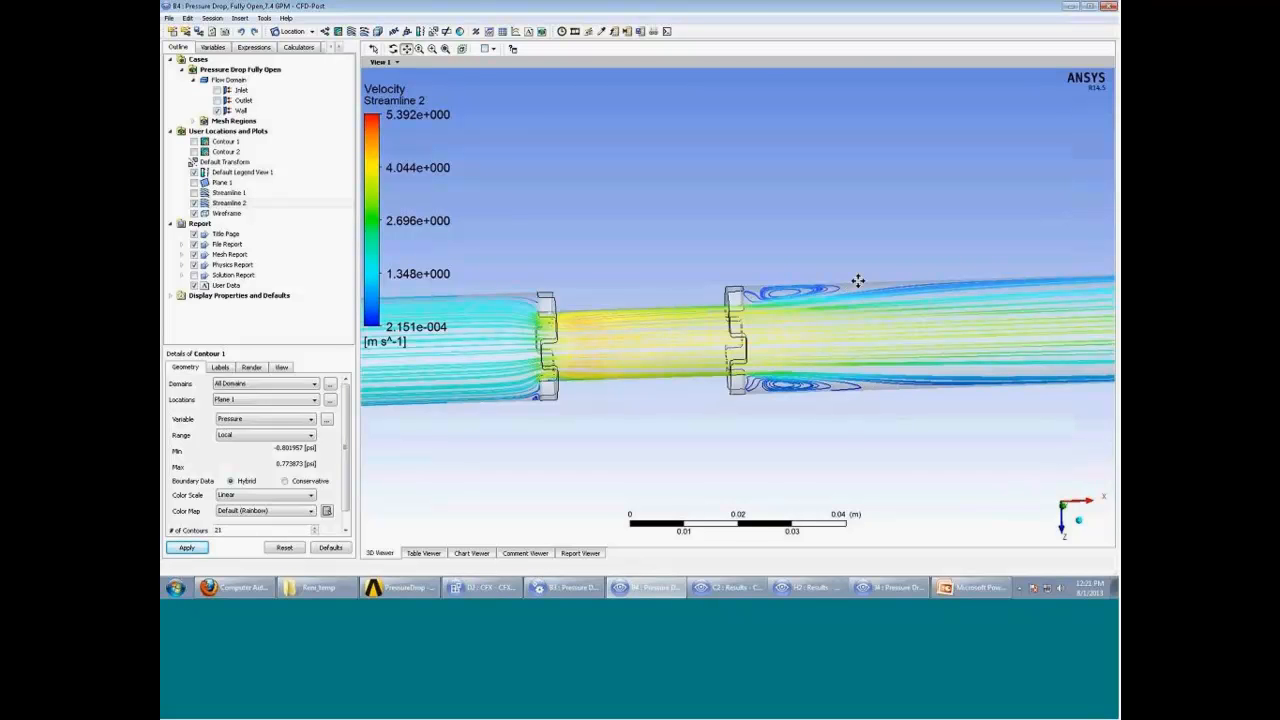
left_click_drag(858, 281, 813, 292)
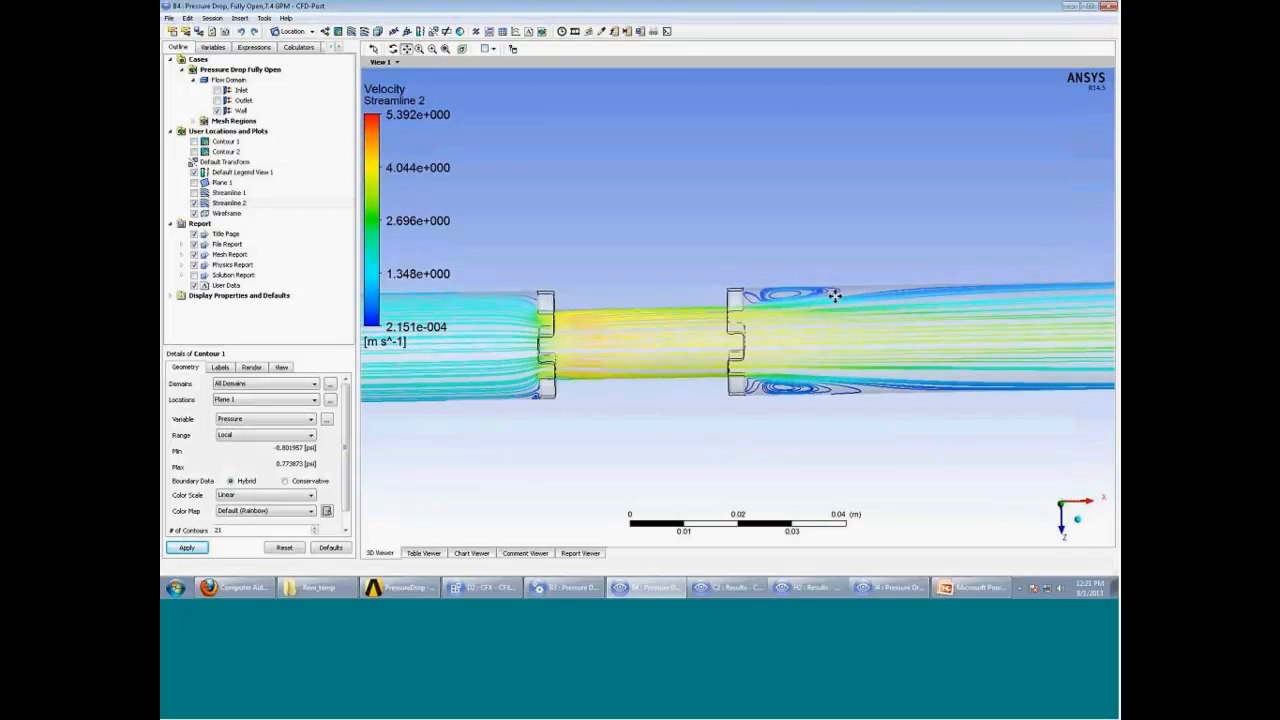
left_click_drag(843, 337, 851, 383)
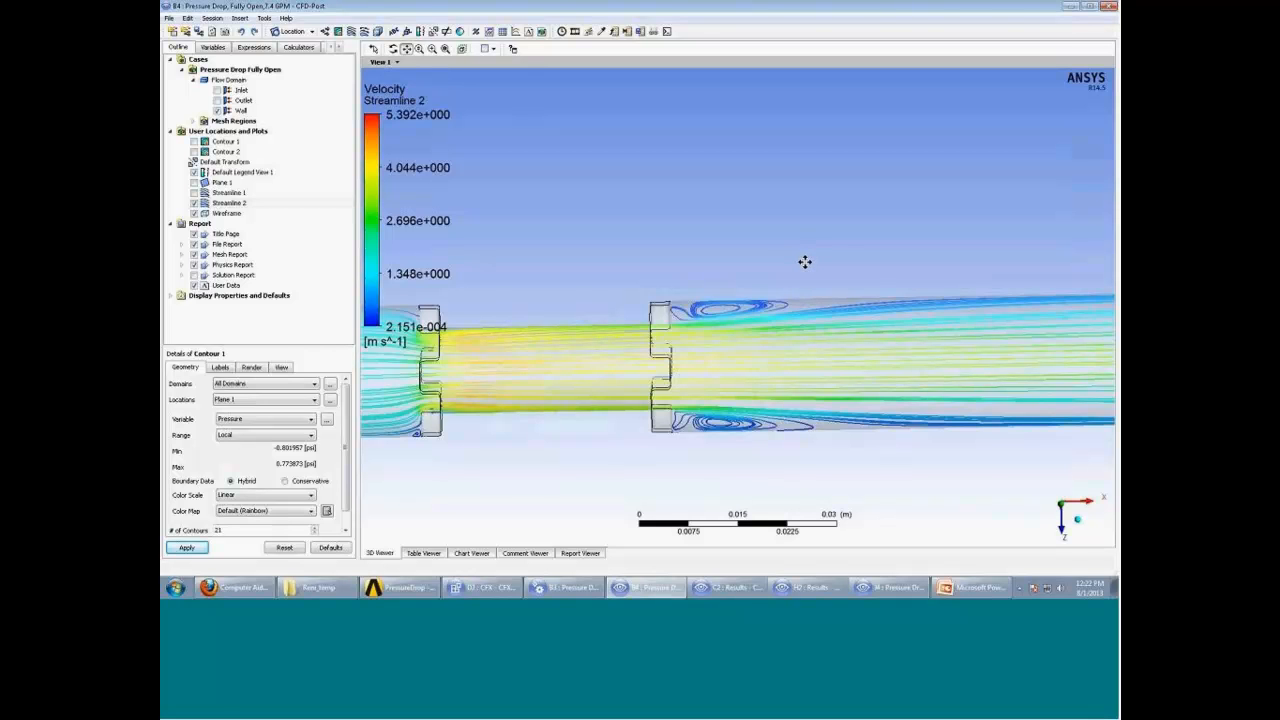
left_click_drag(632, 401, 766, 400)
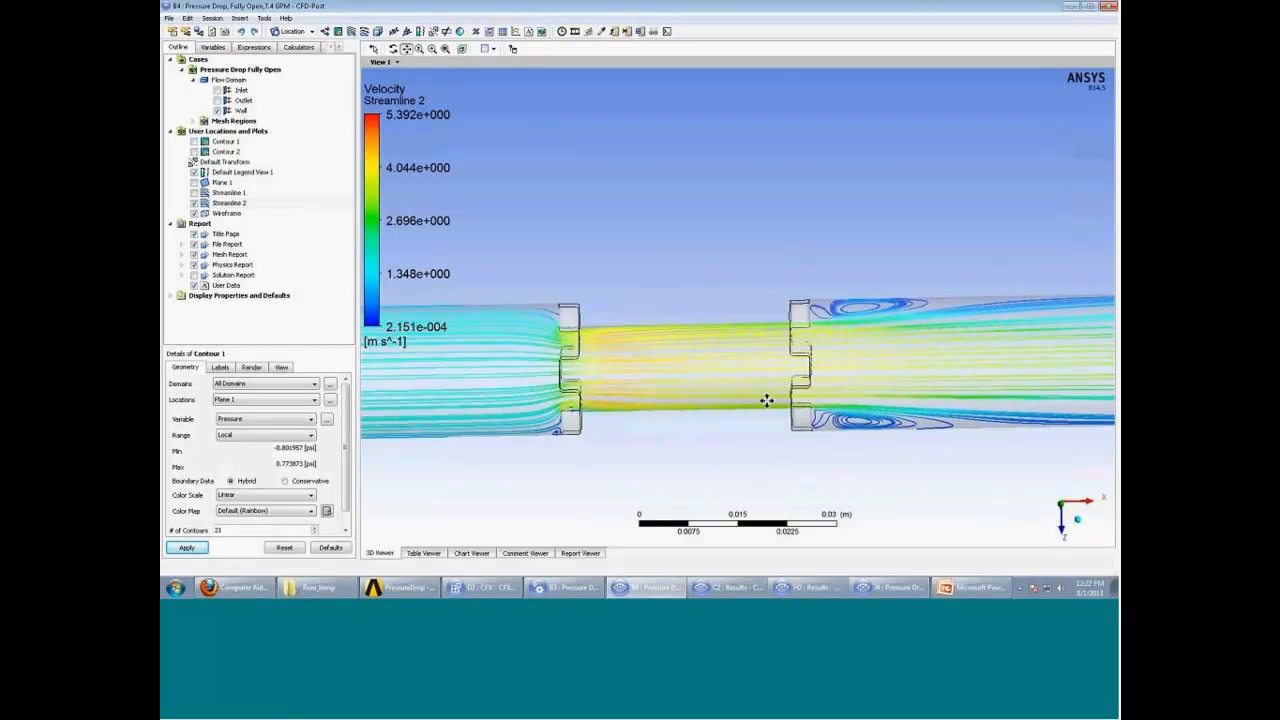
scroll(600, 294, "down", 1)
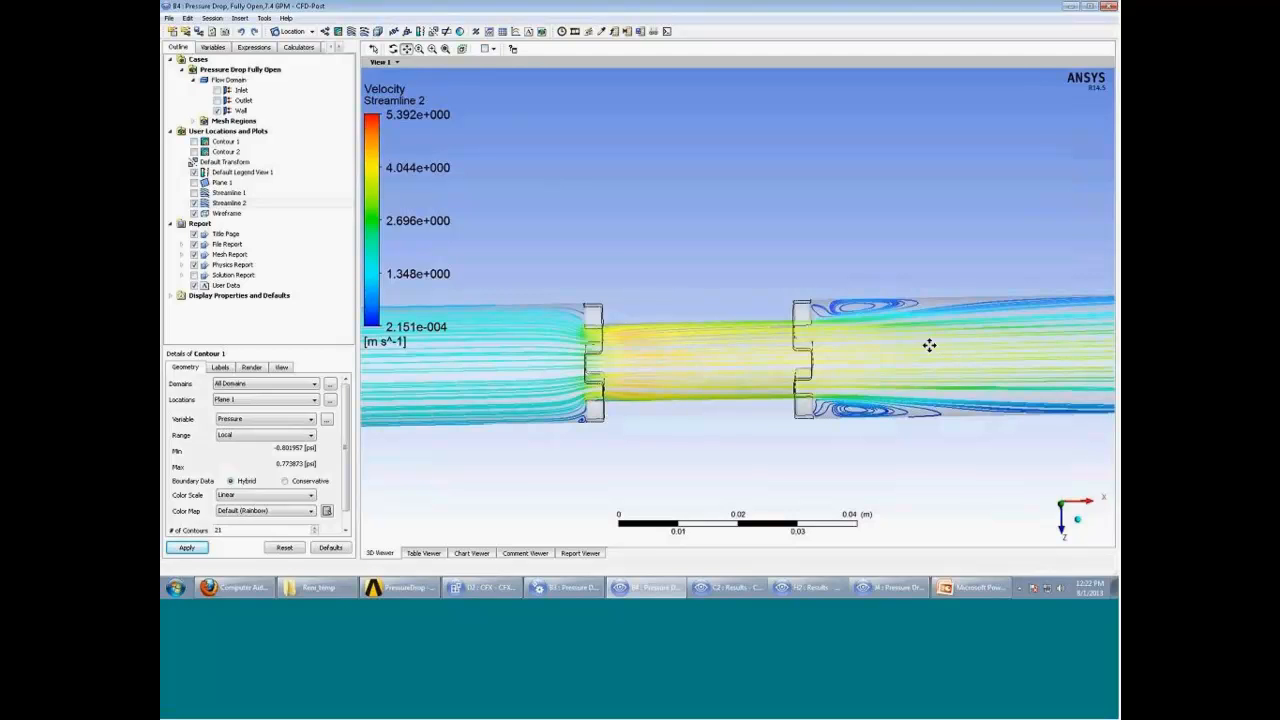
left_click_drag(929, 343, 894, 346)
scroll(894, 346, "up", 1)
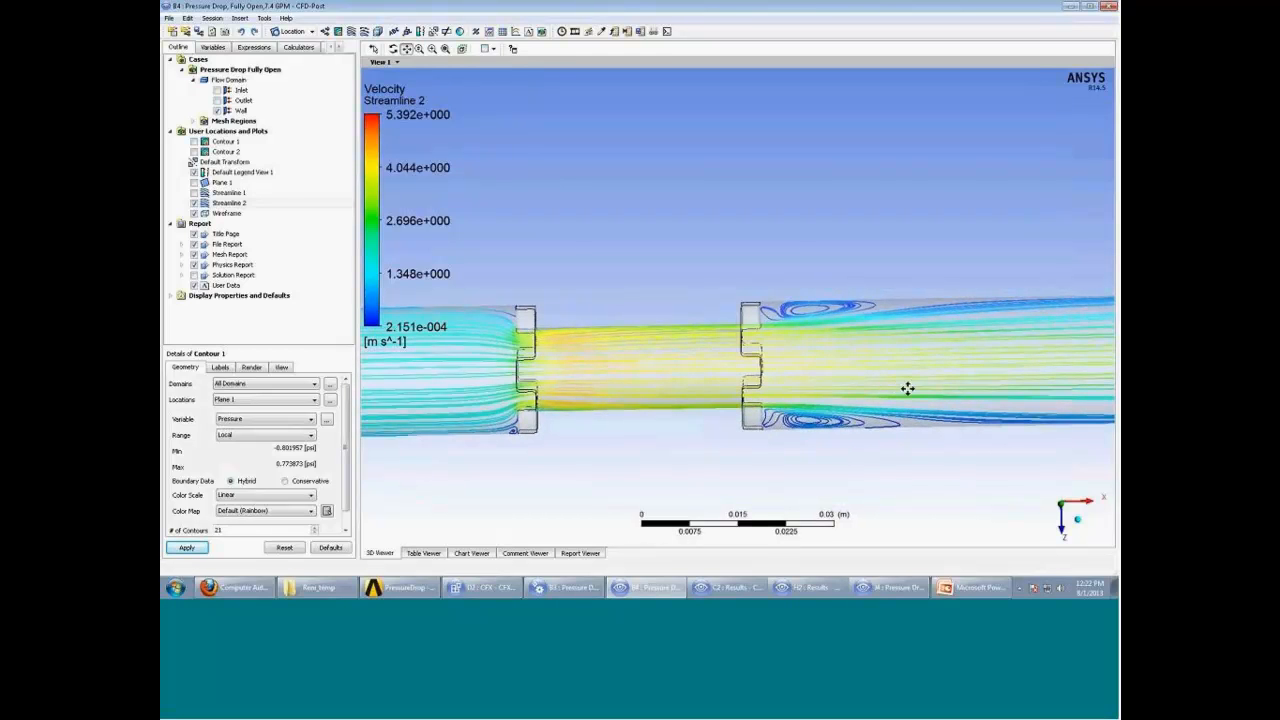
mouse_move(906, 386)
middle_mouse_down()
mouse_move(940, 400)
mouse_move(925, 380)
middle_mouse_up()
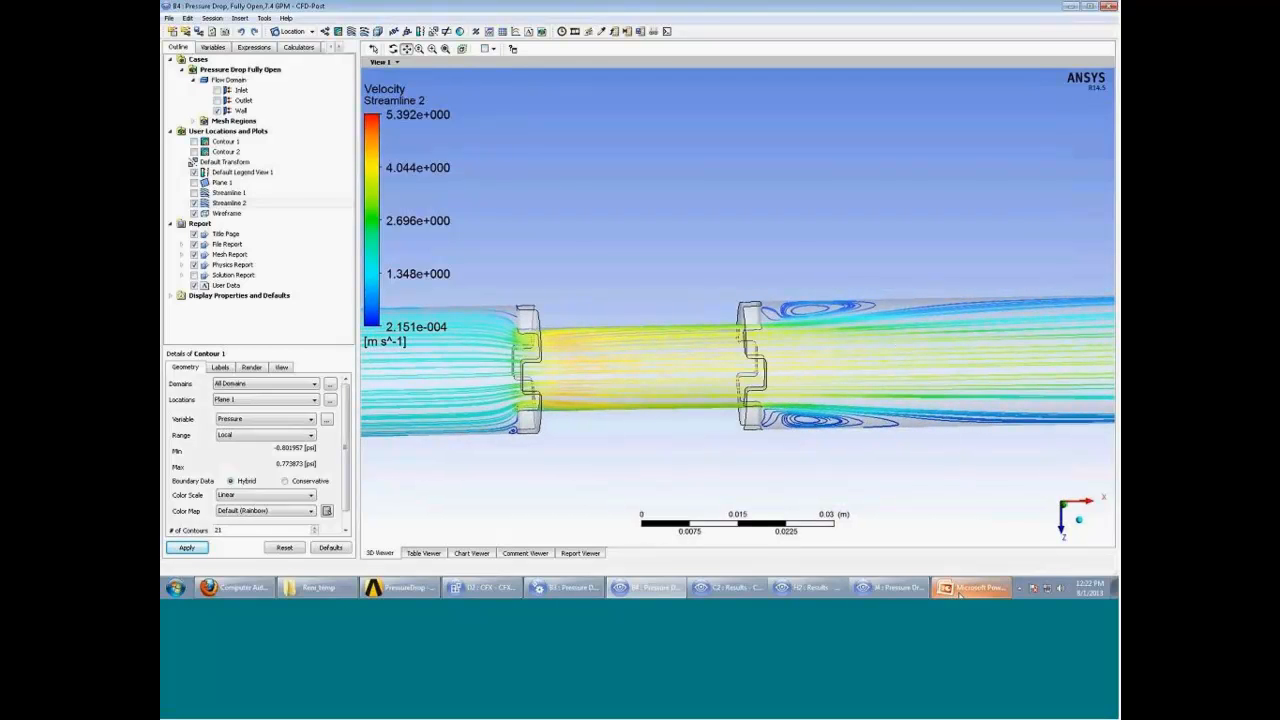
Switch to the PowerPoint presentation and show the "Well Posed Boundary condition" slide.
left_click(955, 590)
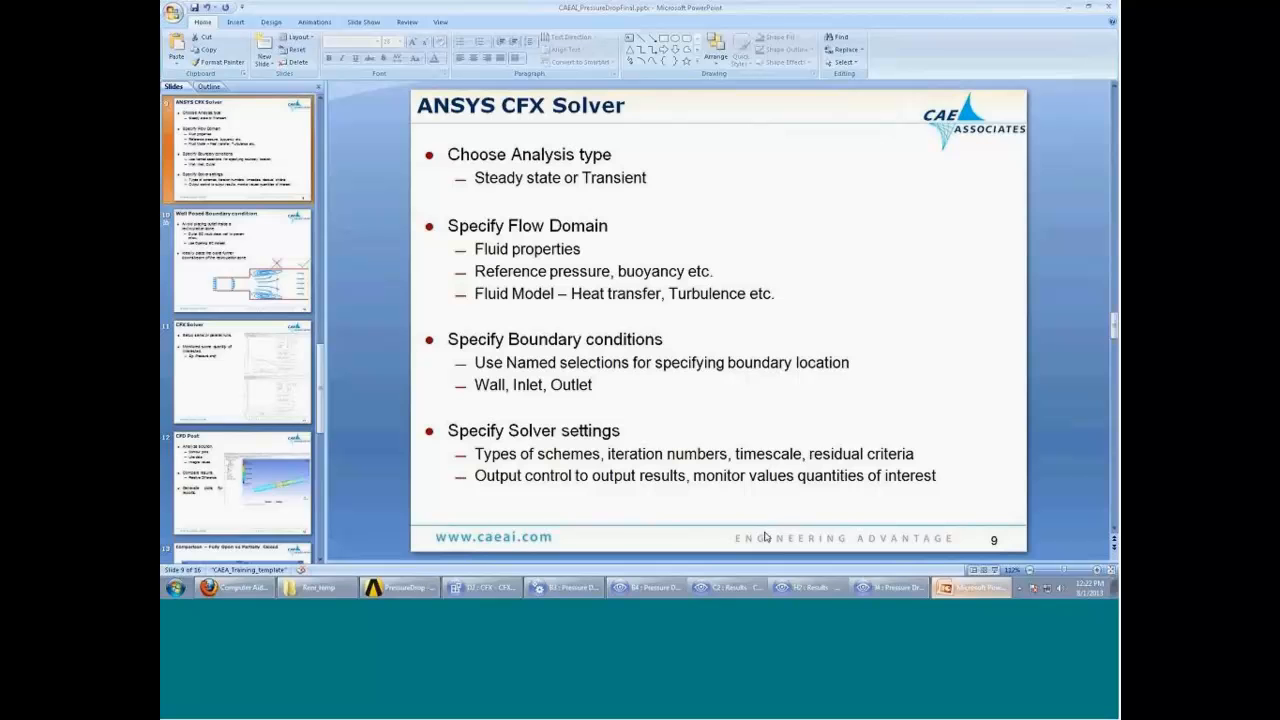
left_click(237, 394)
left_click(209, 272)
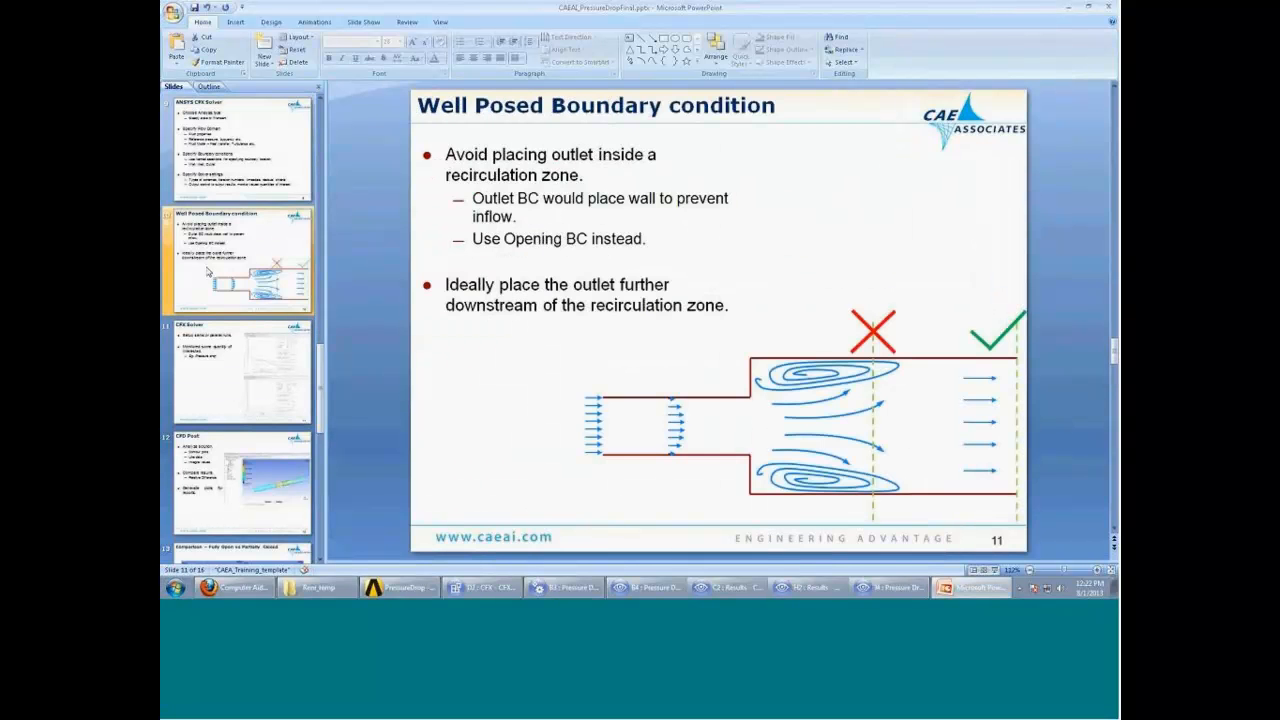
Present the "Well Posed Boundary condition" slide full screen and reveal the first dashed outlet line across the recirculation zone.
left_click(998, 571)
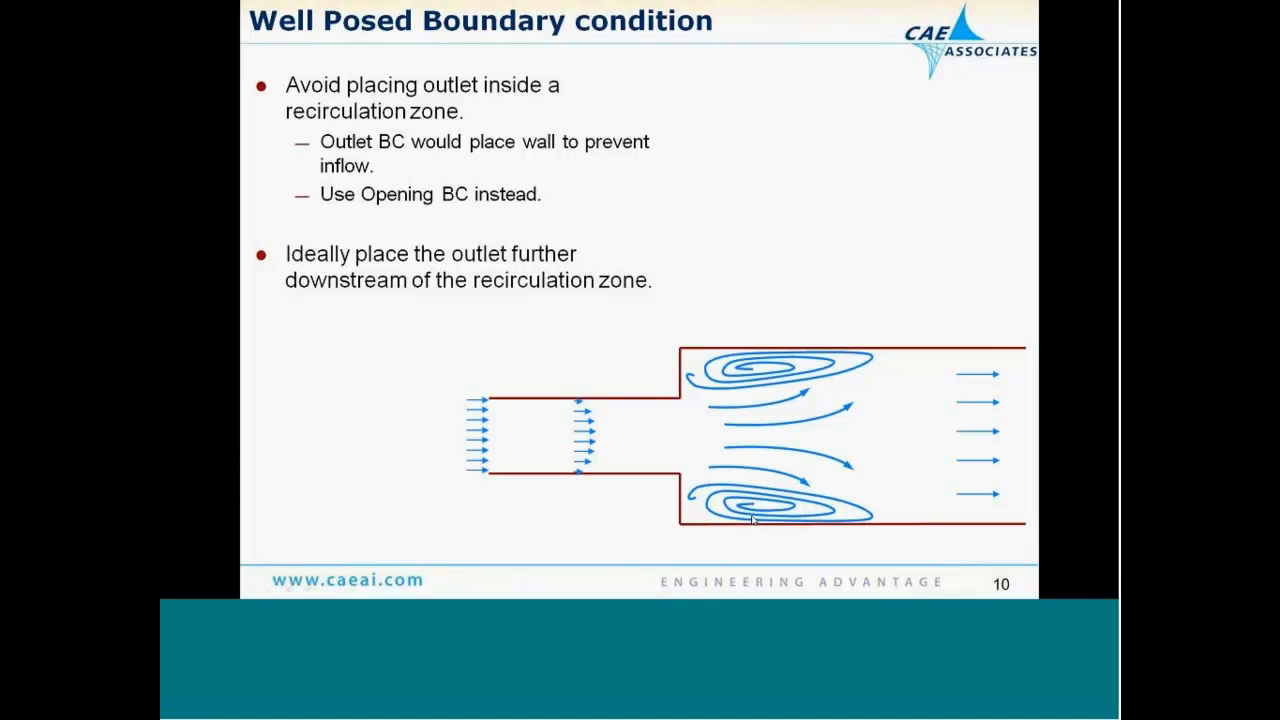
left_click(750, 447)
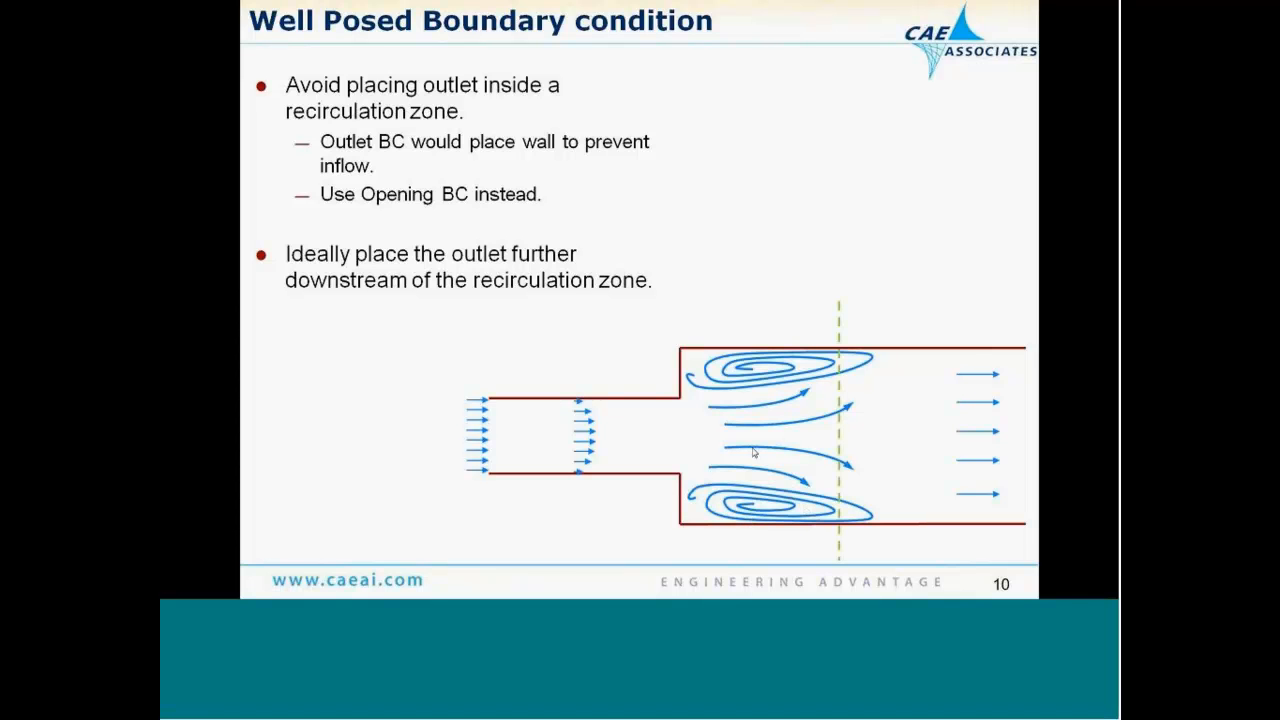
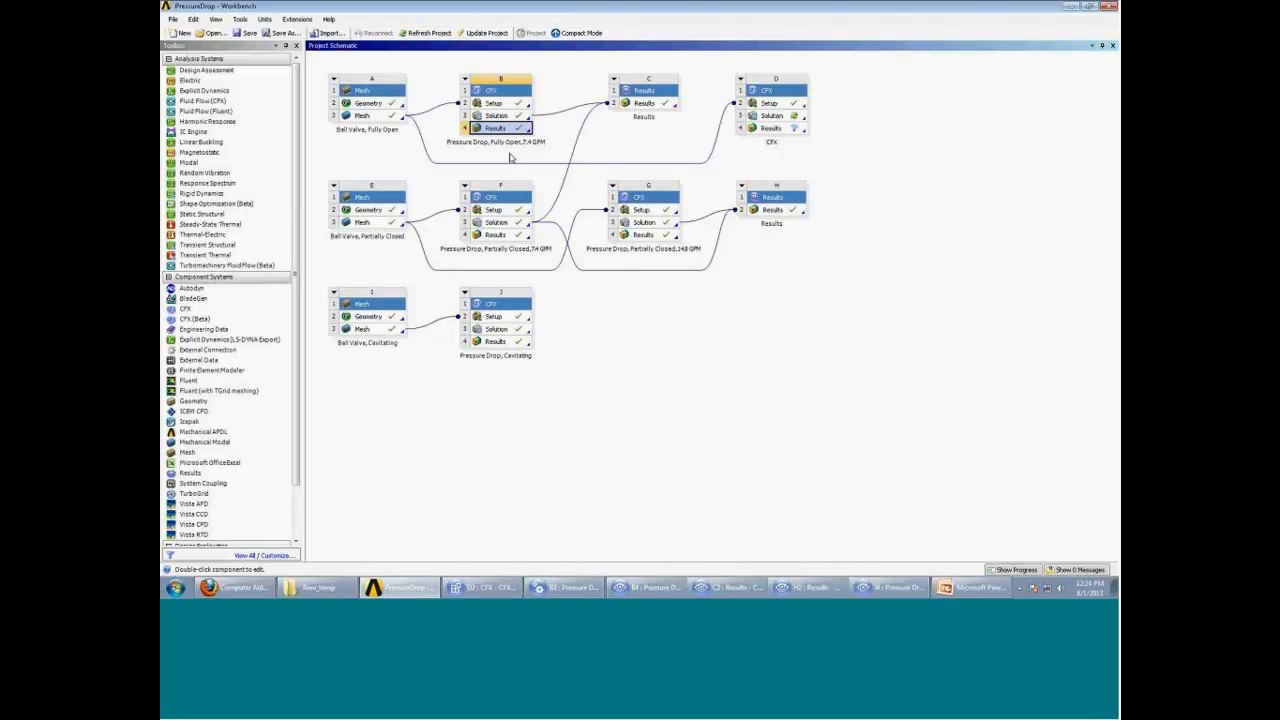
Switch to Workbench, open the system C results in CFD-Post, and view the fully open and partially closed valve geometries together.
double_click(646, 105)
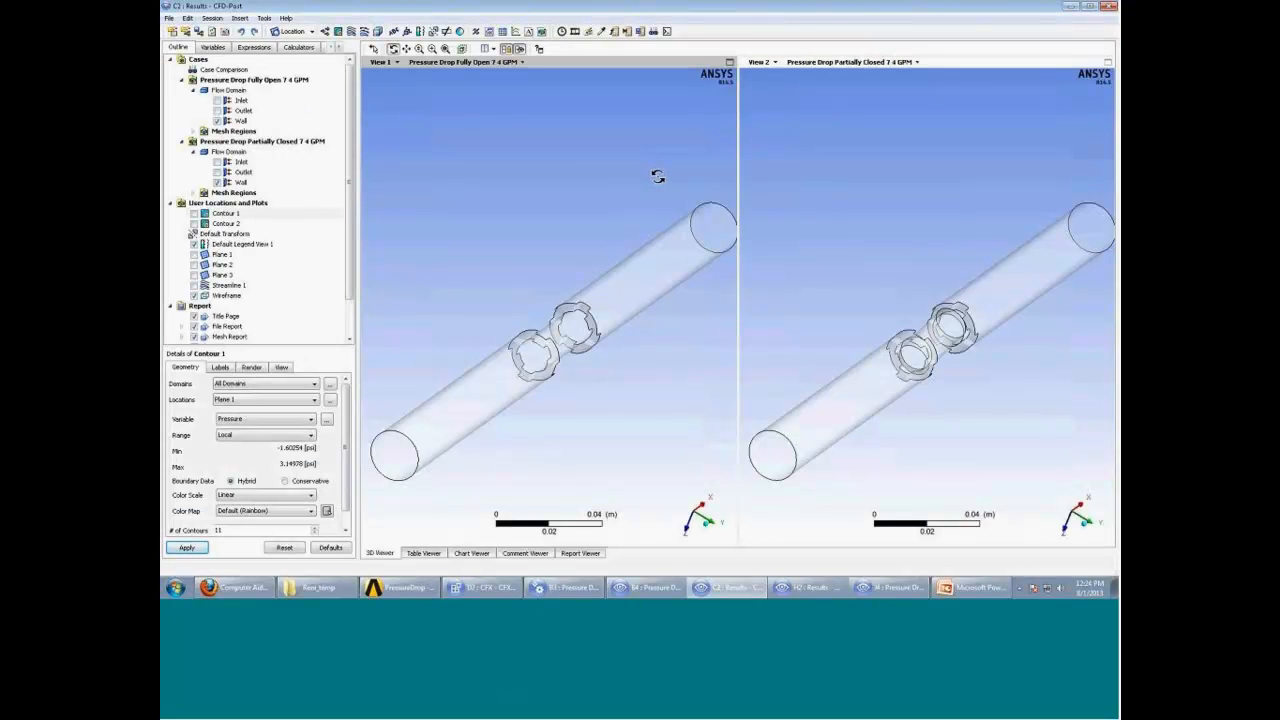
mouse_move(636, 296)
left_mouse_down()
mouse_move(648, 277)
mouse_move(643, 311)
left_mouse_up()
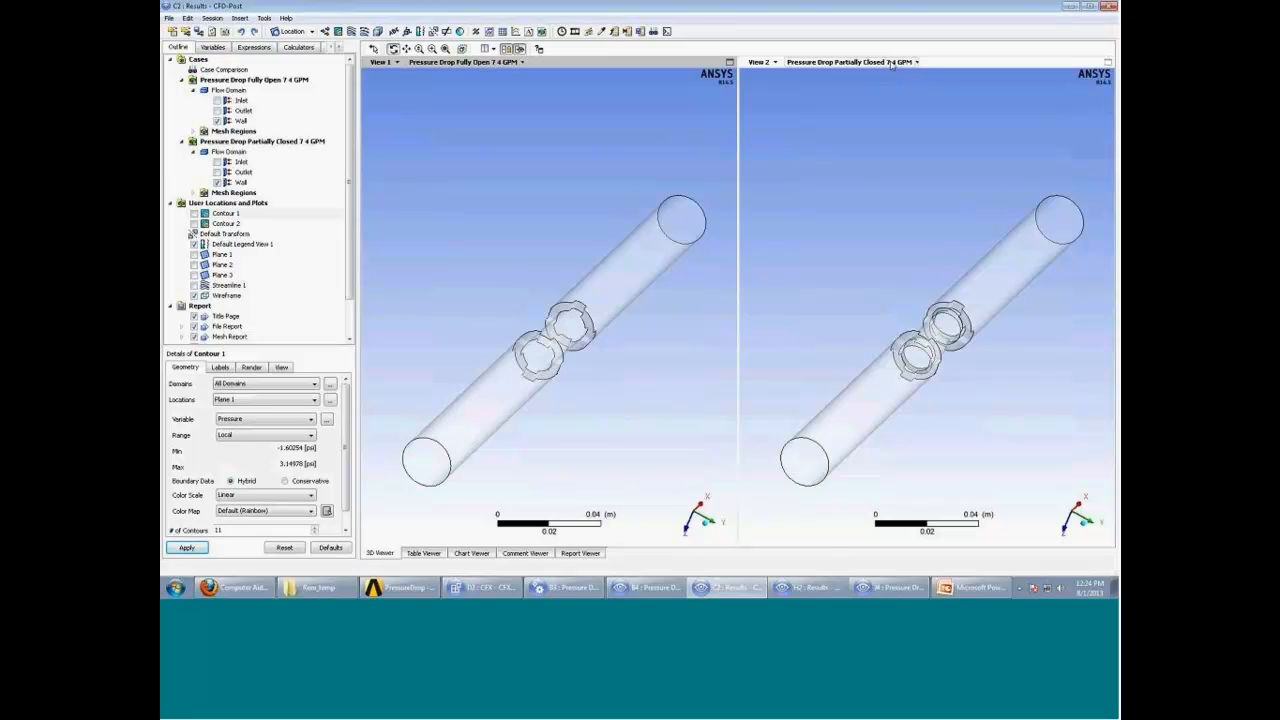
mouse_move(645, 280)
left_mouse_down()
mouse_move(625, 289)
mouse_move(649, 276)
left_mouse_up()
mouse_move(655, 364)
left_mouse_down()
mouse_move(643, 357)
mouse_move(653, 363)
left_mouse_up()
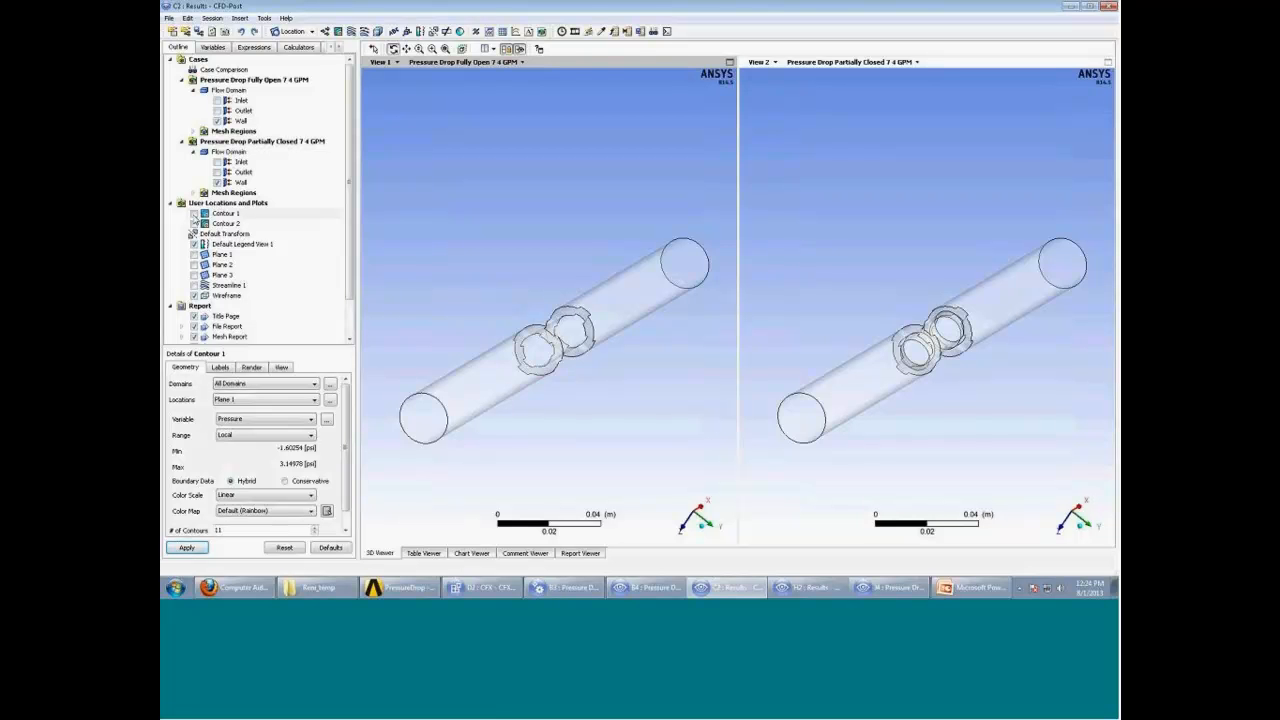
Show the Contour 1 pressure plot in both views and compare the pressure distribution through the two valve positions closely.
left_click(194, 213)
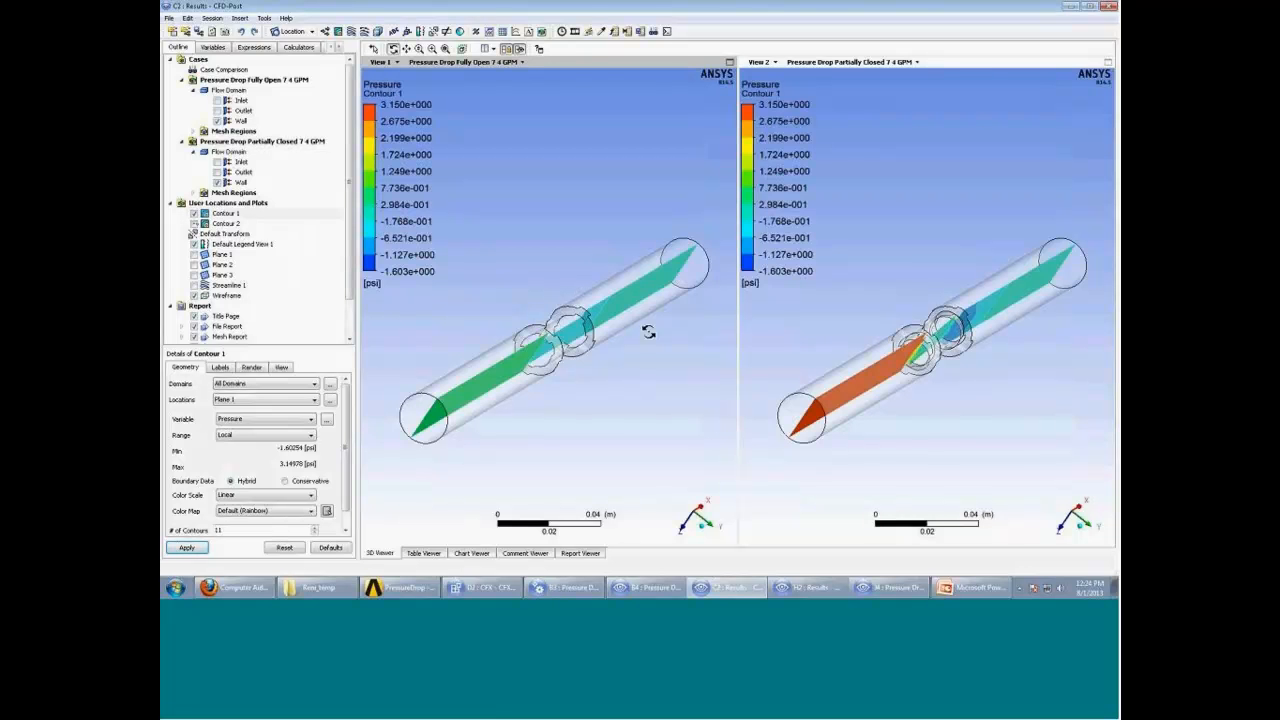
mouse_move(646, 331)
left_mouse_down()
mouse_move(600, 300)
mouse_move(609, 331)
mouse_move(646, 318)
left_mouse_up()
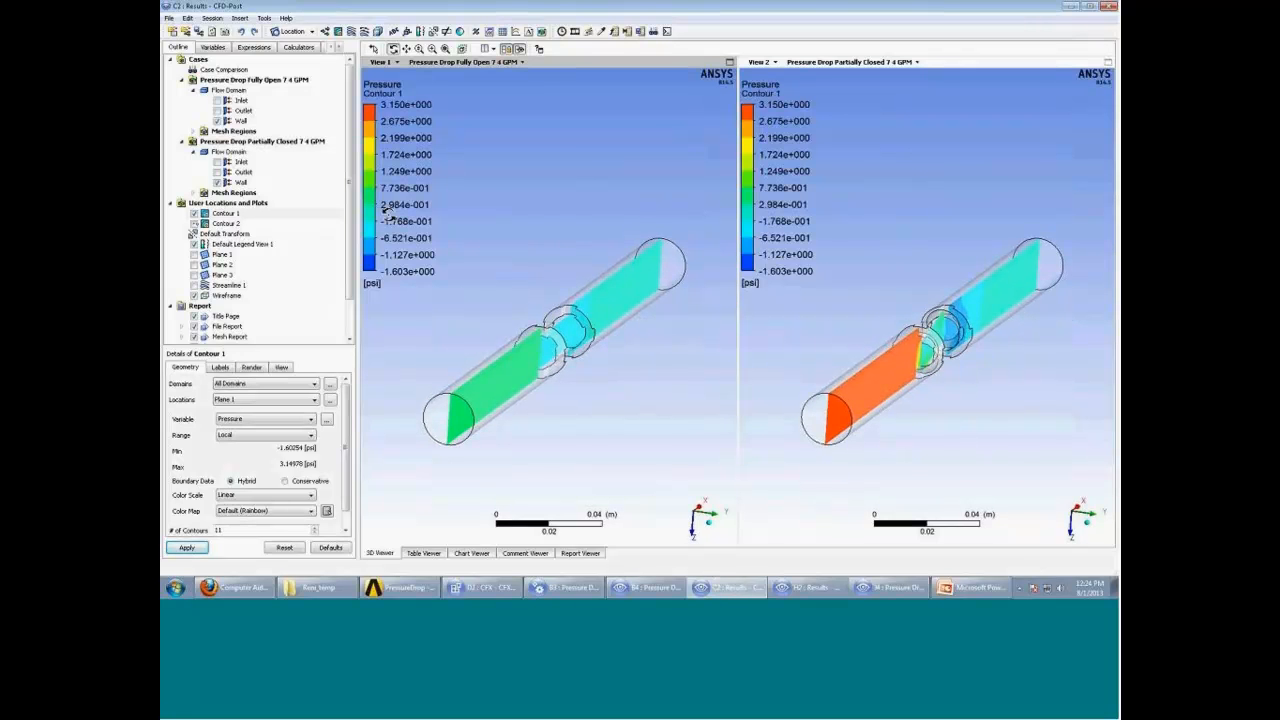
left_click_drag(871, 370, 868, 212)
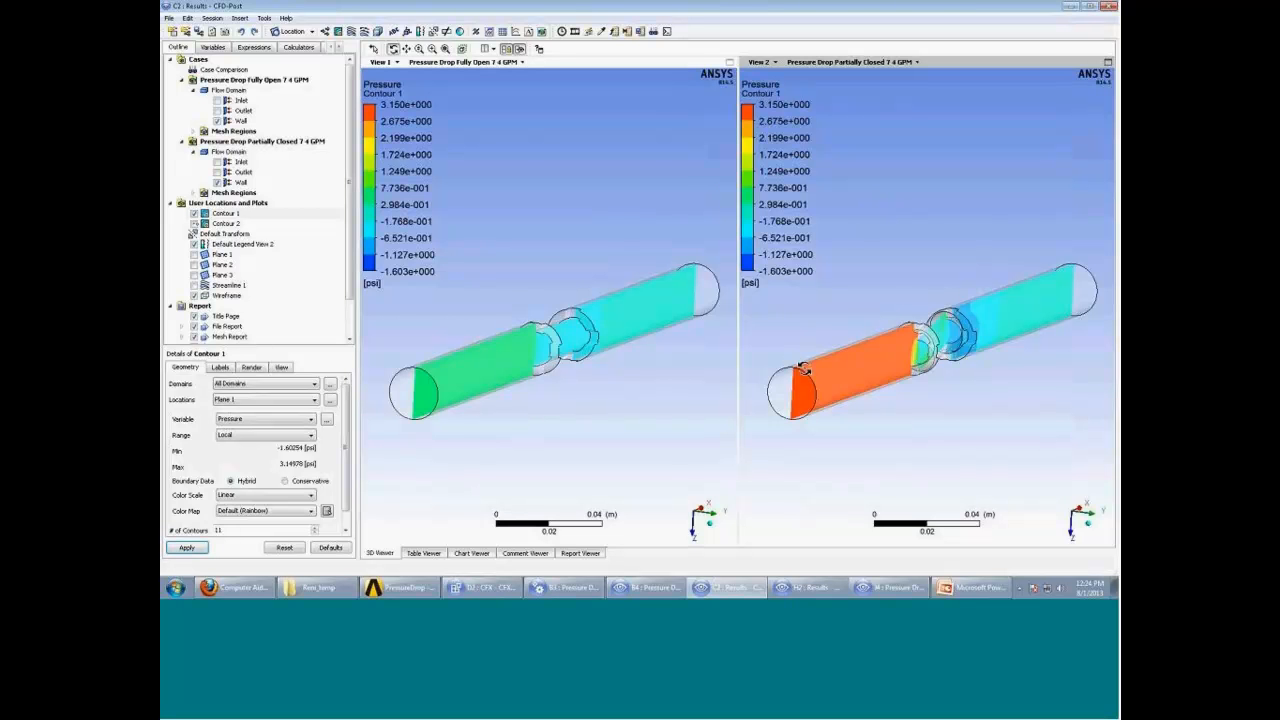
left_click_drag(851, 394, 771, 409)
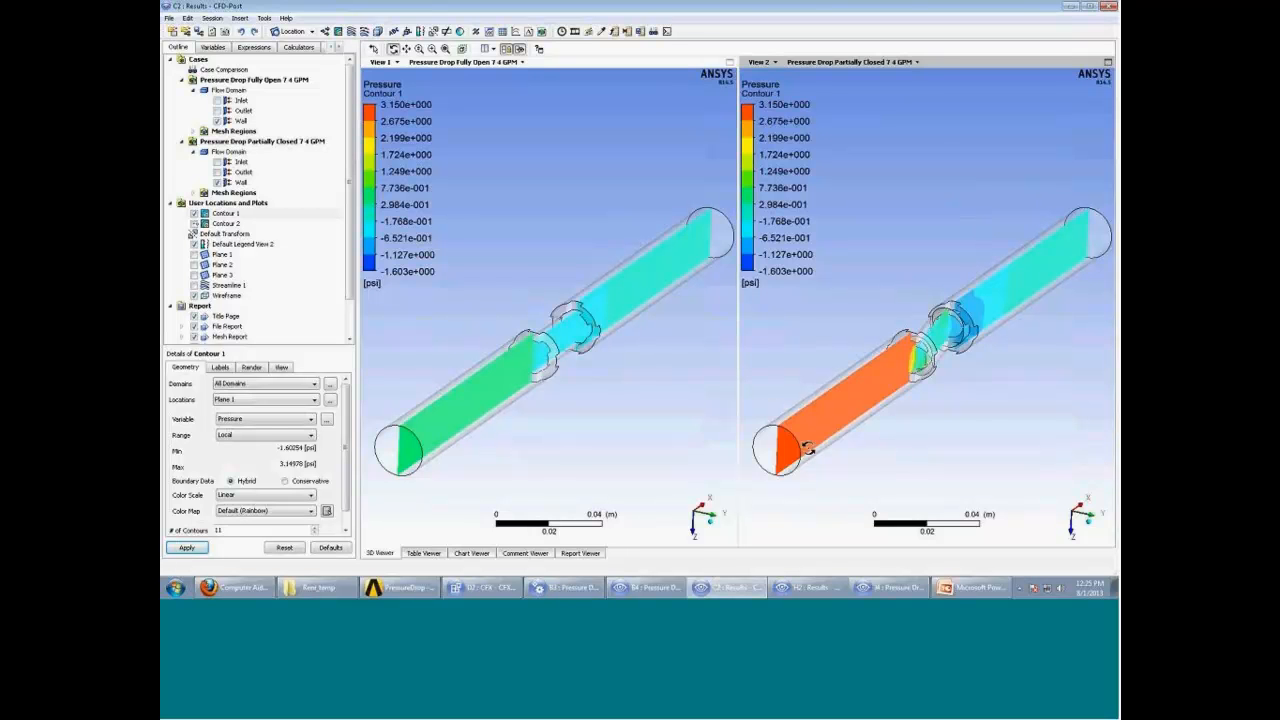
left_click_drag(812, 445, 875, 413)
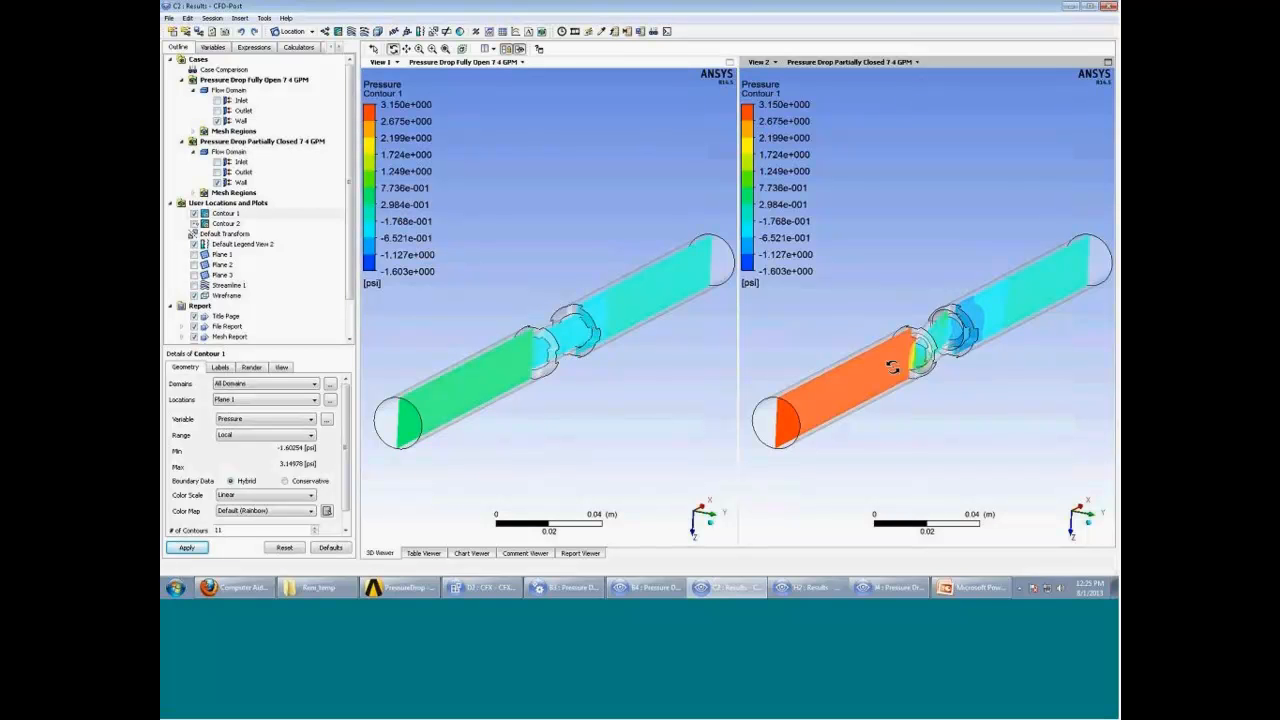
scroll(877, 362, "up", 3)
scroll(877, 362, "up", 2)
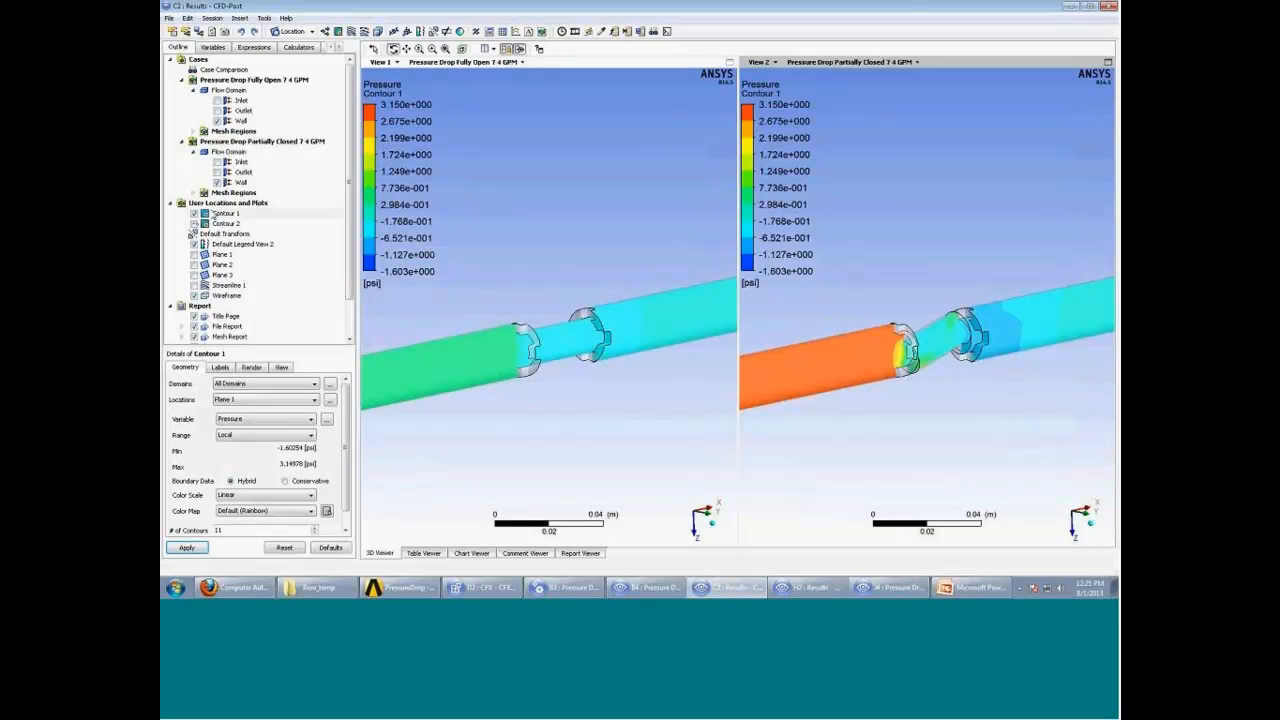
Replace Contour 1 with the Contour 2 velocity plot and compare the flow through and downstream of both valves.
left_click(194, 214)
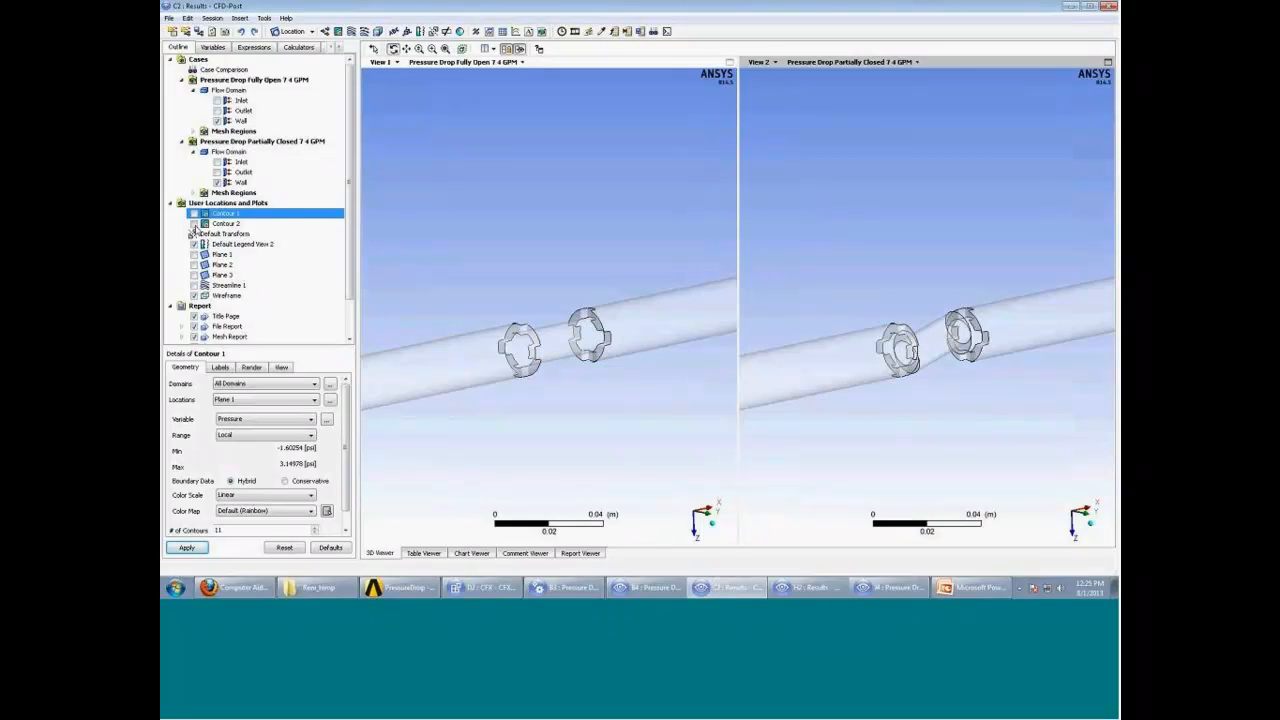
left_click(194, 224)
mouse_move(556, 334)
left_mouse_down()
mouse_move(560, 345)
mouse_move(553, 337)
left_mouse_up()
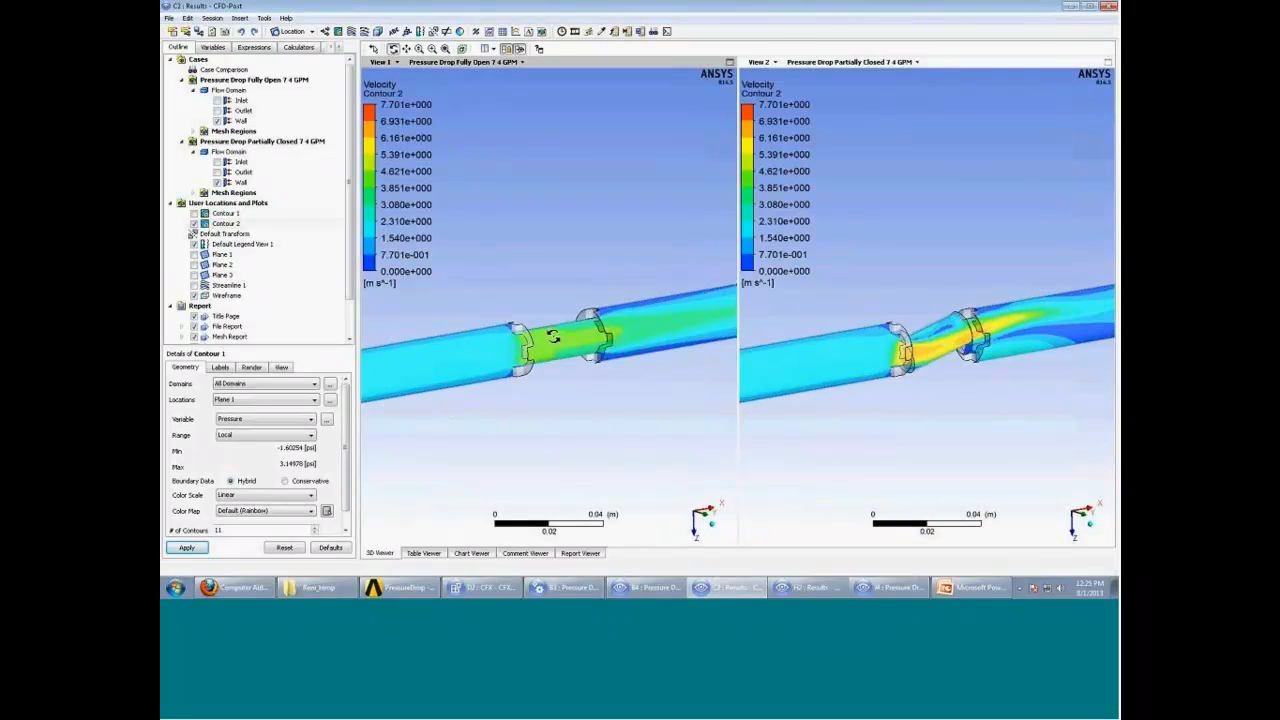
mouse_move(919, 373)
left_mouse_down()
mouse_move(960, 365)
mouse_move(918, 348)
left_mouse_up()
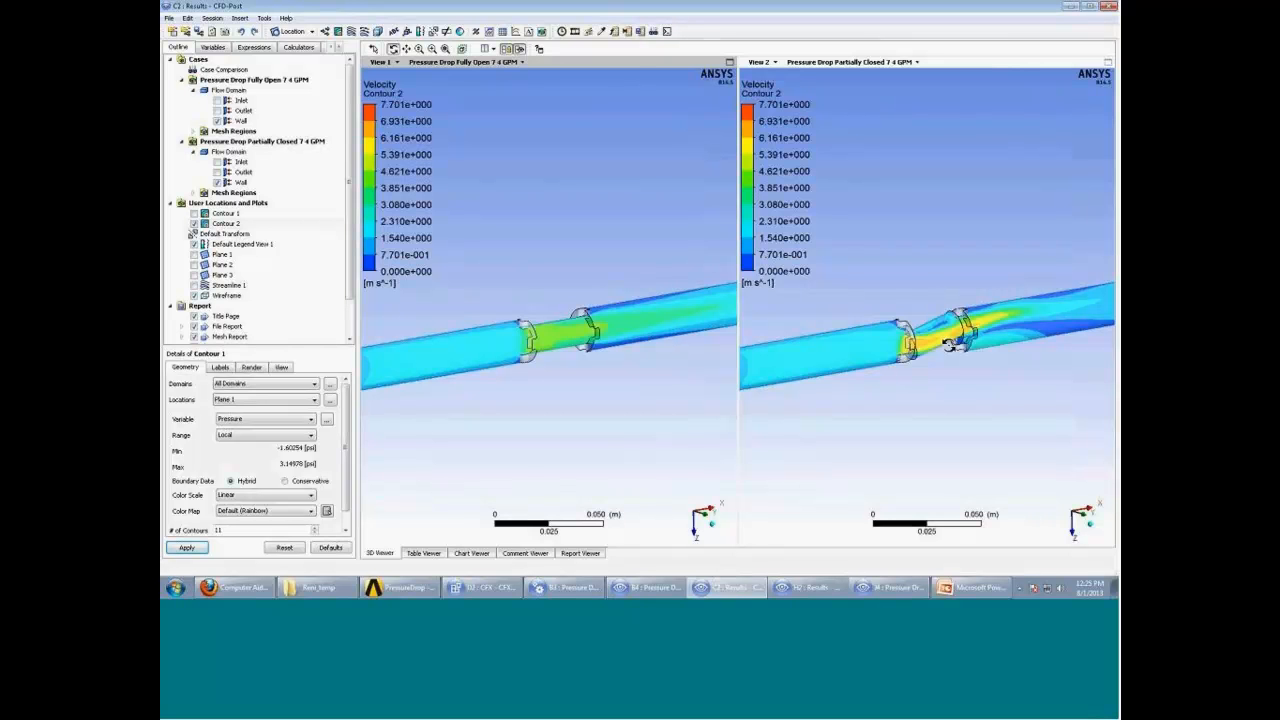
left_click_drag(948, 345, 920, 363)
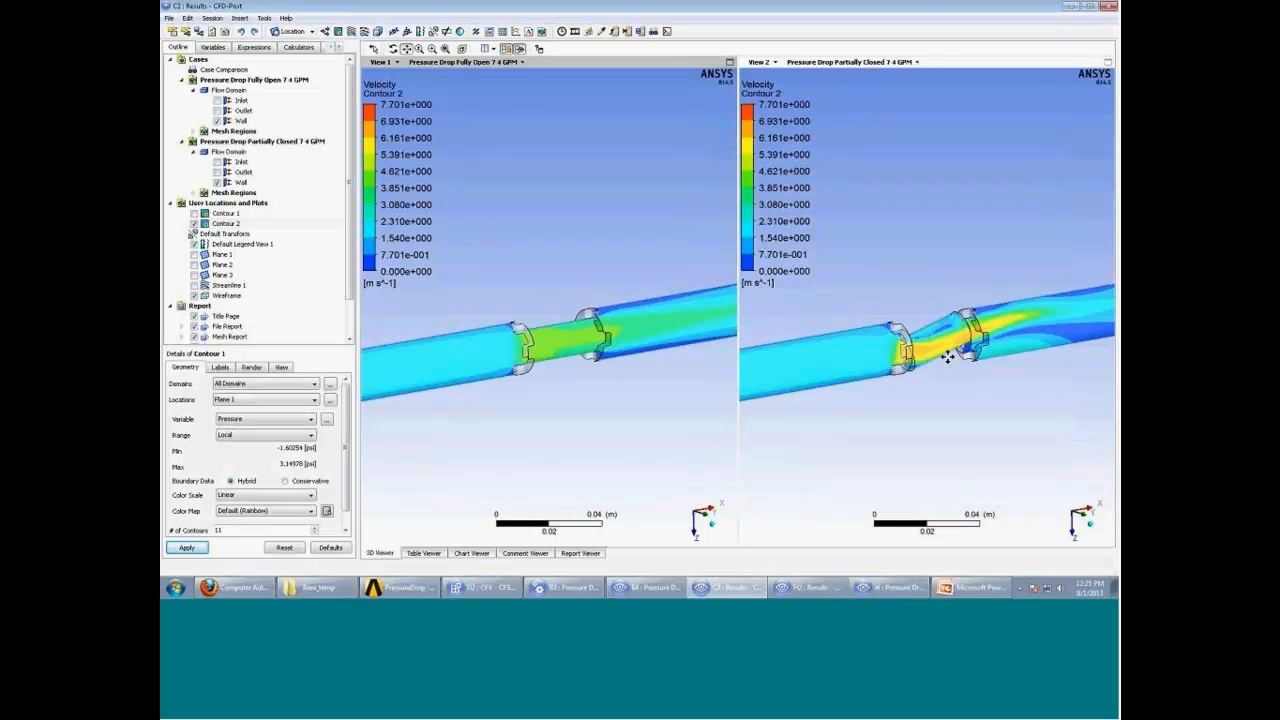
left_click_drag(947, 357, 976, 353)
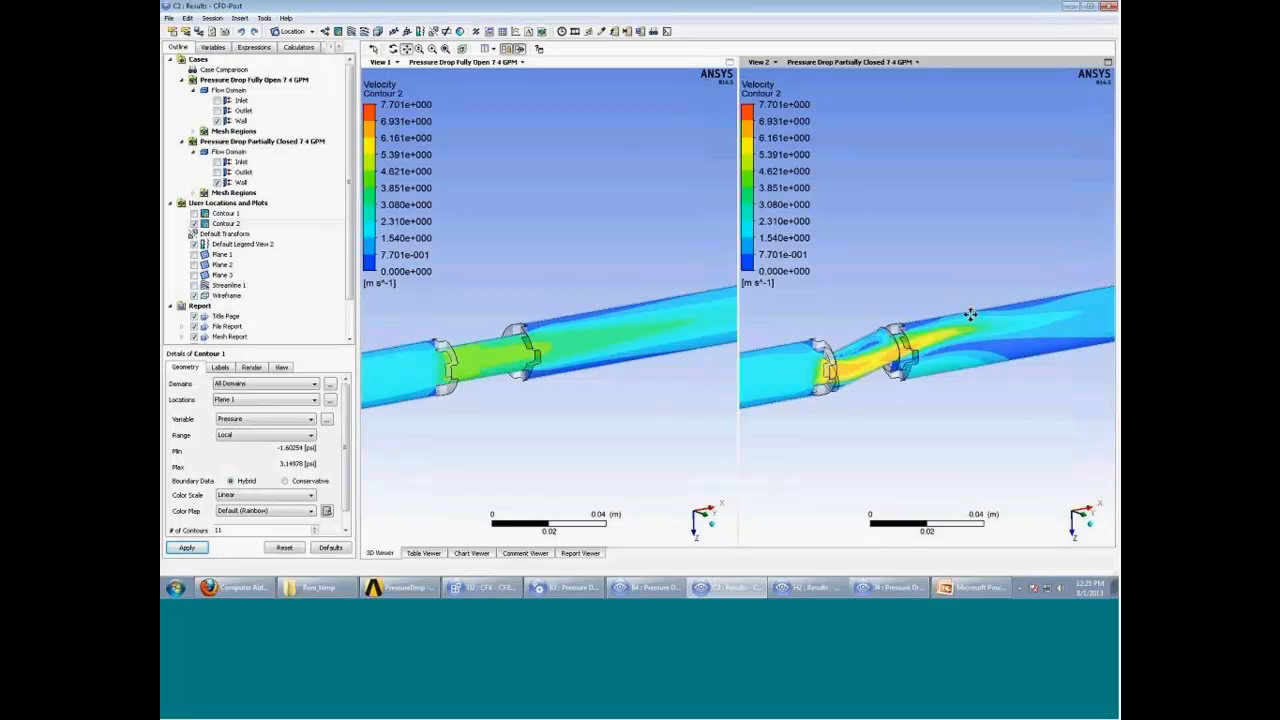
Replace Contour 2 with Streamline 1, compare the recirculation downstream of both valves, and fit the full models in view.
left_click(194, 223)
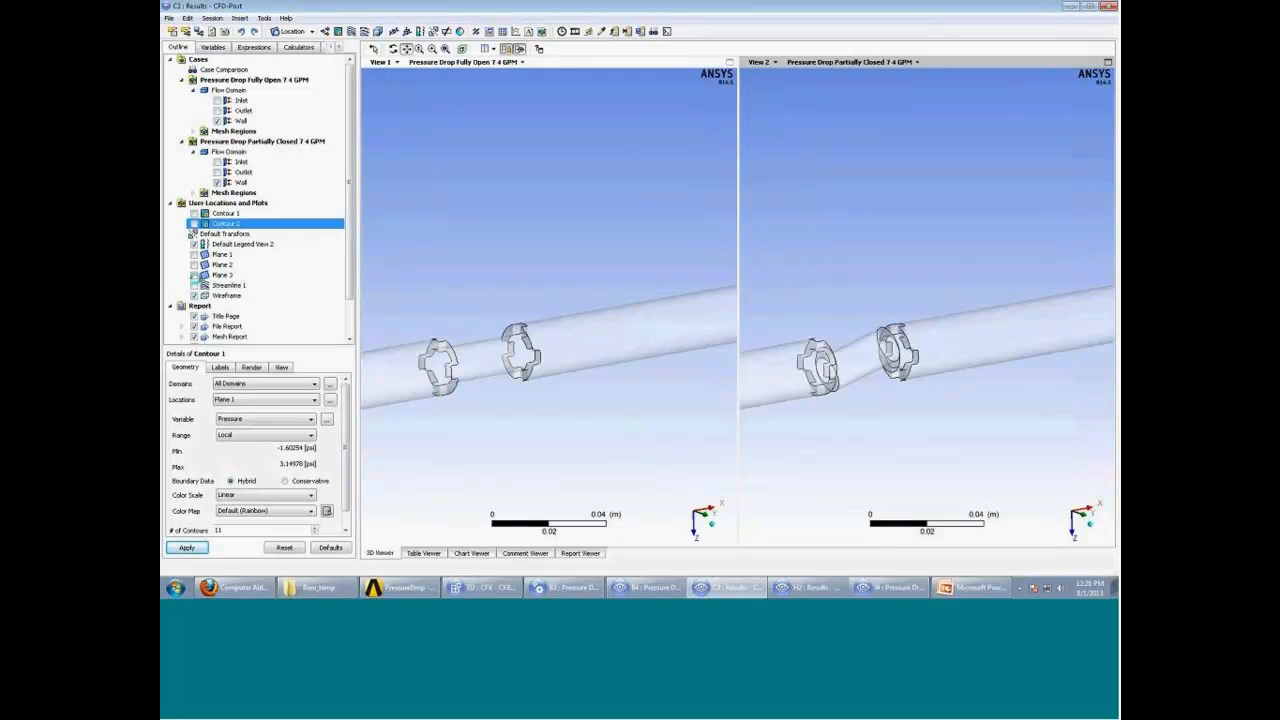
left_click(194, 285)
mouse_move(935, 358)
middle_mouse_down()
mouse_move(909, 362)
mouse_move(925, 358)
middle_mouse_up()
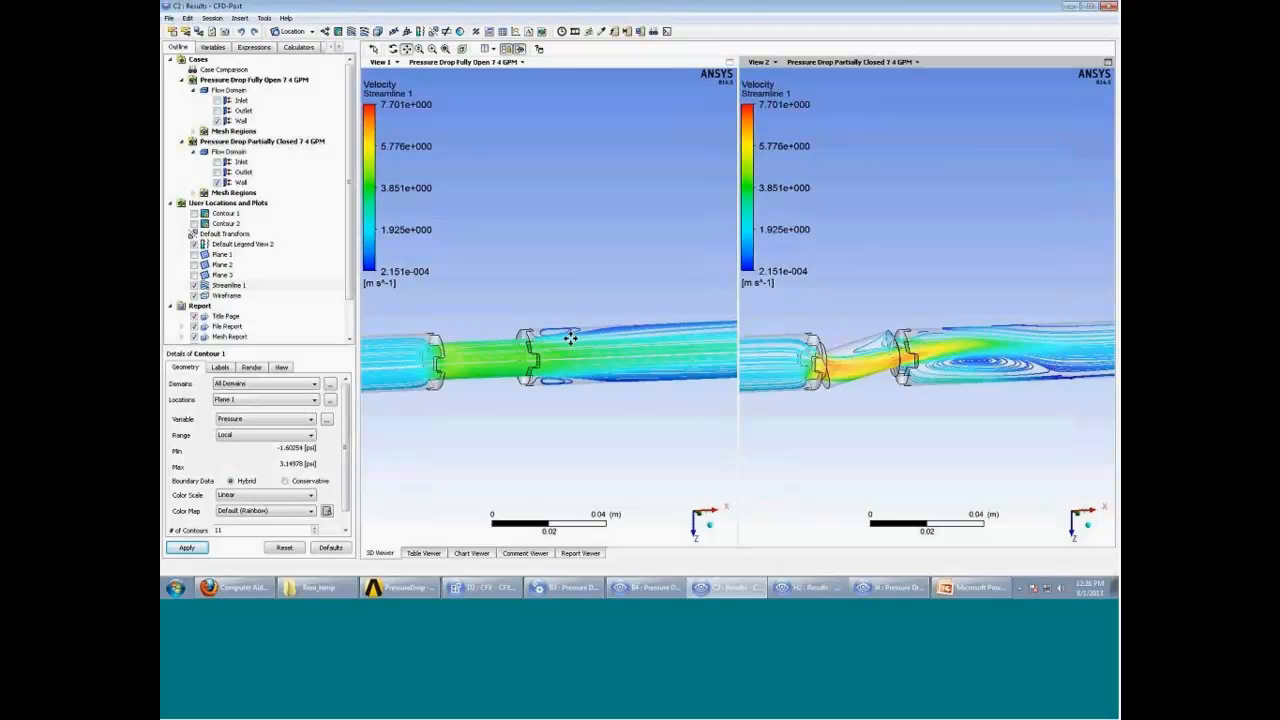
mouse_move(911, 376)
middle_mouse_down()
mouse_move(951, 374)
mouse_move(917, 360)
middle_mouse_up()
scroll(958, 381, "up", 1)
scroll(923, 363, "down", 1)
left_click(446, 48)
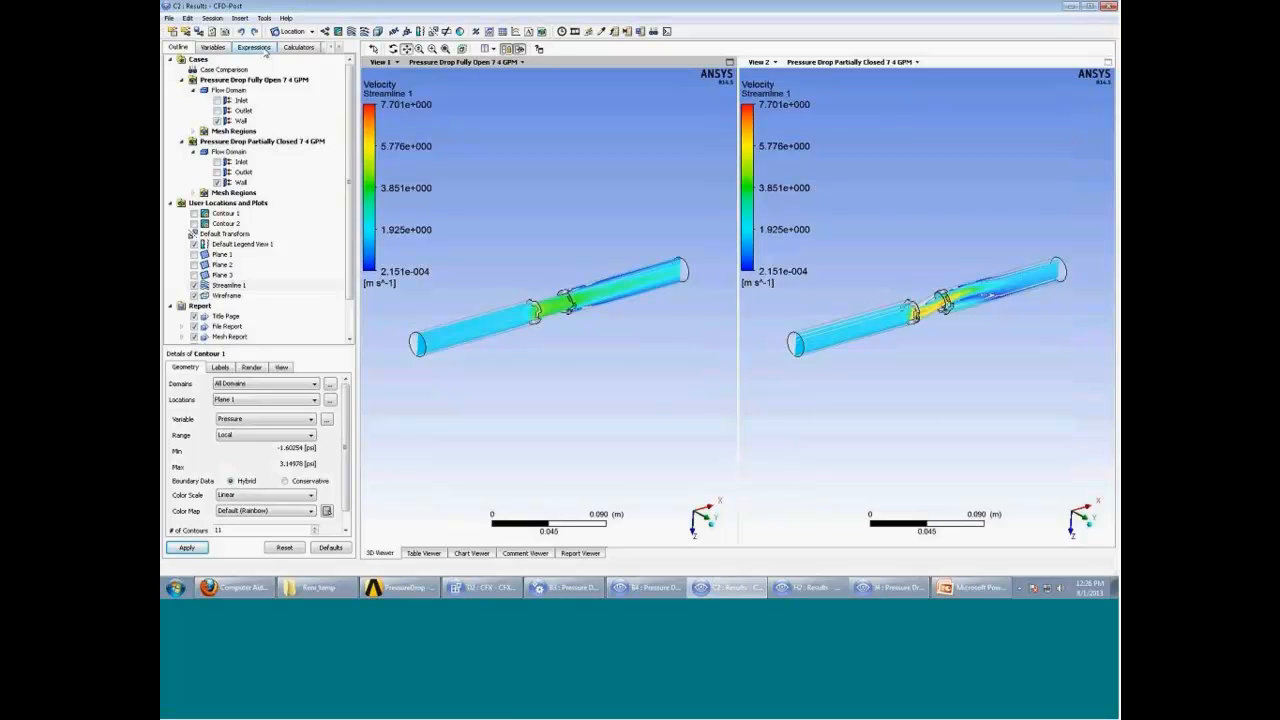
Hide Streamline 1 and review the Pdrop expression's definition against the inlet and outlet of the pipe.
left_click(262, 48)
left_click(178, 47)
left_click(200, 287)
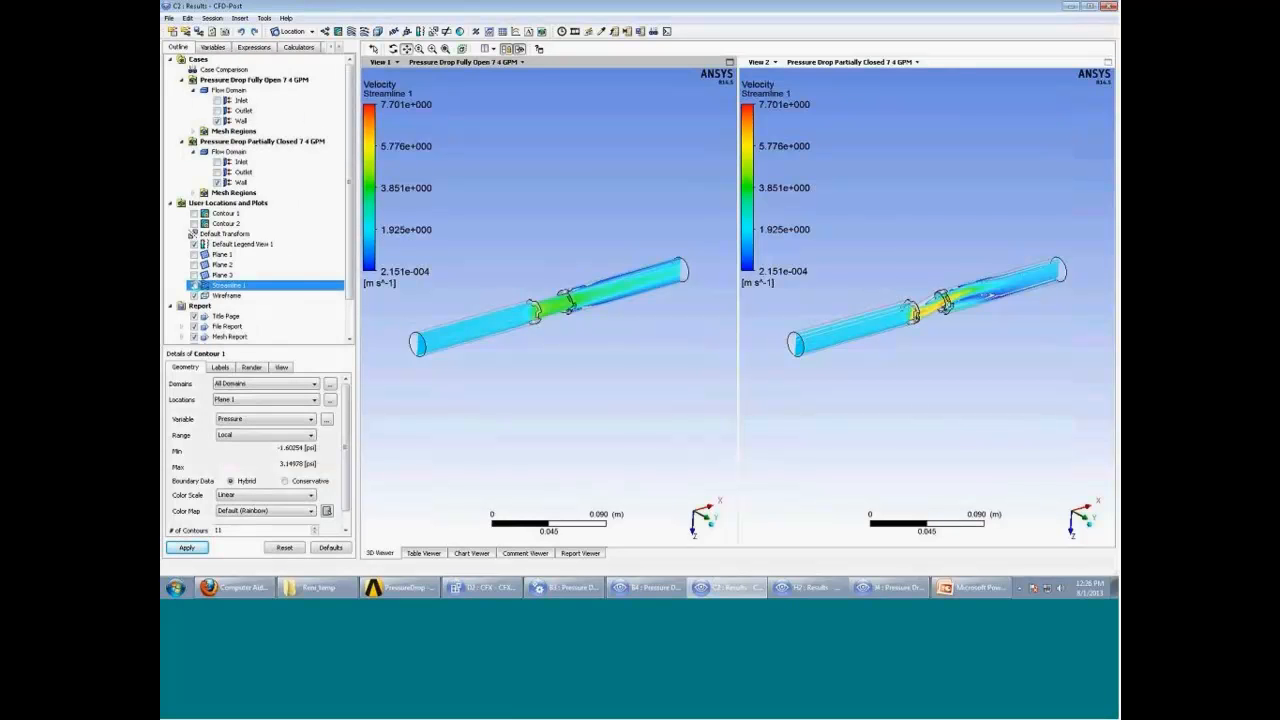
left_click(194, 286)
left_click(254, 47)
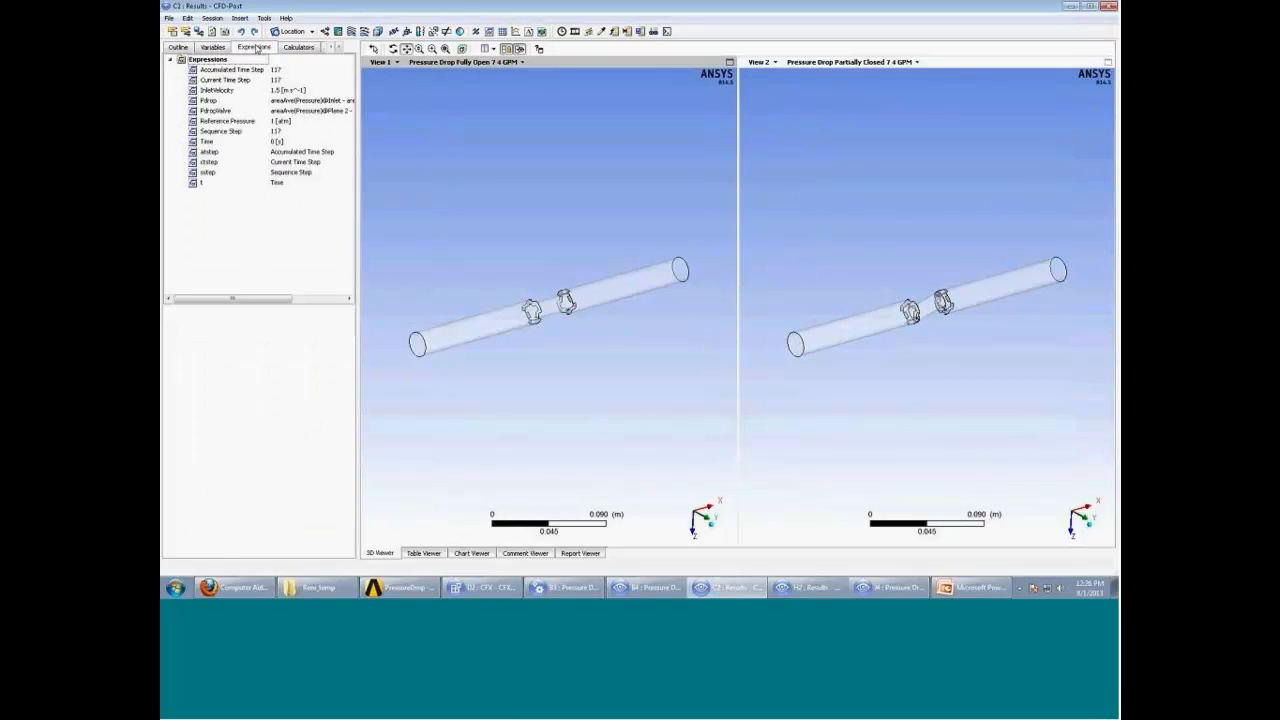
left_click(246, 102)
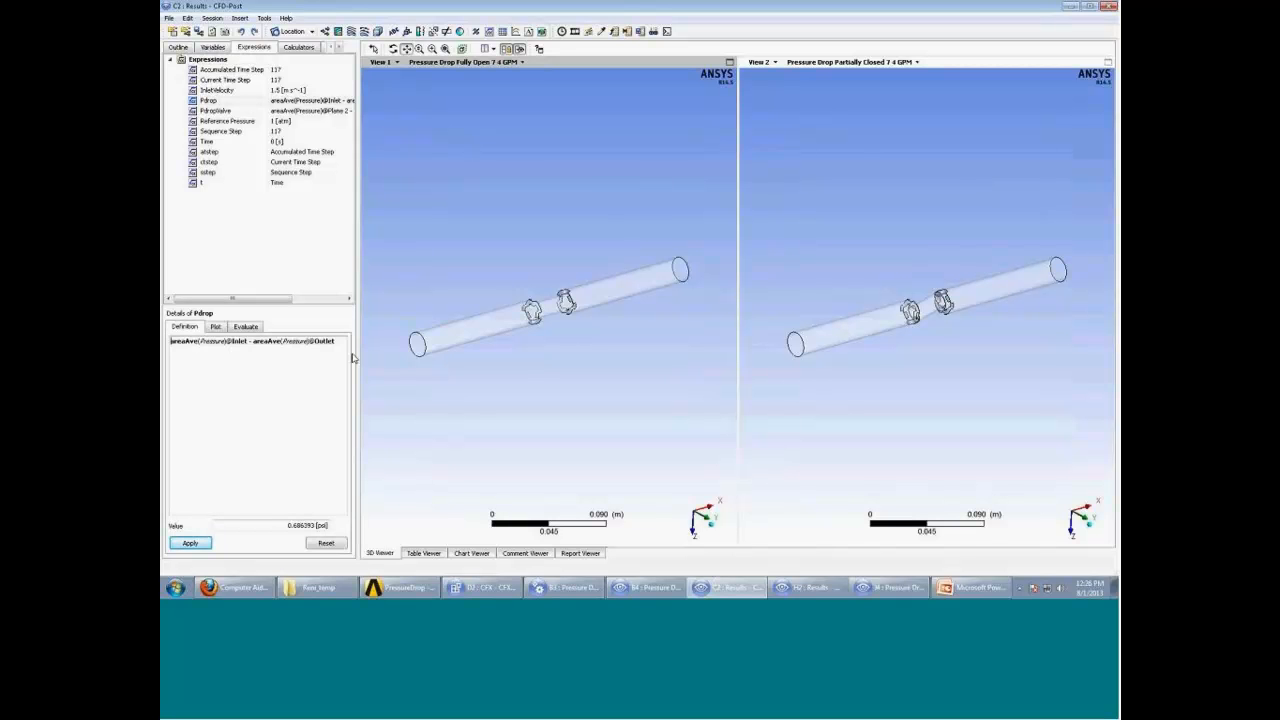
left_click_drag(336, 341, 309, 341)
left_click(192, 346)
left_click_drag(449, 291, 466, 317)
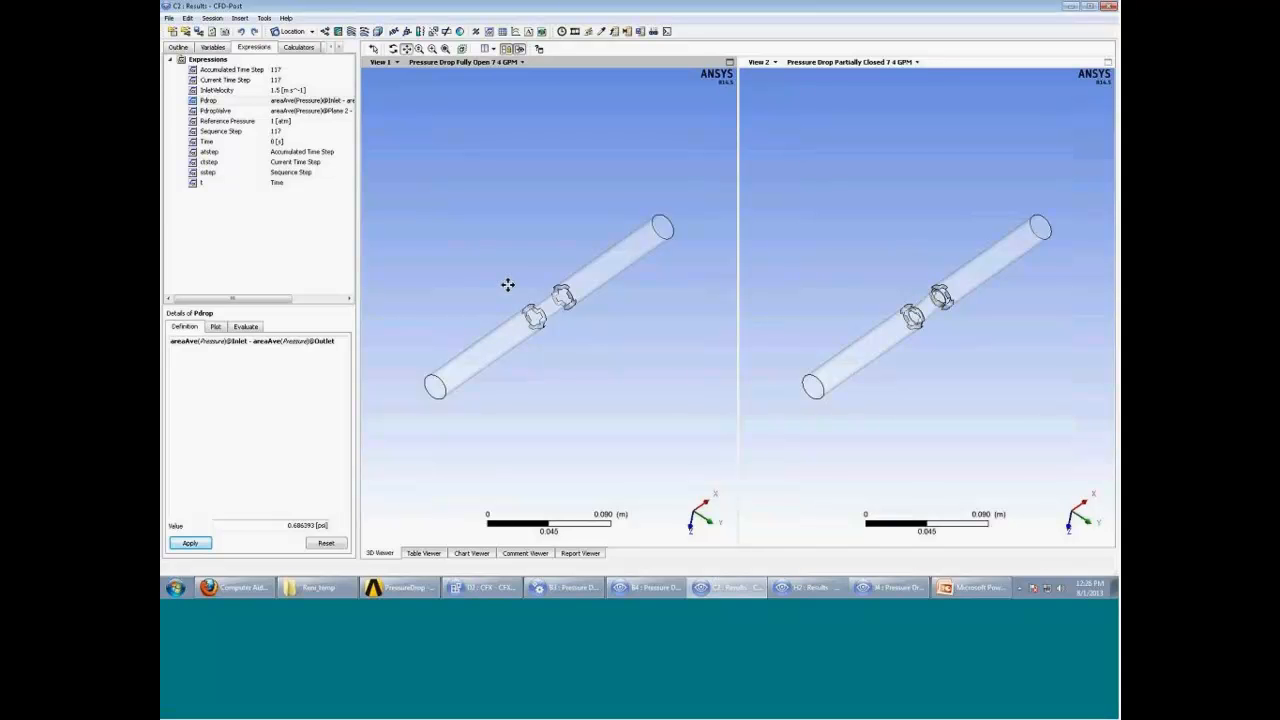
Show Plane 2 and Plane 3 on either side of the valve in both cases.
left_click(178, 48)
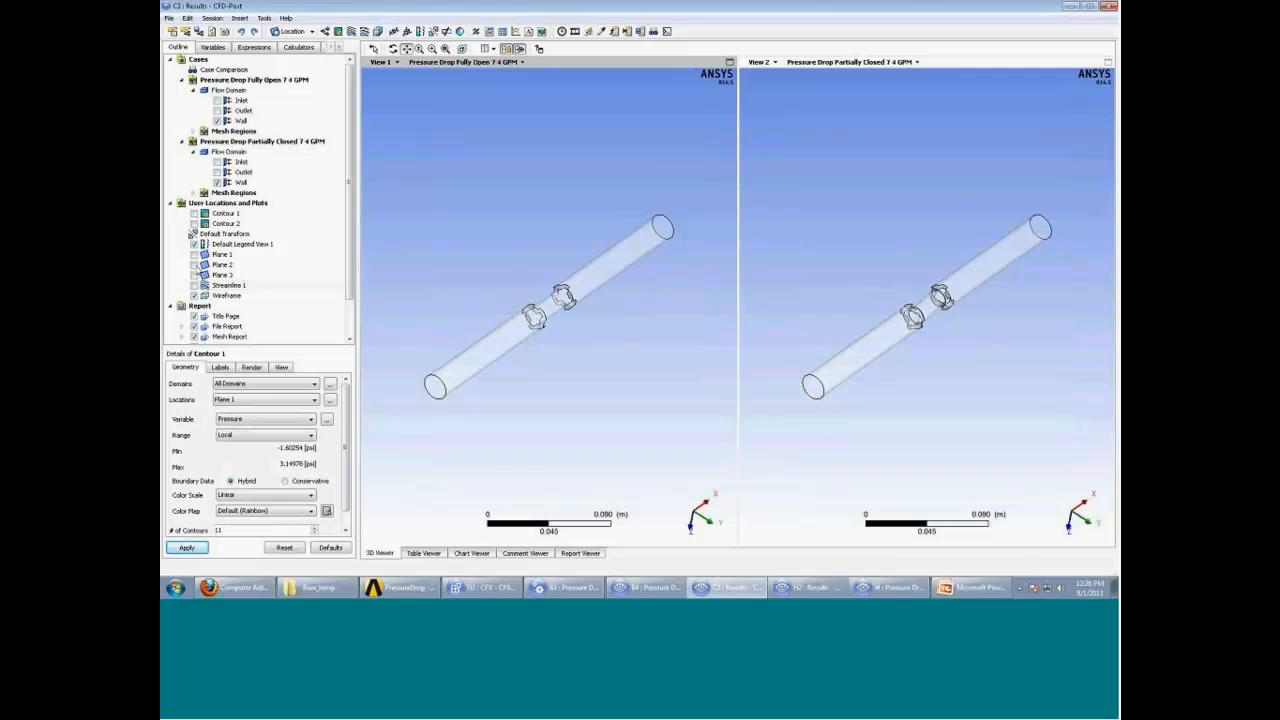
left_click(194, 264)
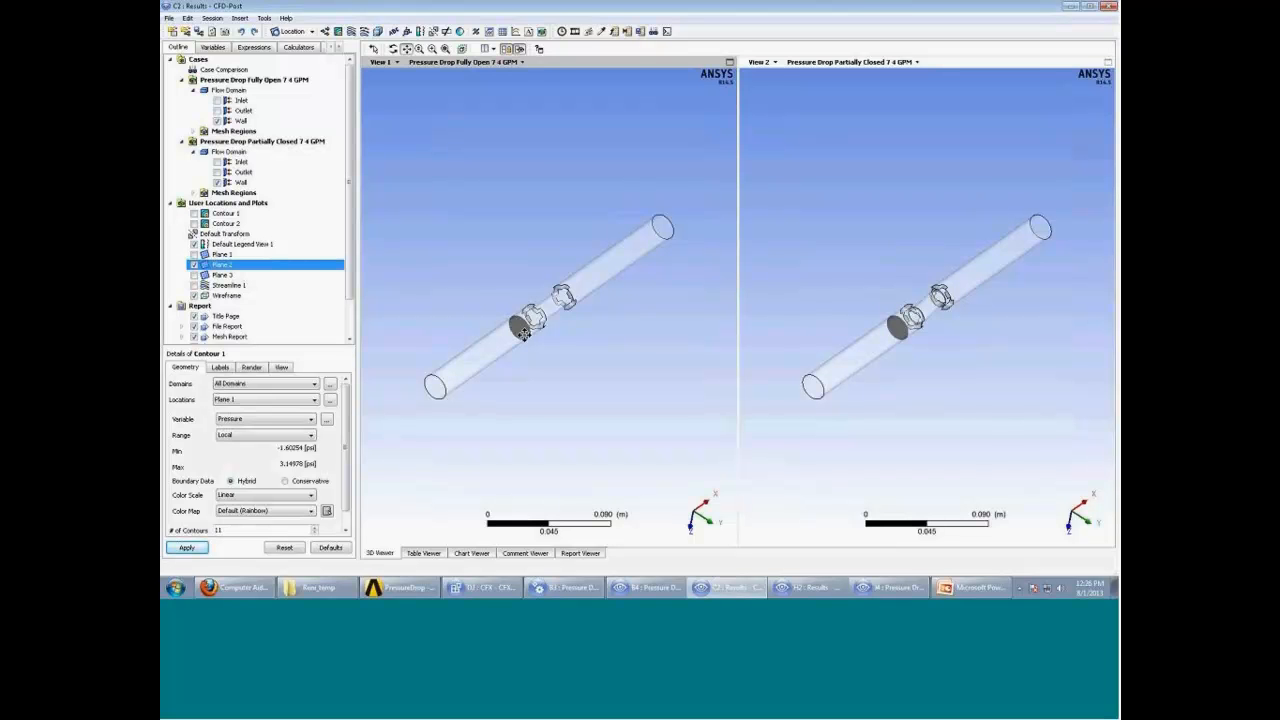
left_click(194, 275)
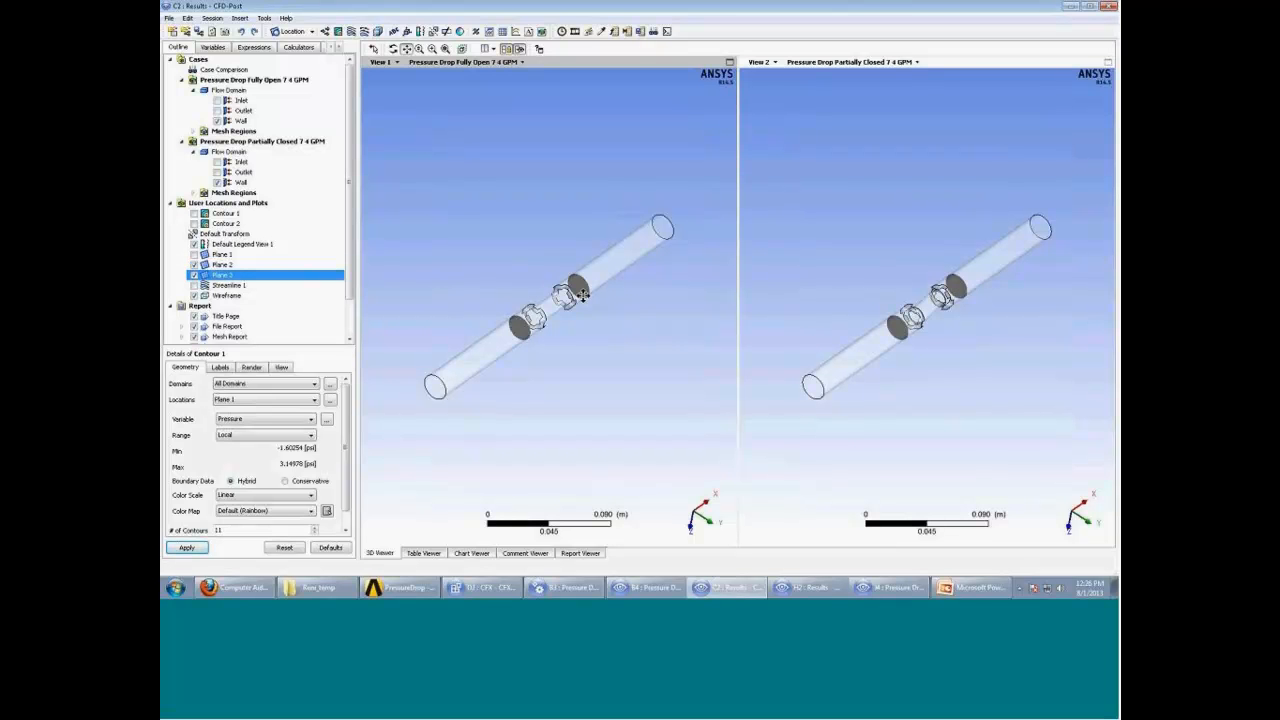
left_click_drag(586, 306, 603, 306)
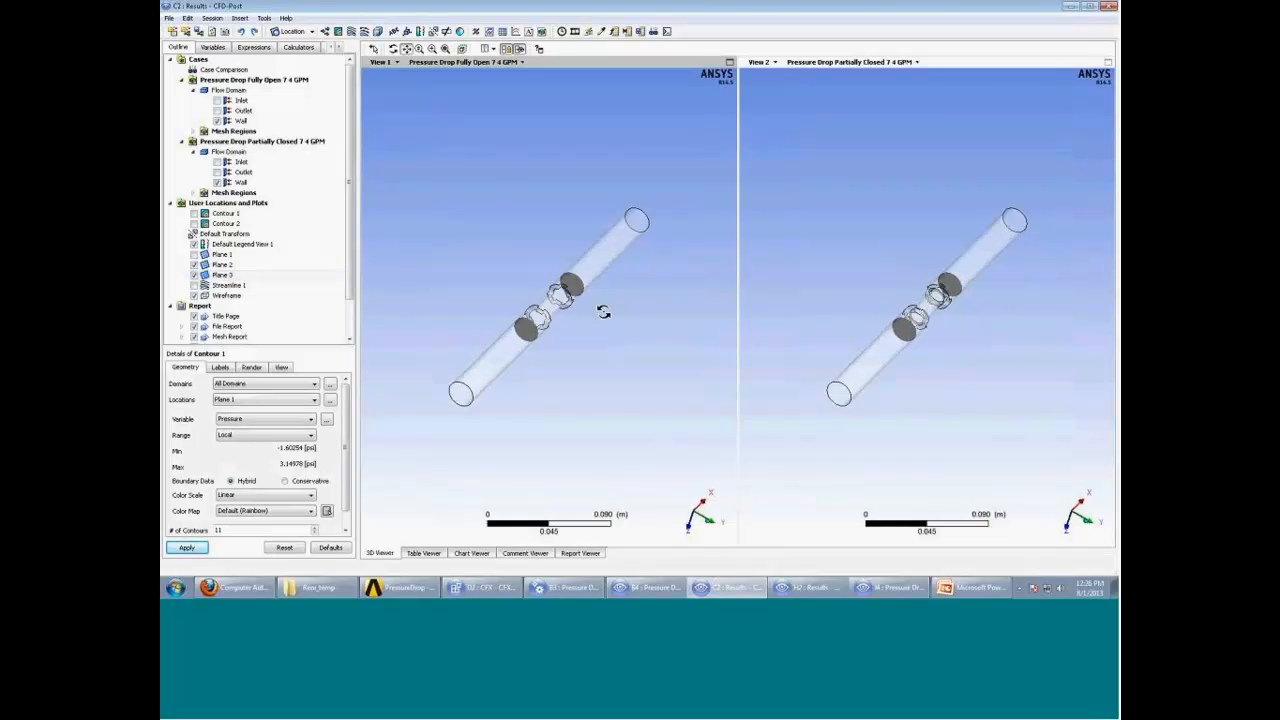
Open the PdropValve expression, evaluate it for the Pressure Drop Fully Open 7 4 GPM case, and check its value beside the definition.
left_click(249, 48)
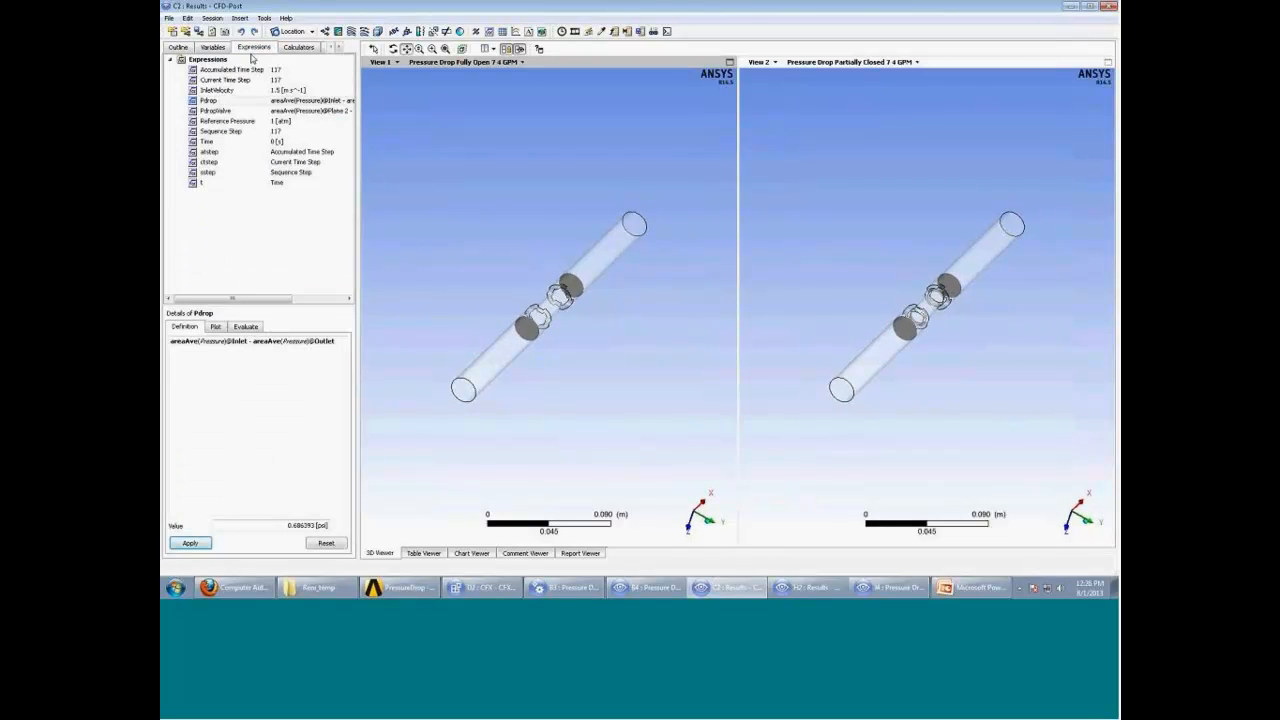
left_click(258, 114)
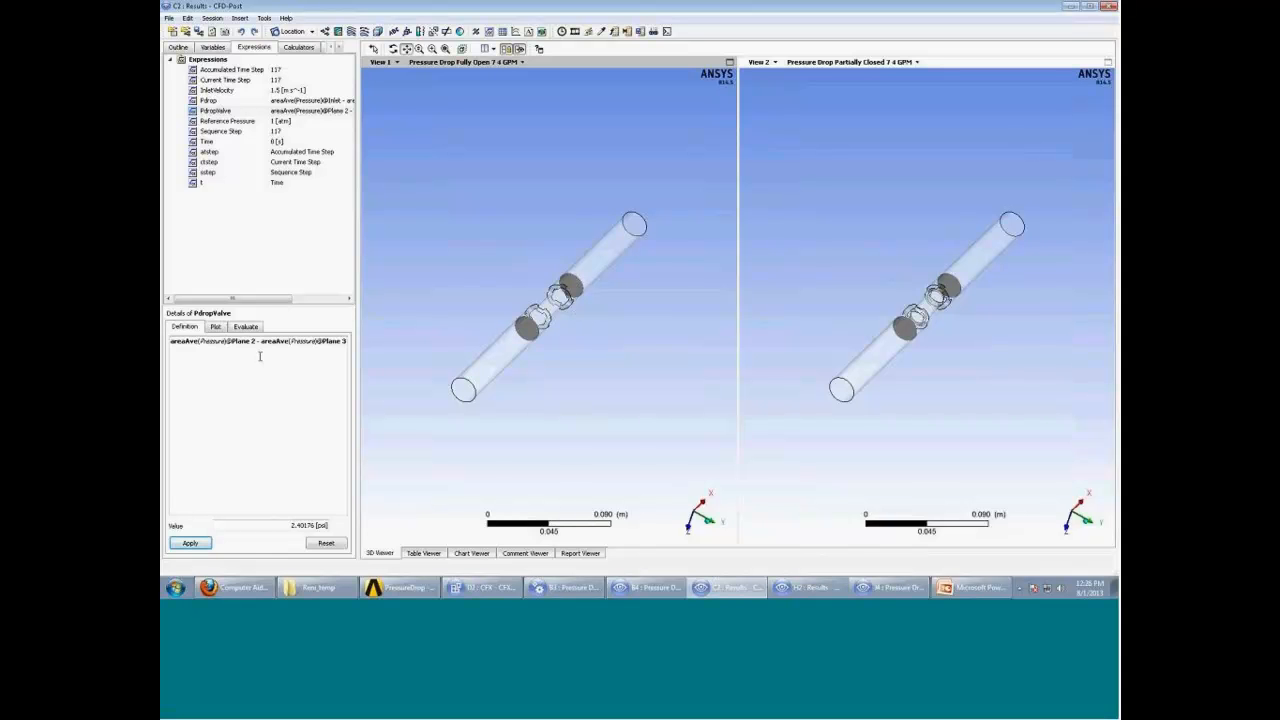
left_click(246, 327)
left_click(268, 345)
left_click(267, 354)
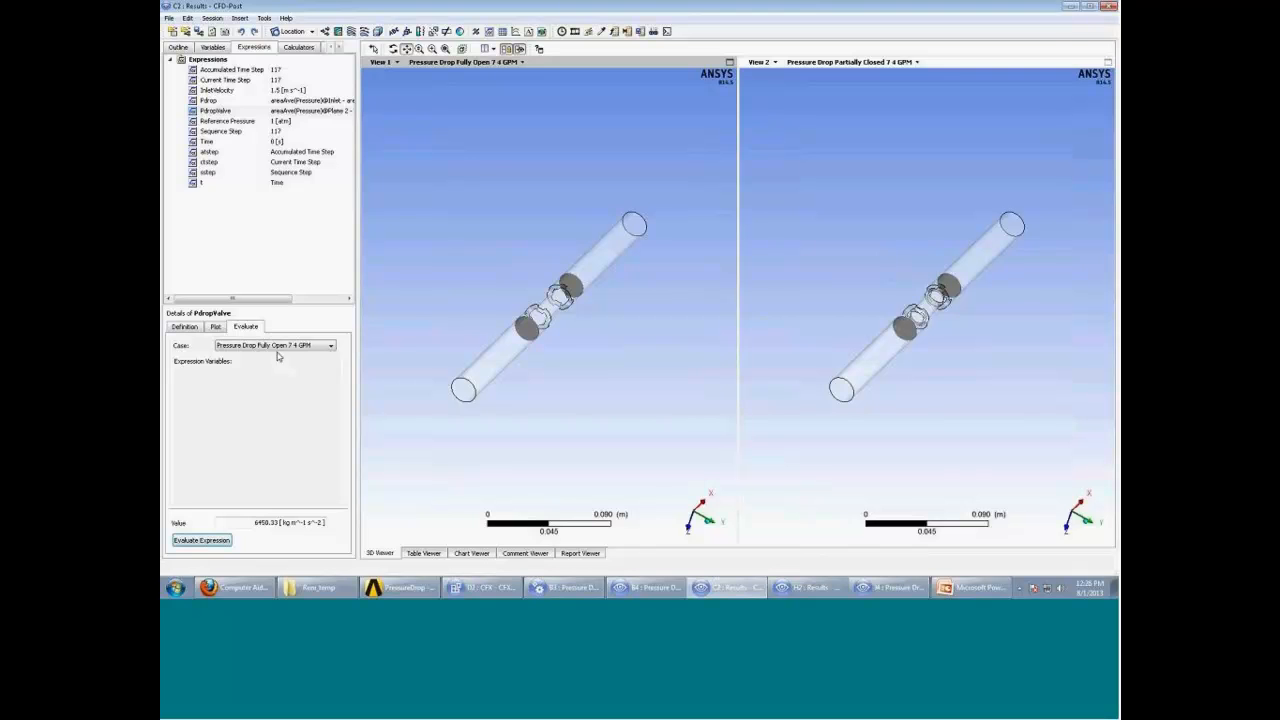
left_click(185, 327)
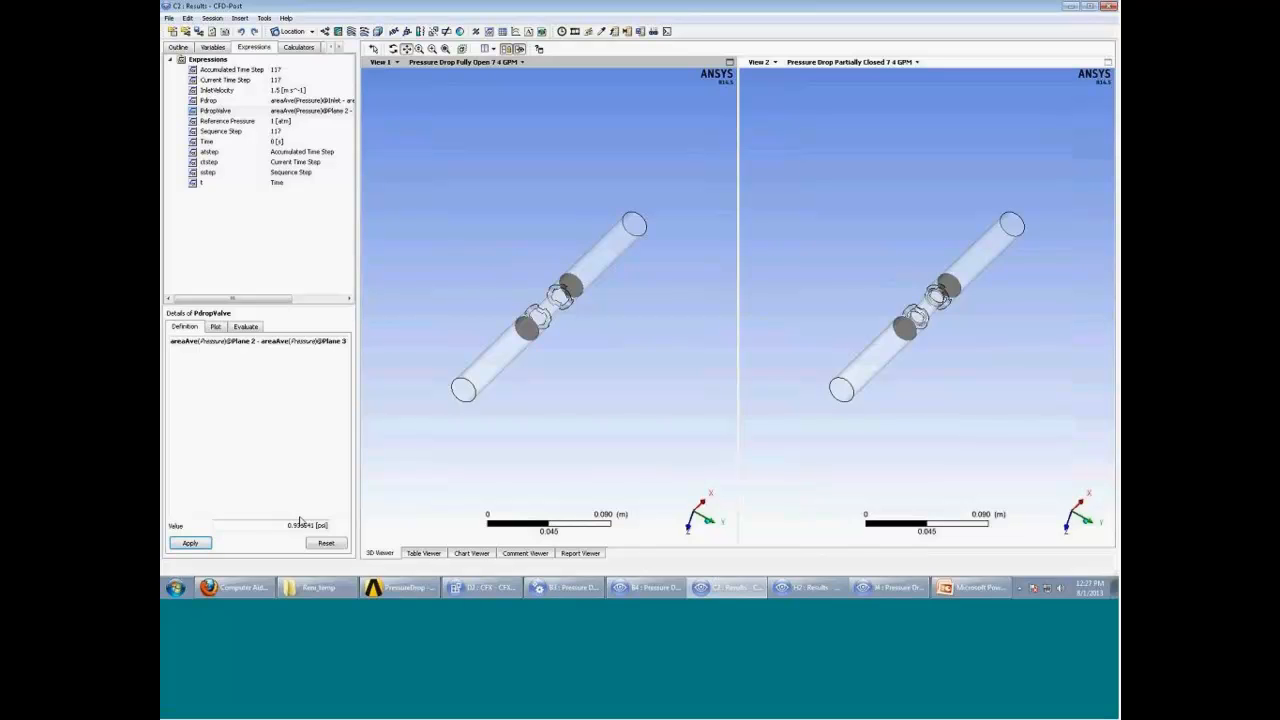
Evaluate PdropValve for the Pressure Drop Partially Closed 7 4 GPM case and check its value beside the definition.
left_click(245, 328)
left_click(253, 346)
left_click(265, 362)
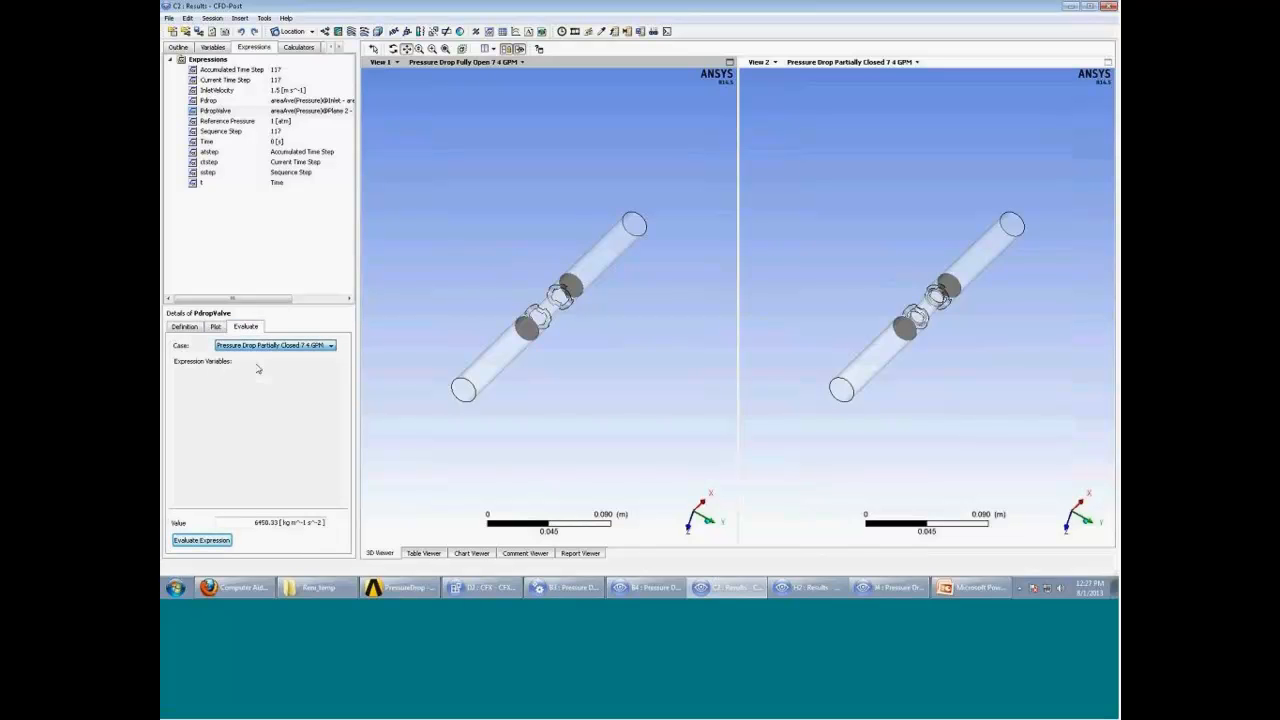
left_click(203, 541)
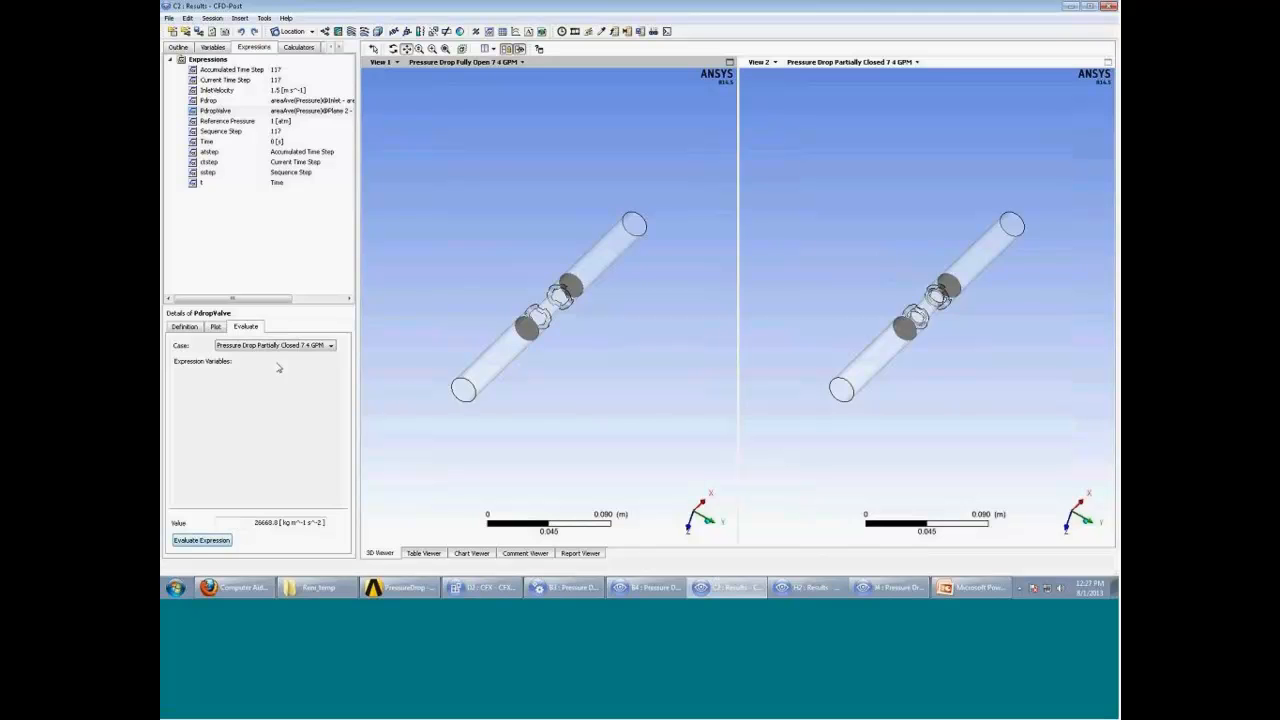
left_click(194, 327)
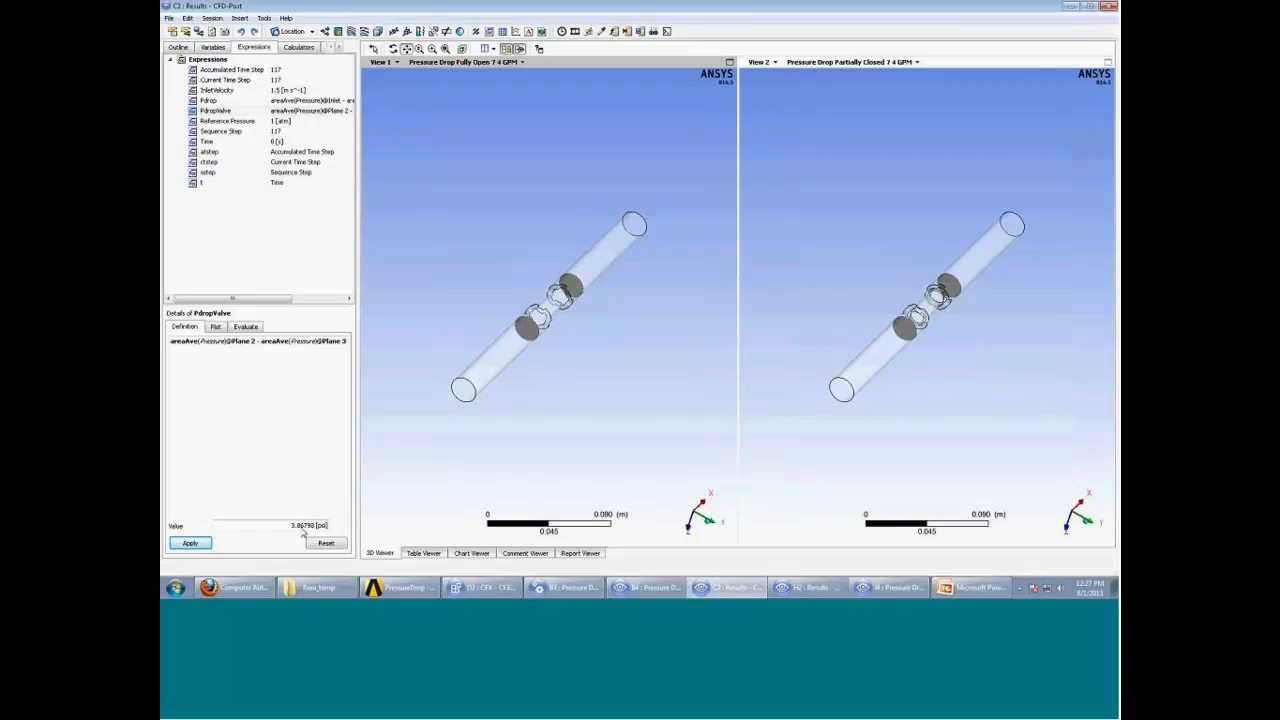
Open the Function Calculator for evaluating quantities on the two valve cases.
mouse_move(418, 380)
middle_mouse_down()
mouse_move(429, 360)
mouse_move(420, 375)
middle_mouse_up()
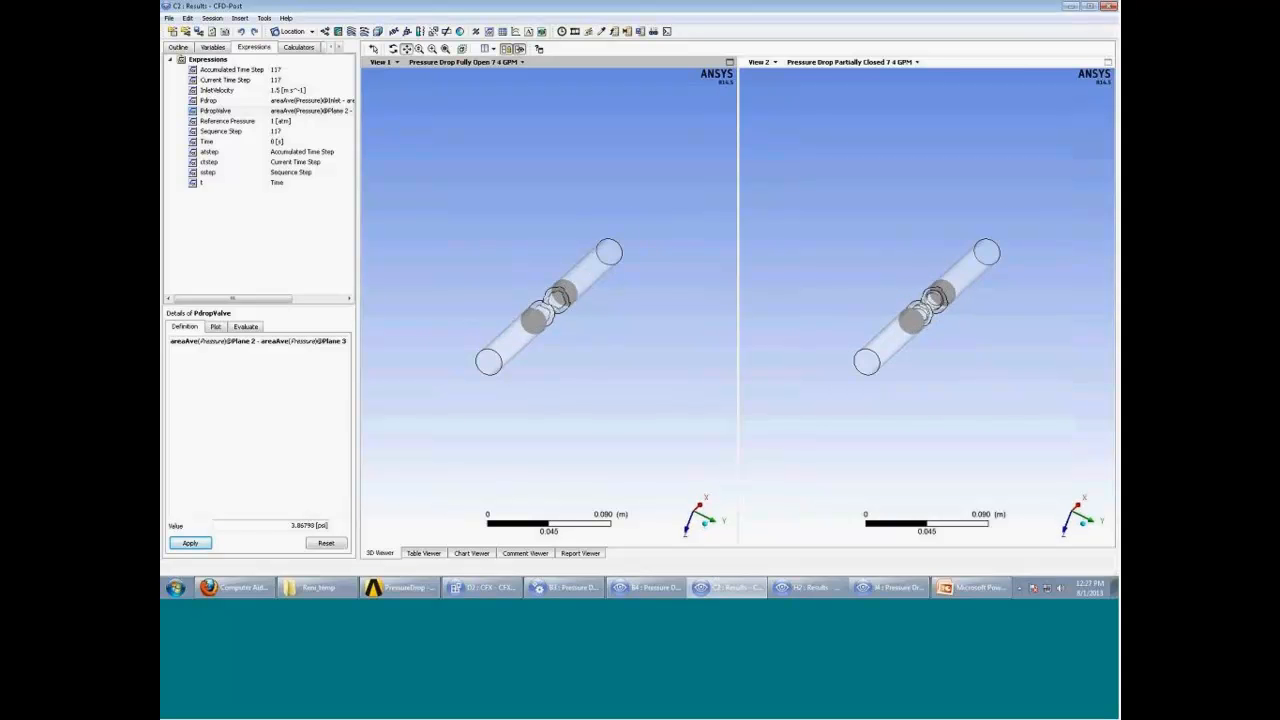
scroll(849, 308, "up", 1)
scroll(850, 308, "up", 1)
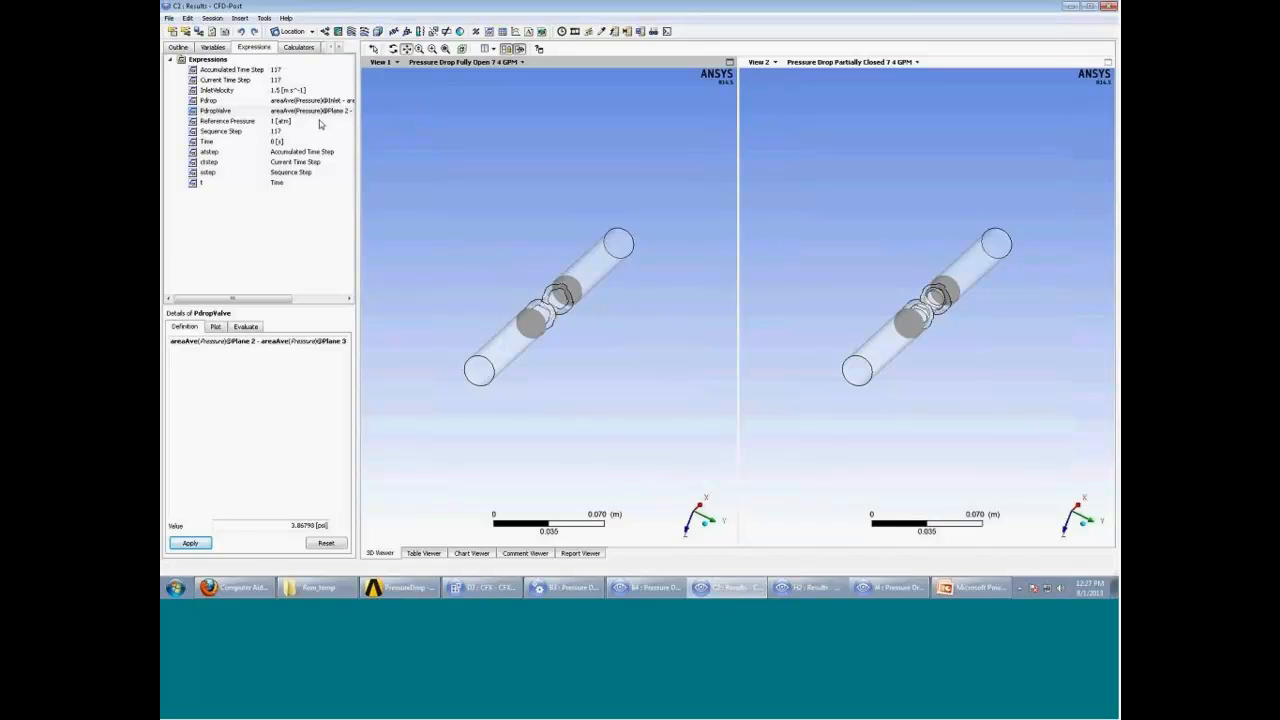
left_click(304, 48)
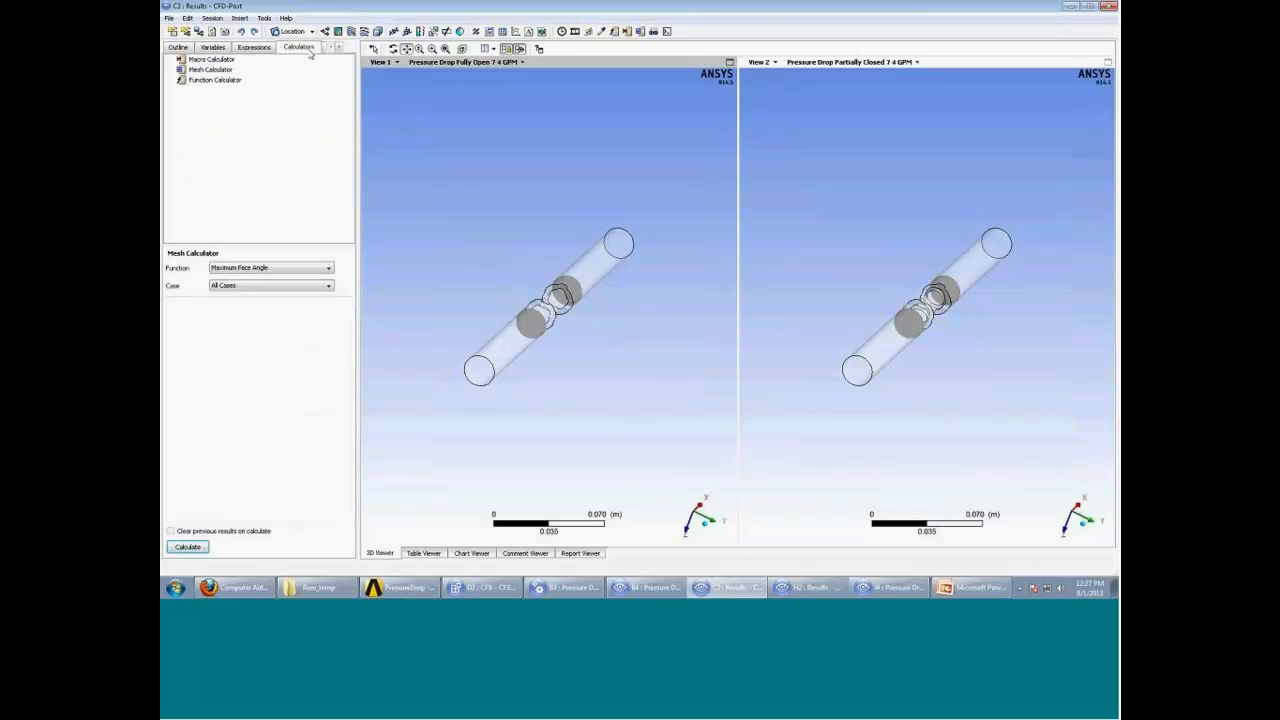
left_click(238, 82)
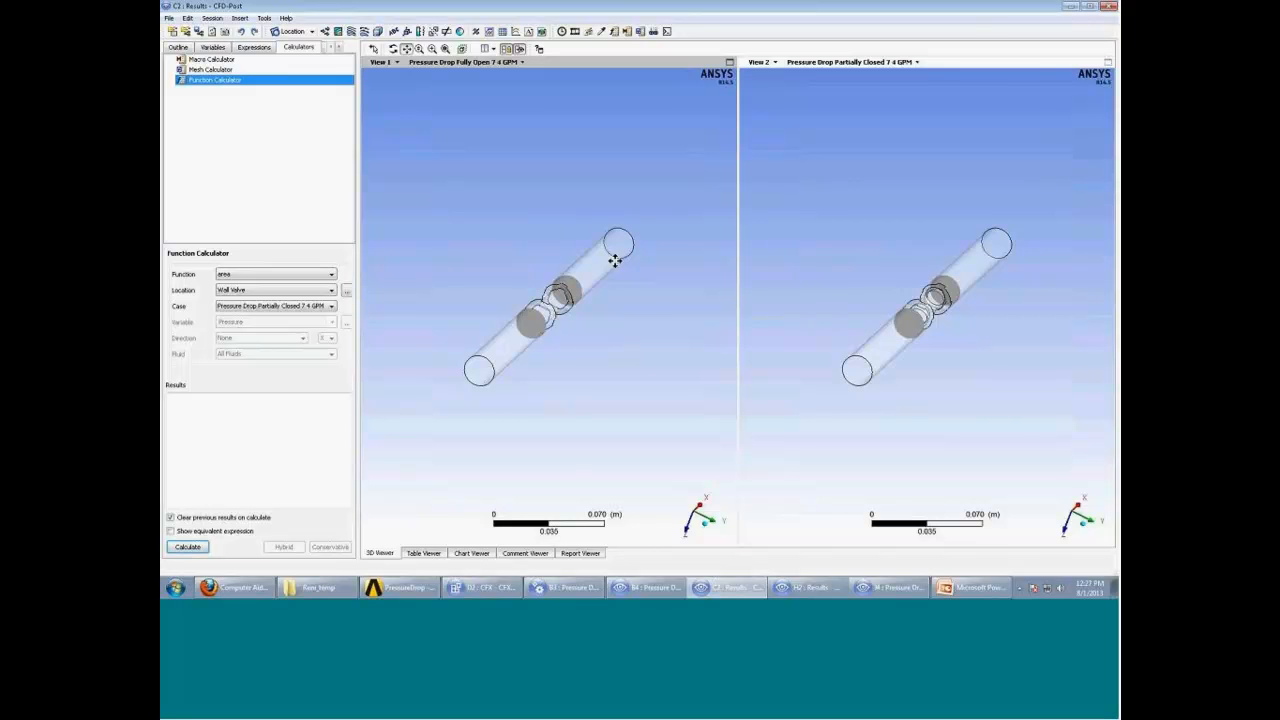
left_click_drag(615, 261, 586, 313)
scroll(586, 313, "up", 2)
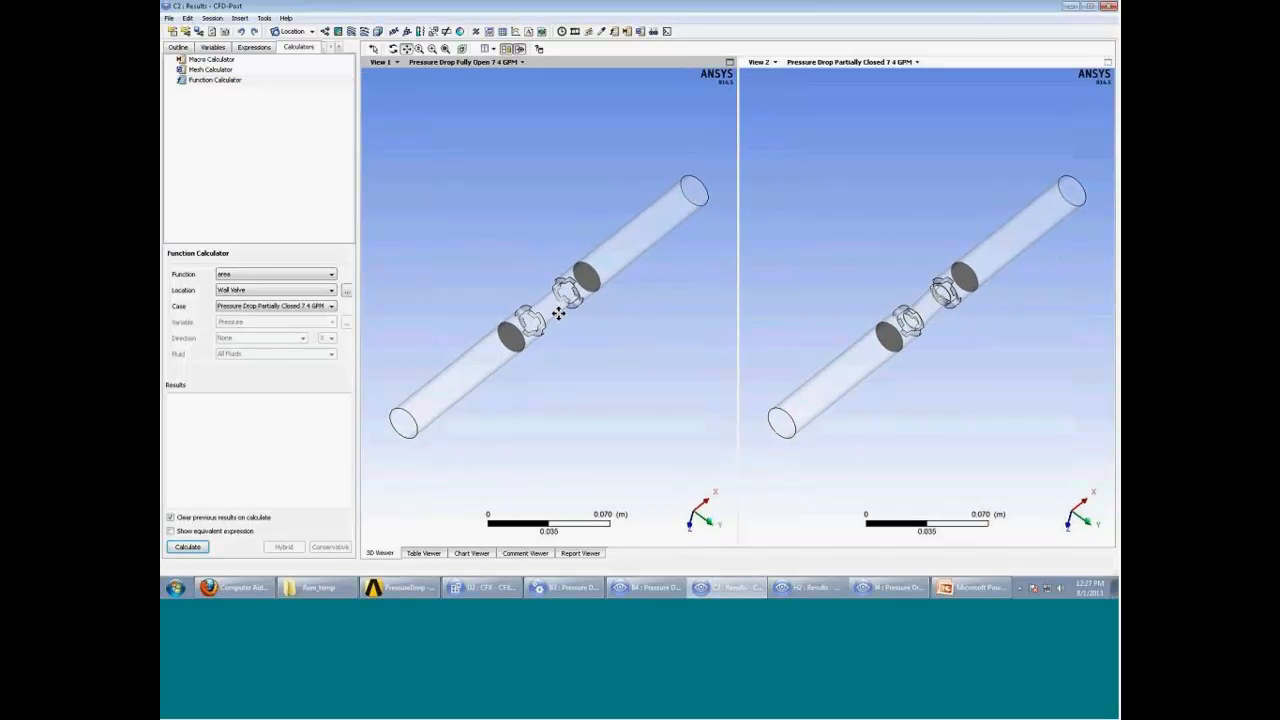
left_click_drag(603, 294, 600, 290)
Calculate the force on Wall Valve in the global X direction for all cases and check the fully open result.
left_click(294, 281)
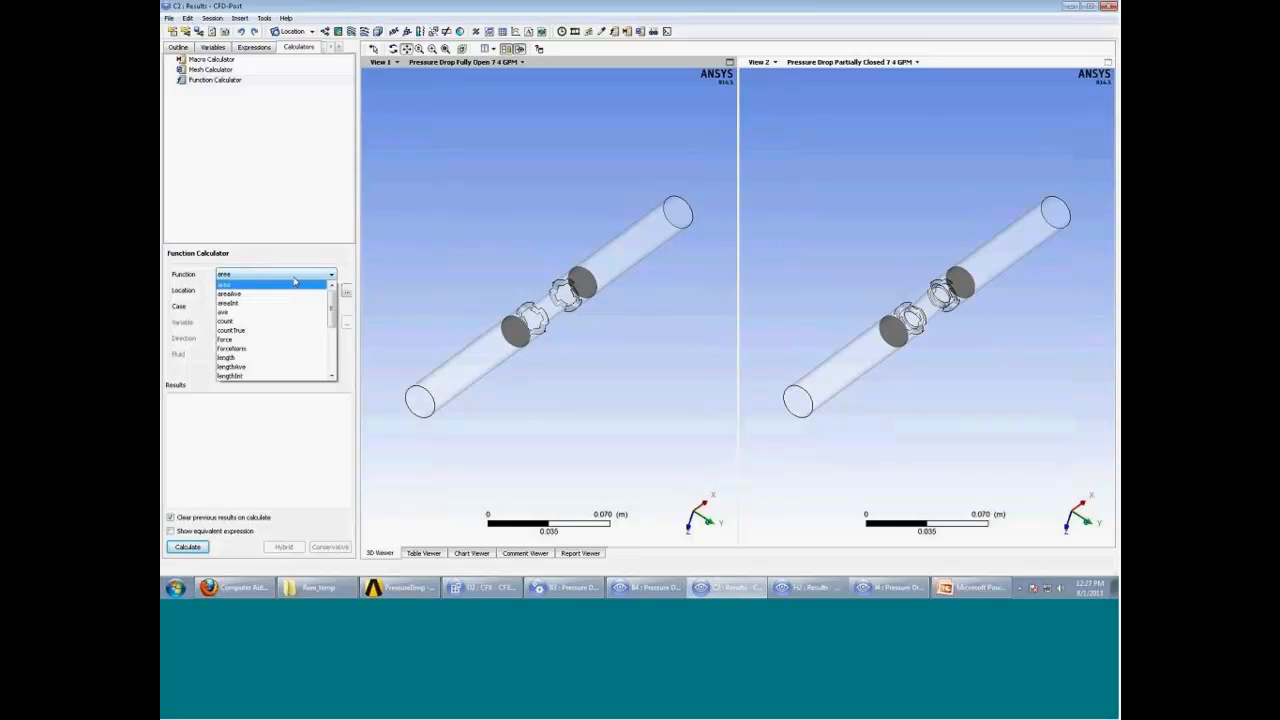
left_click(285, 340)
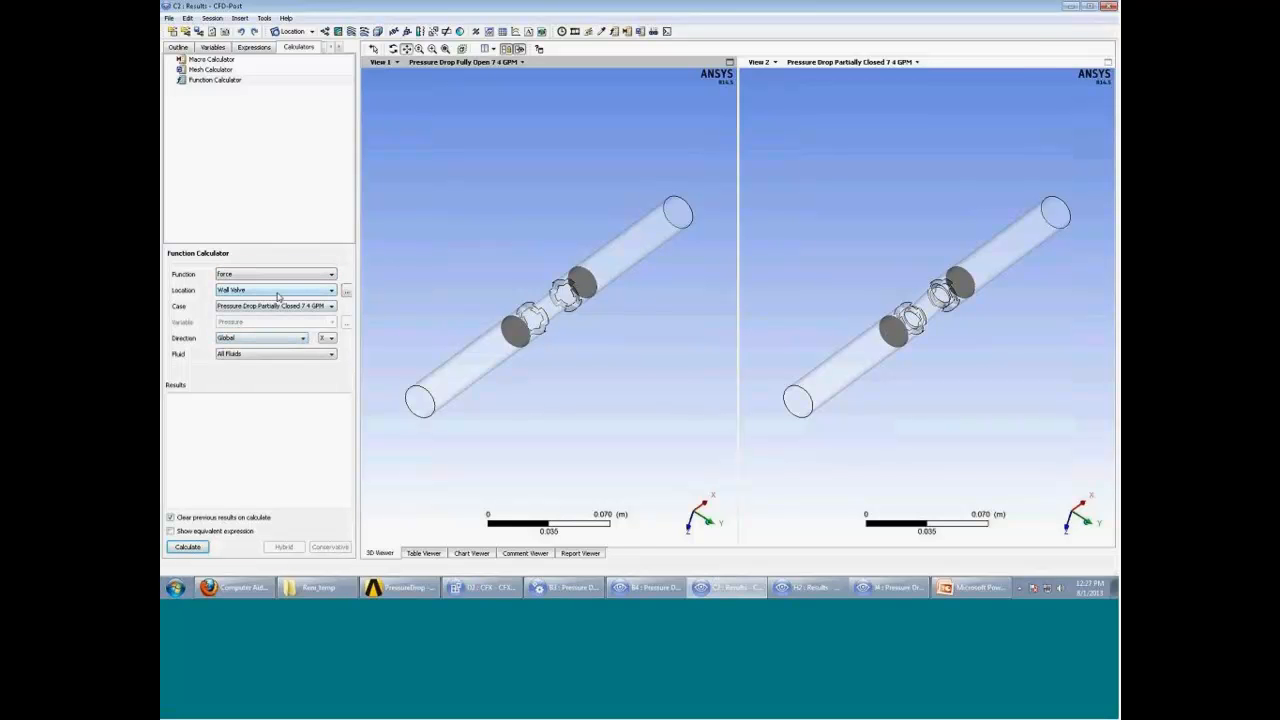
left_click(278, 291)
left_click(278, 293)
left_click(281, 311)
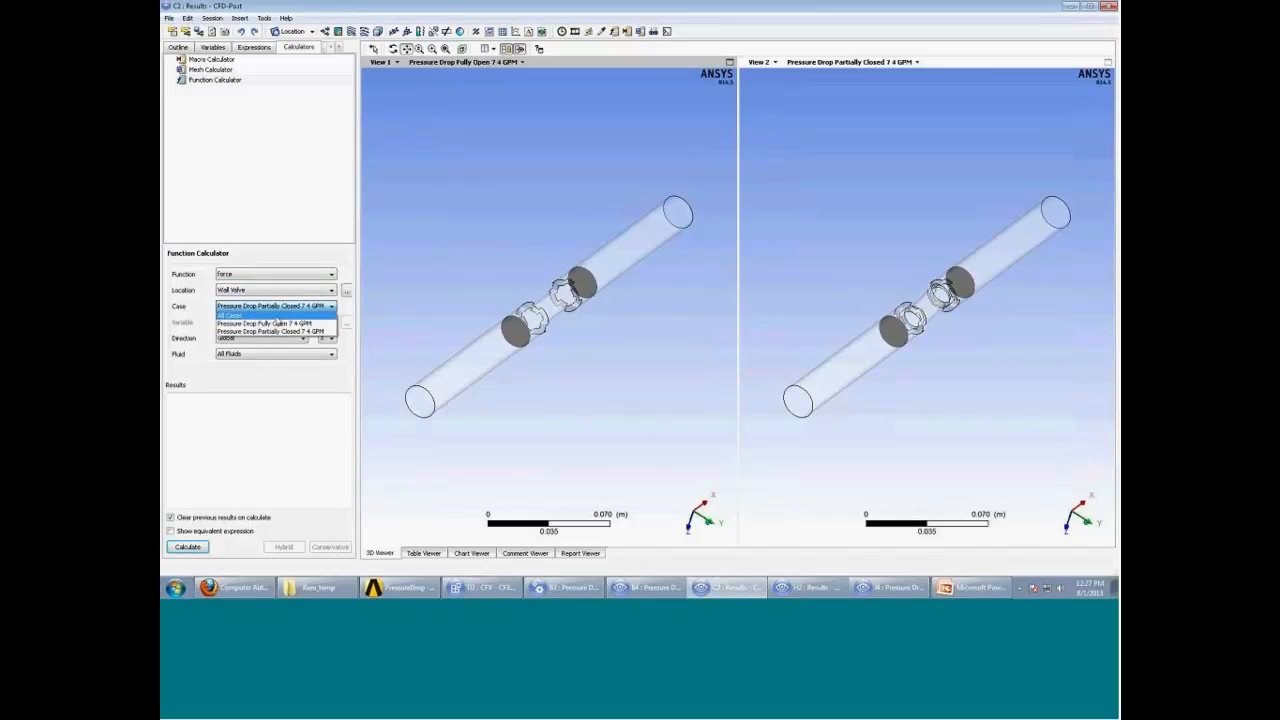
left_click(279, 316)
left_click(187, 547)
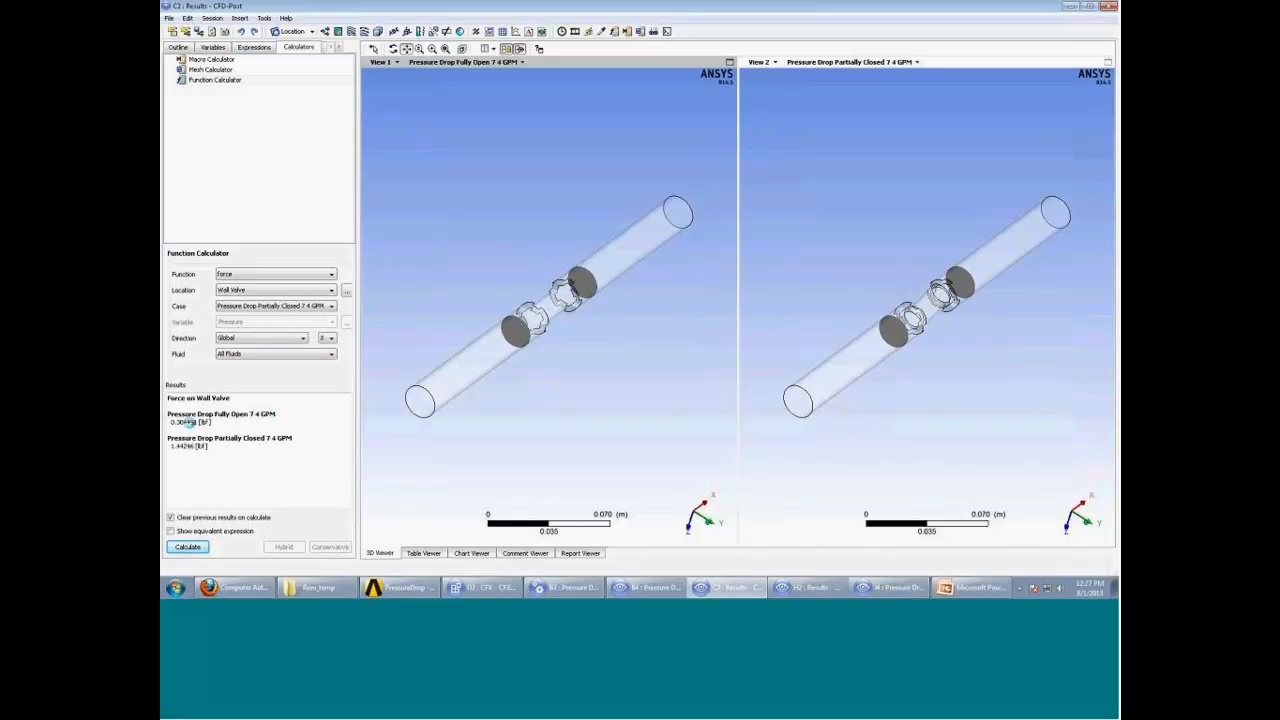
left_click_drag(171, 422, 180, 422)
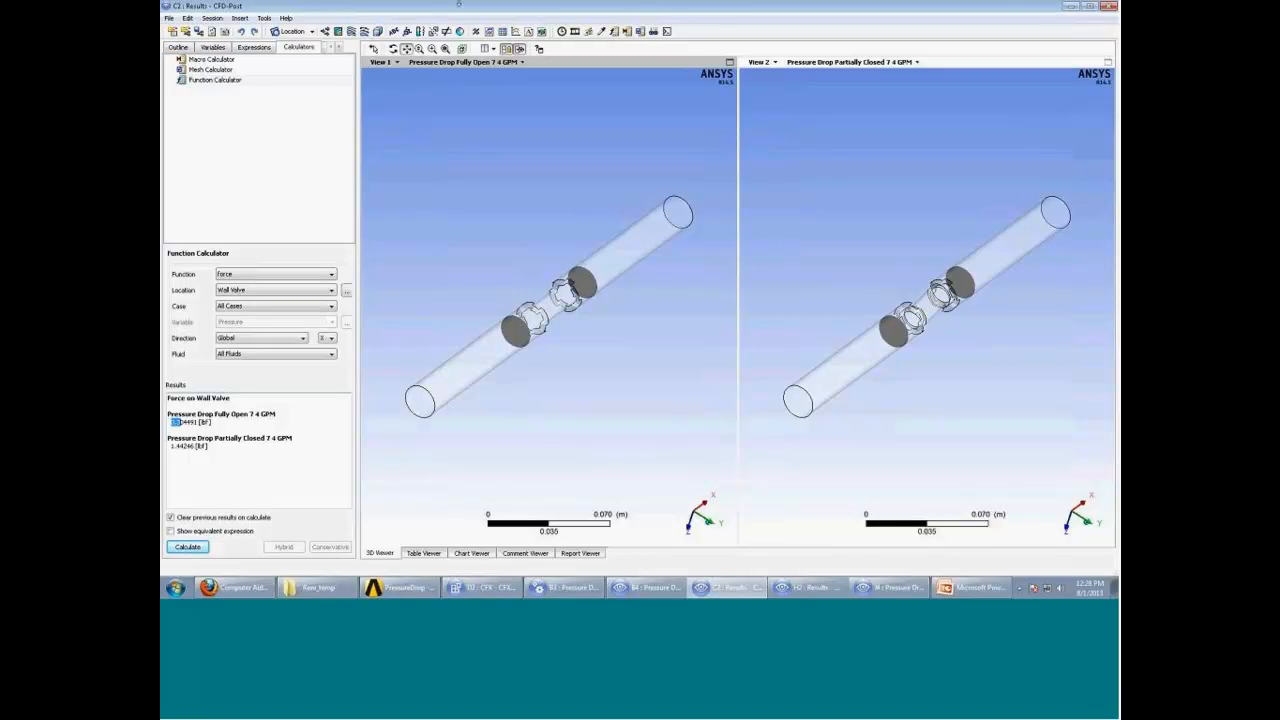
Switch to Workbench, open the Results of system H, and review its Case Comparison settings.
left_click(1071, 7)
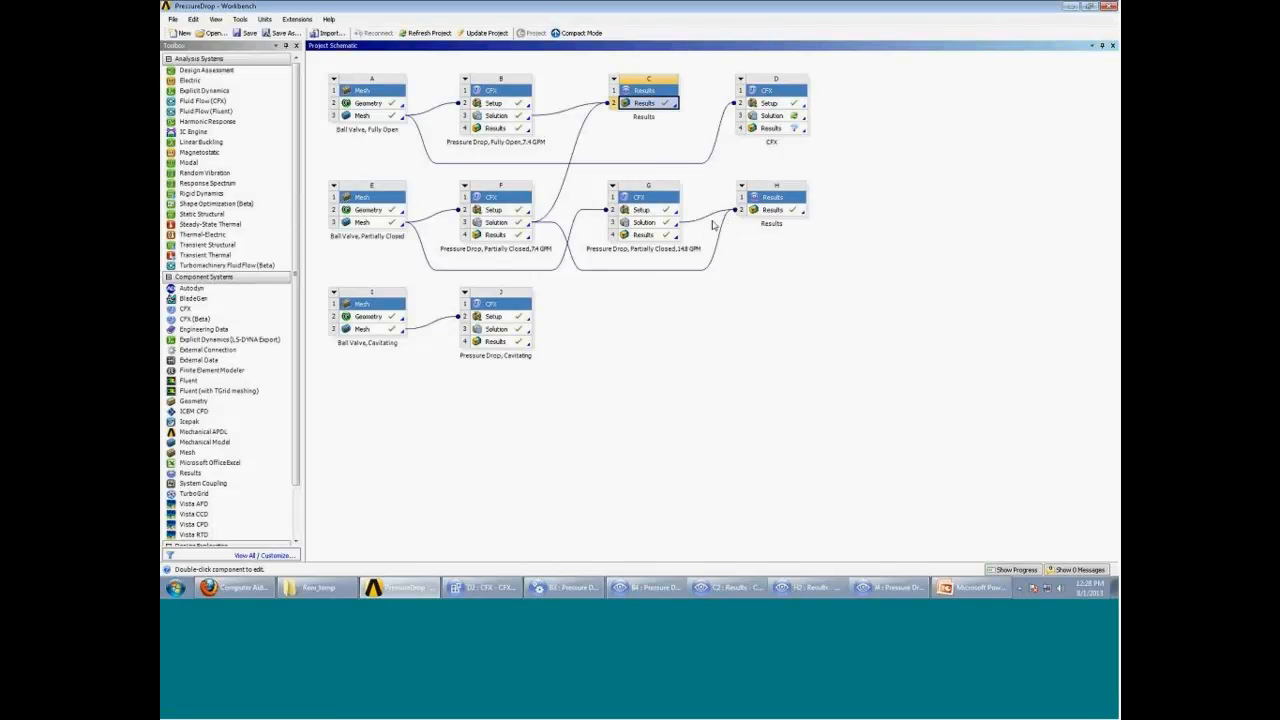
double_click(790, 210)
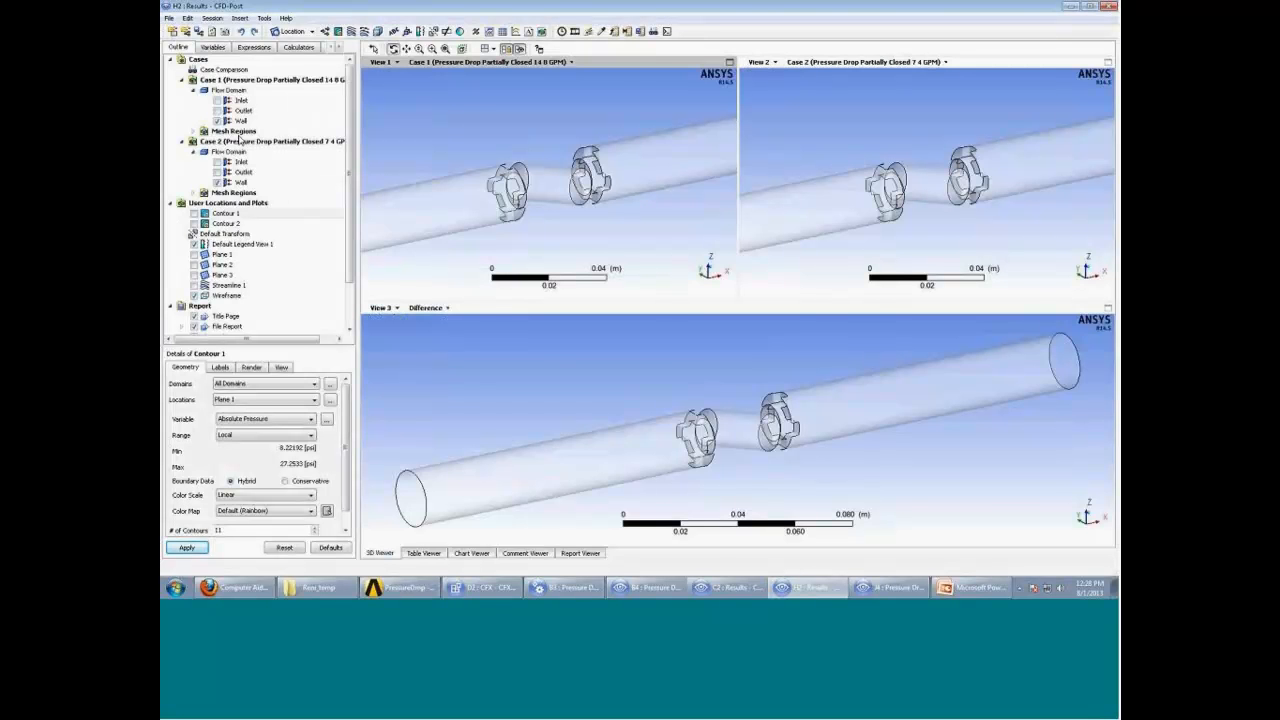
left_click_drag(479, 168, 492, 176)
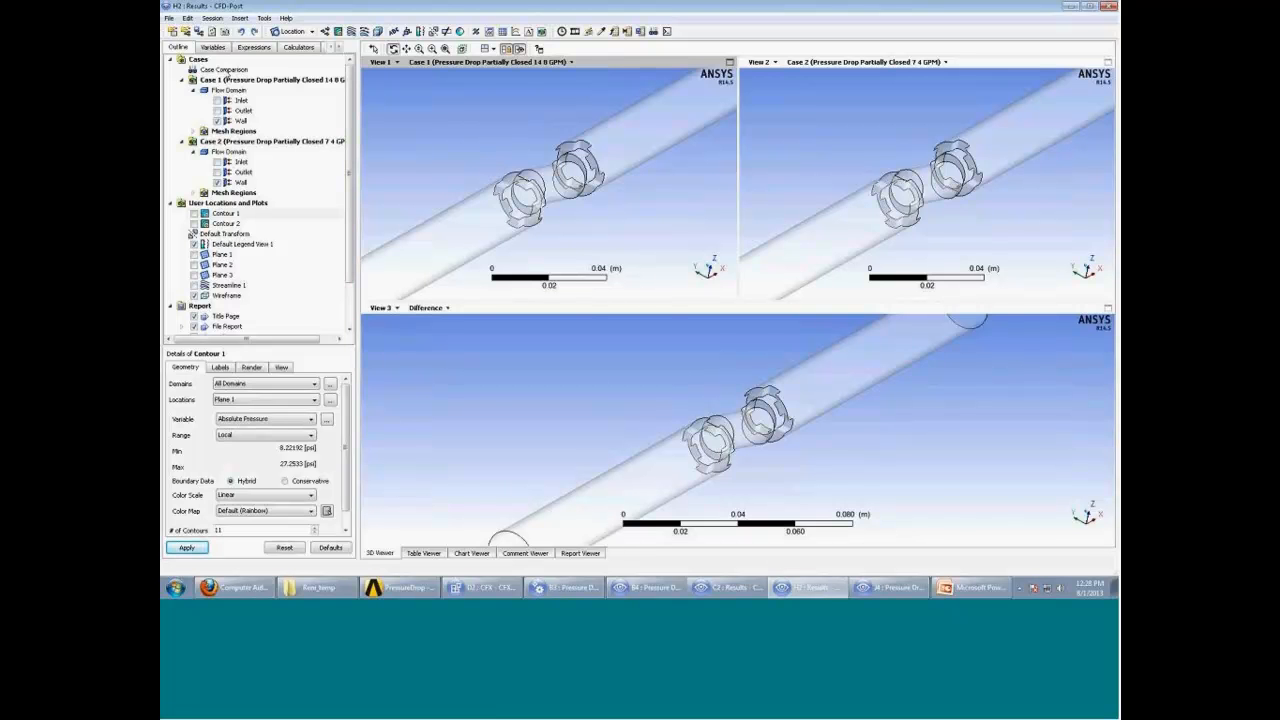
left_click(226, 70)
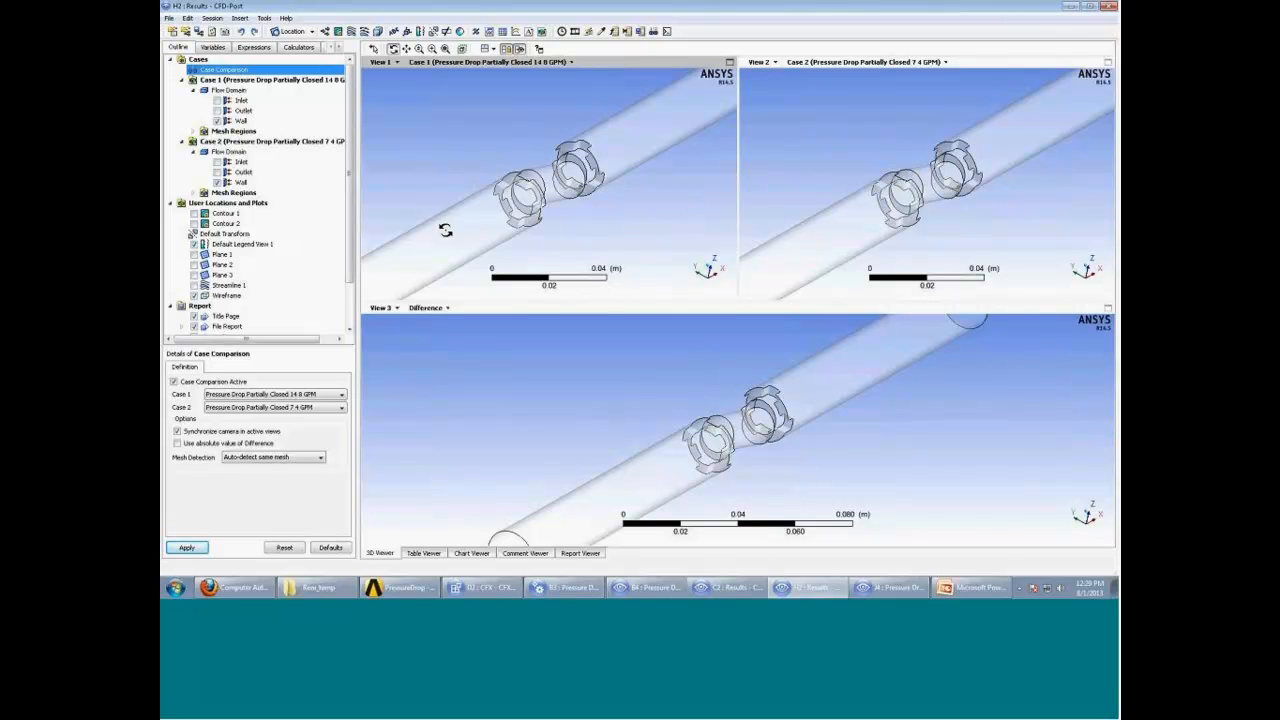
Show Contour 1 and examine the absolute pressure on the plane in both flow-rate cases and the difference view.
left_click(195, 214)
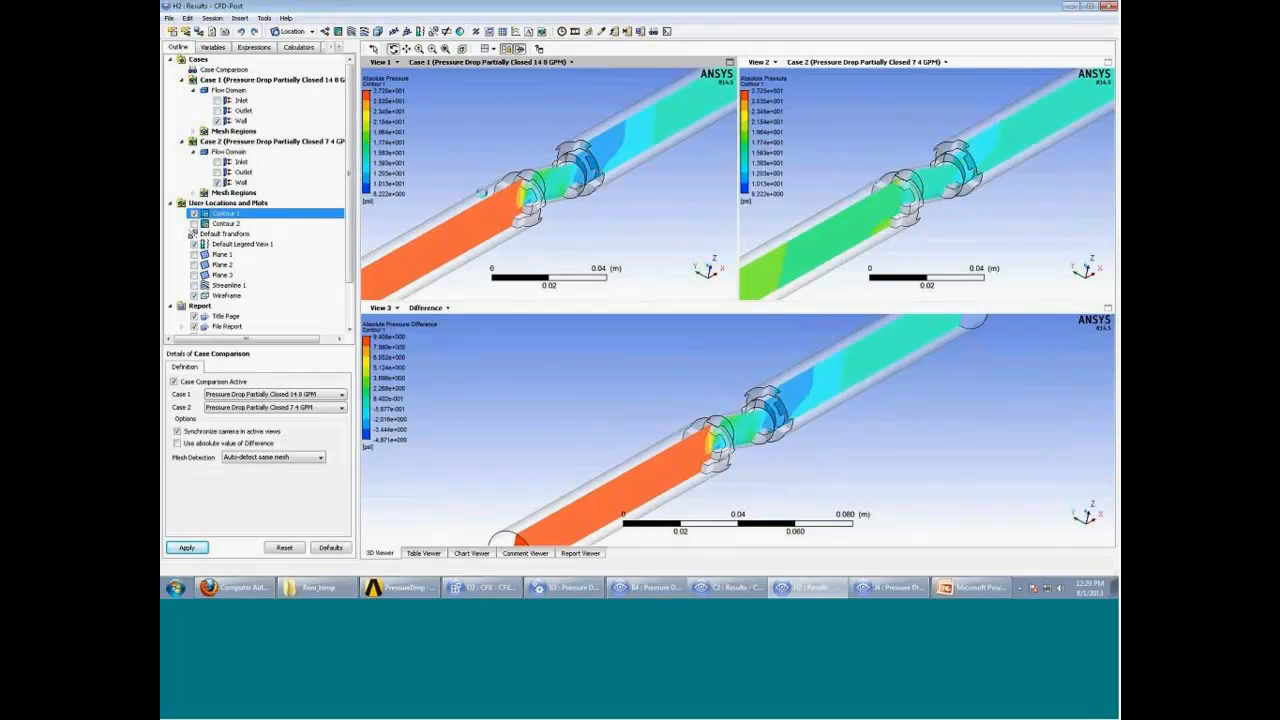
left_click_drag(481, 193, 549, 188)
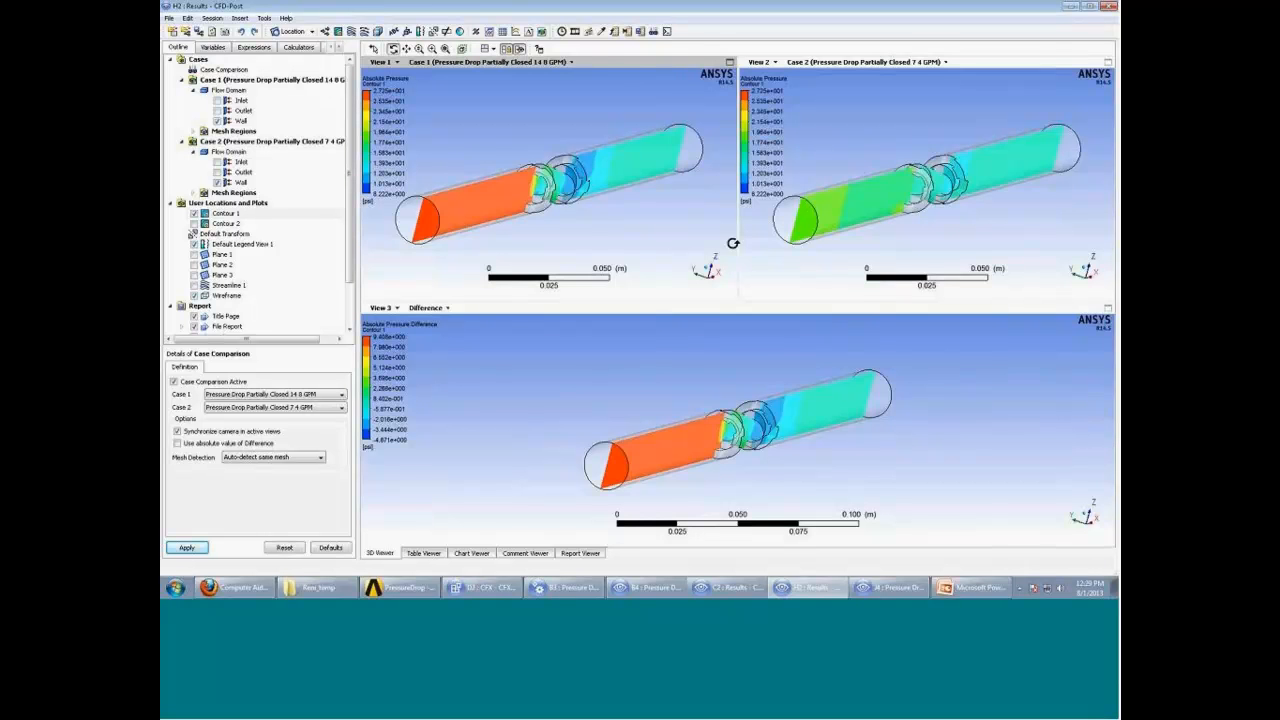
scroll(706, 227, "up", 3)
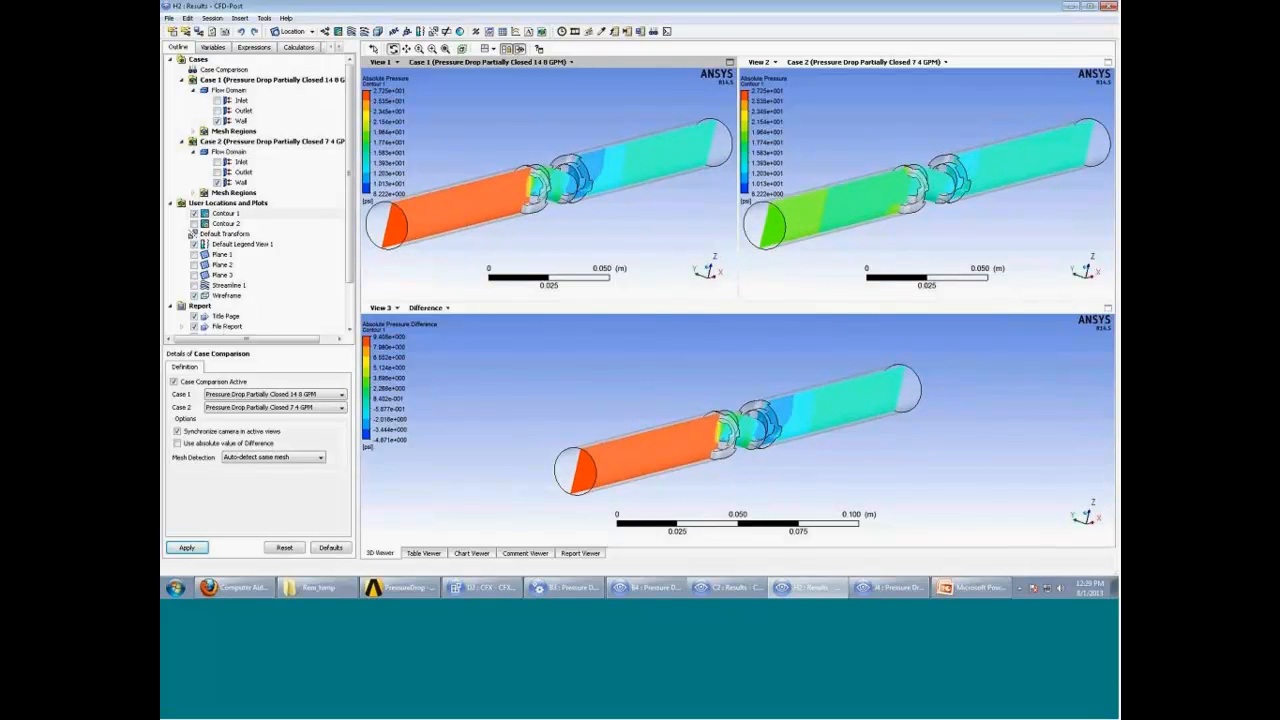
left_click_drag(622, 384, 617, 389)
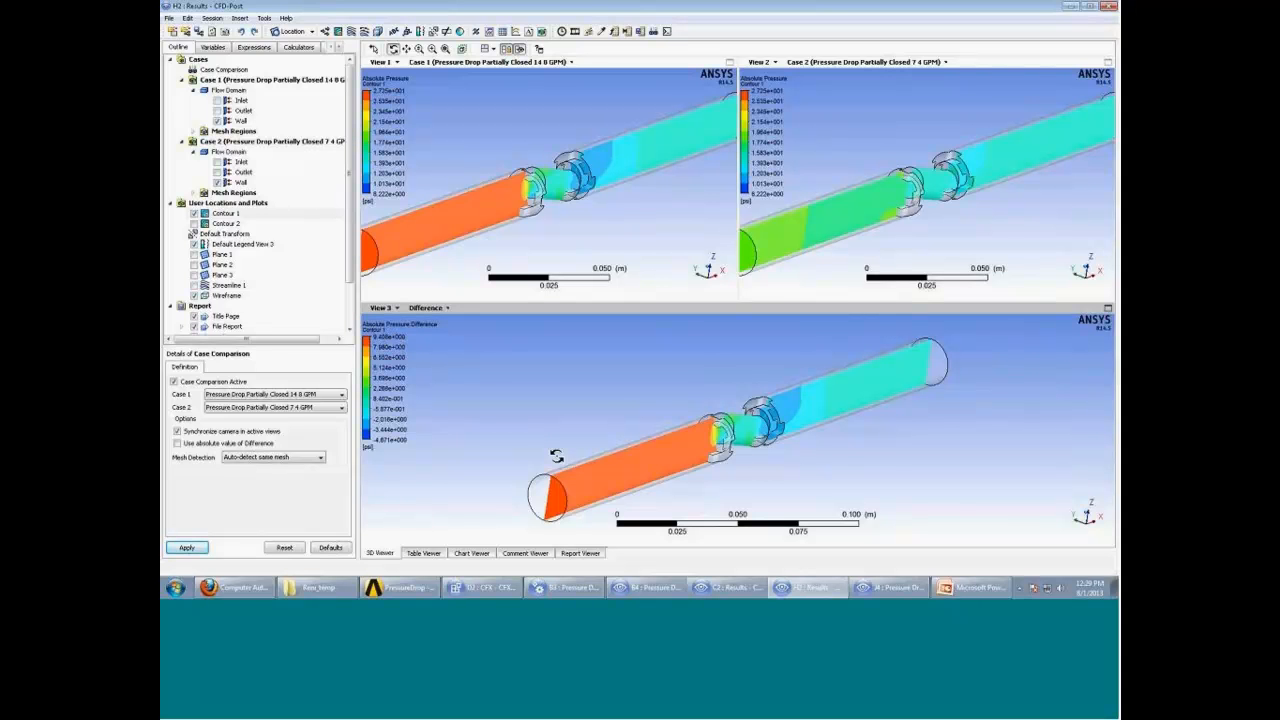
mouse_move(657, 450)
left_mouse_down()
mouse_move(645, 450)
mouse_move(668, 454)
left_mouse_up()
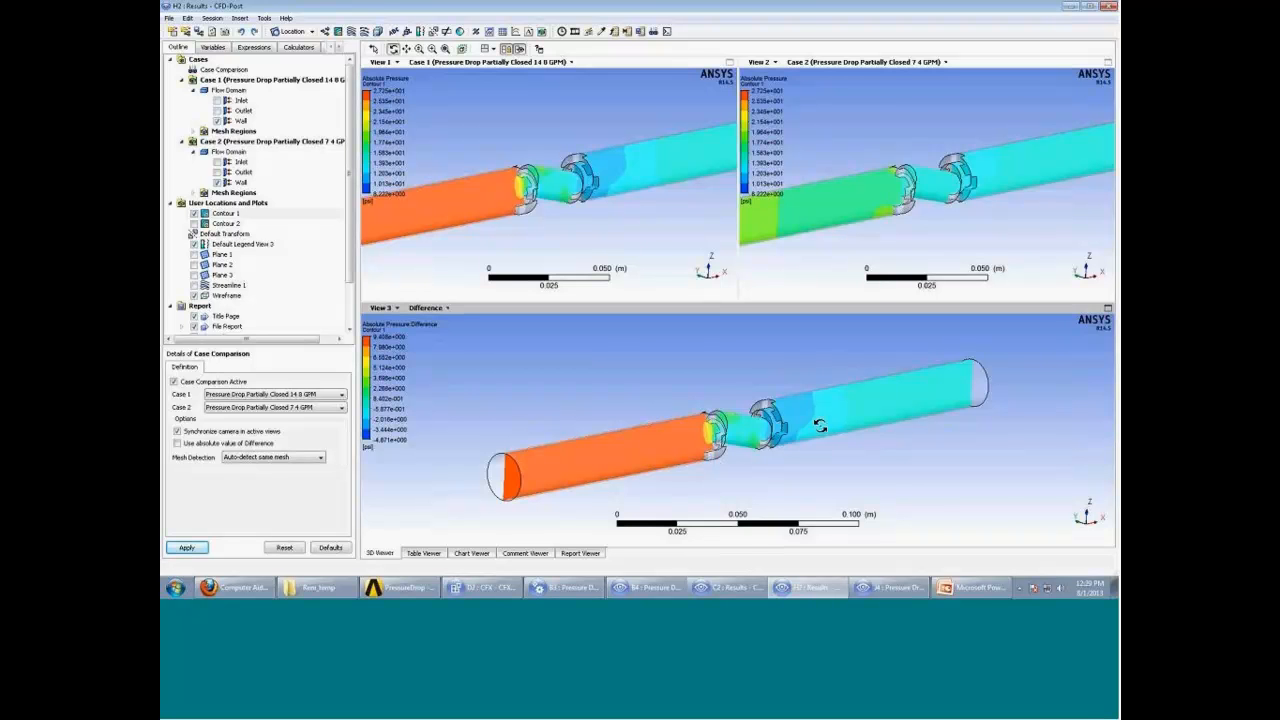
left_click_drag(824, 440, 821, 441)
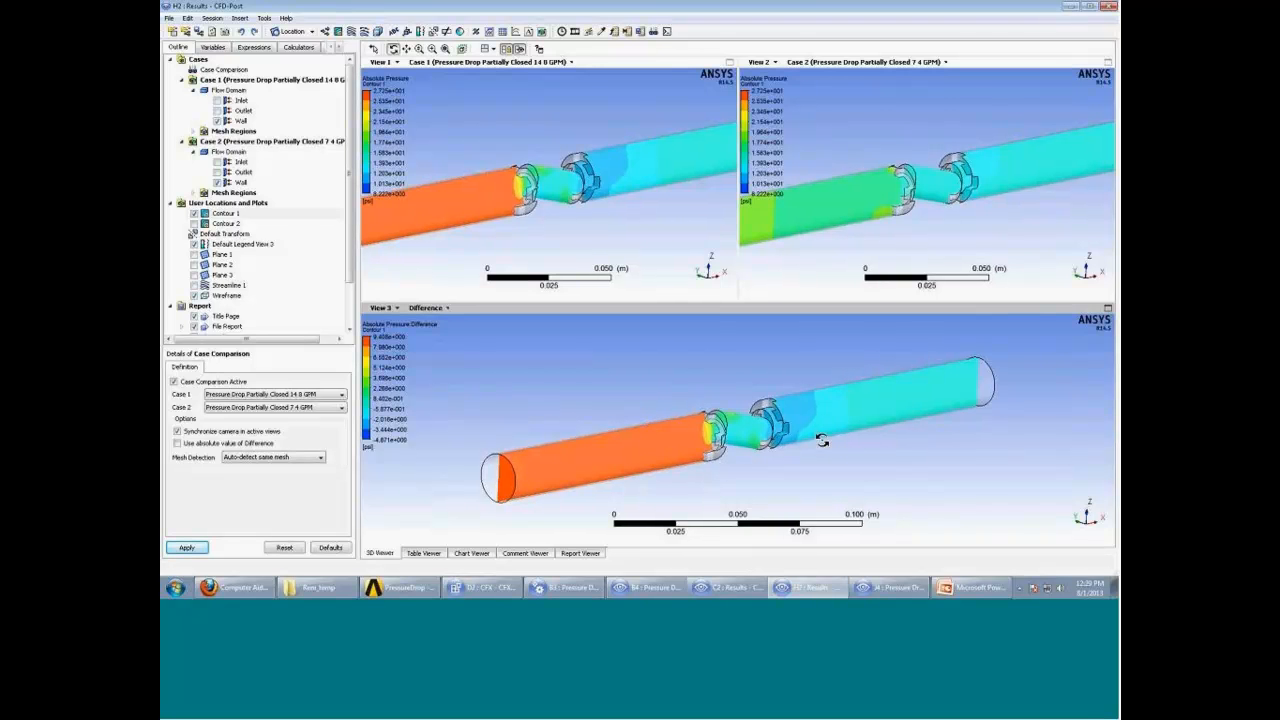
Hide Contour 1, show Contour 2, and examine the velocity in both flow-rate cases and the difference view.
left_click(205, 214)
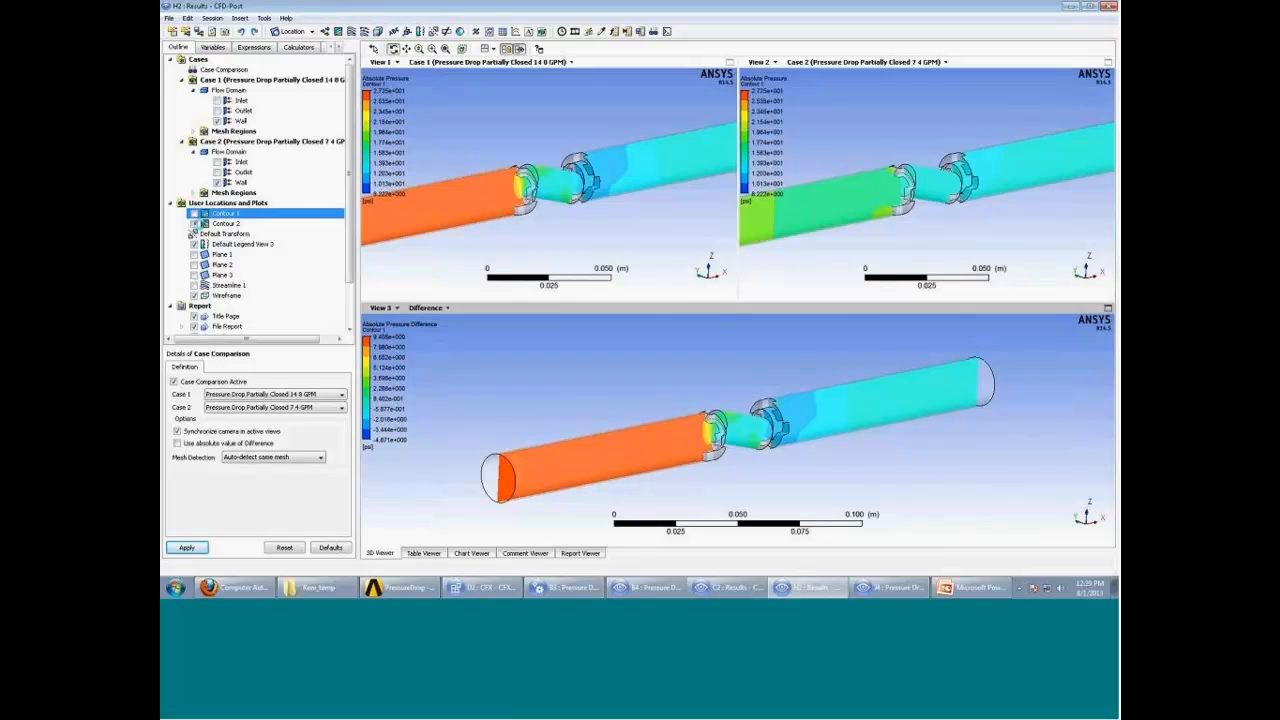
left_click(194, 213)
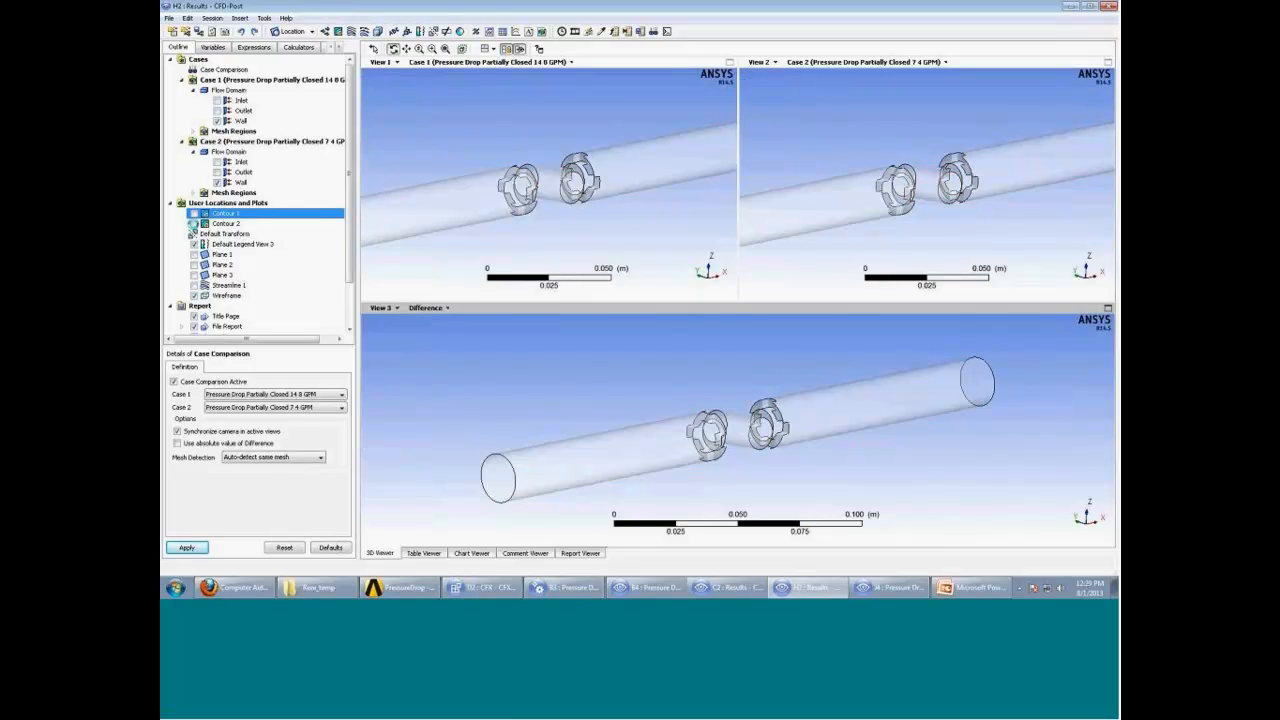
left_click(194, 223)
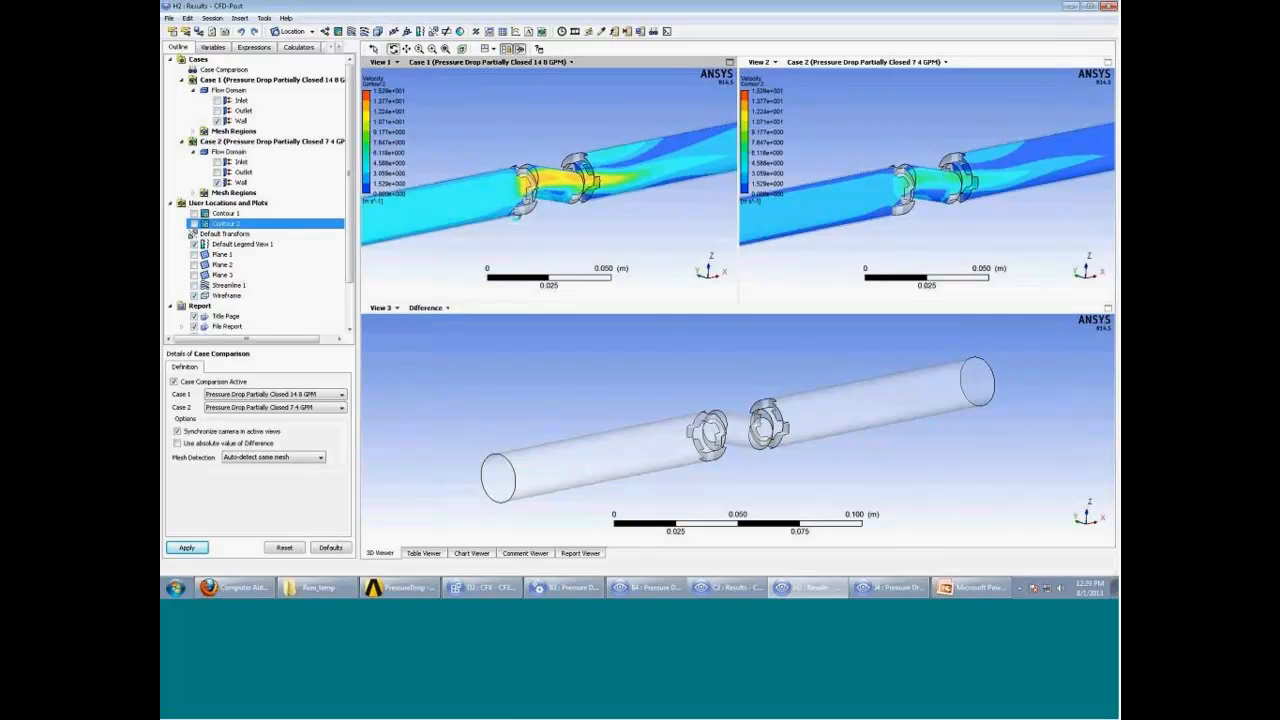
mouse_move(743, 440)
left_mouse_down()
mouse_move(745, 412)
mouse_move(722, 430)
mouse_move(718, 420)
mouse_move(731, 437)
left_mouse_up()
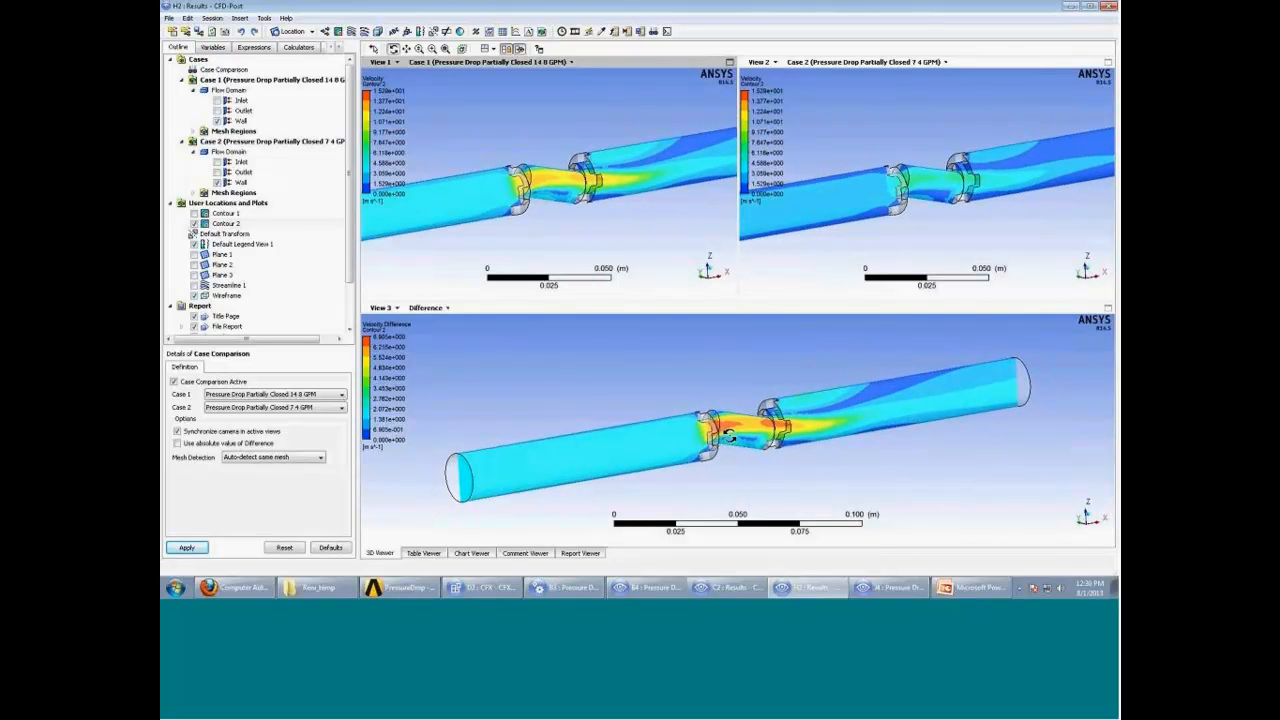
left_click_drag(727, 436, 890, 545)
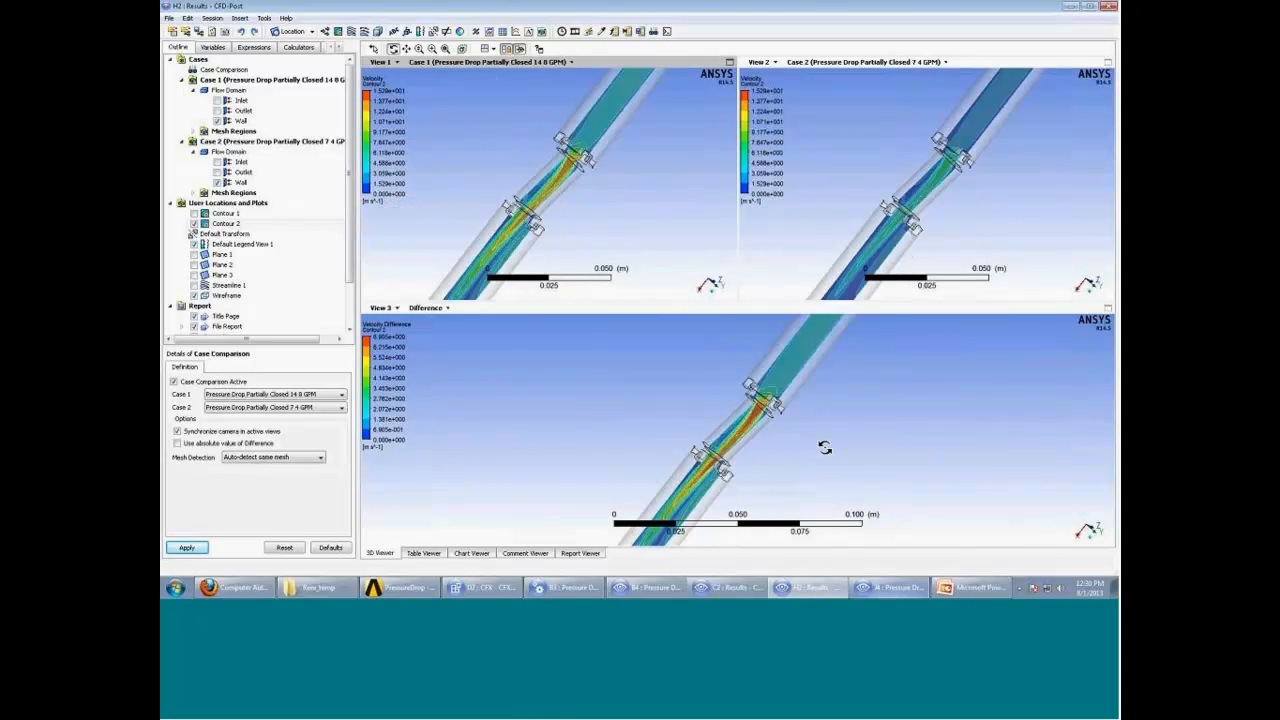
left_click_drag(823, 443, 760, 450)
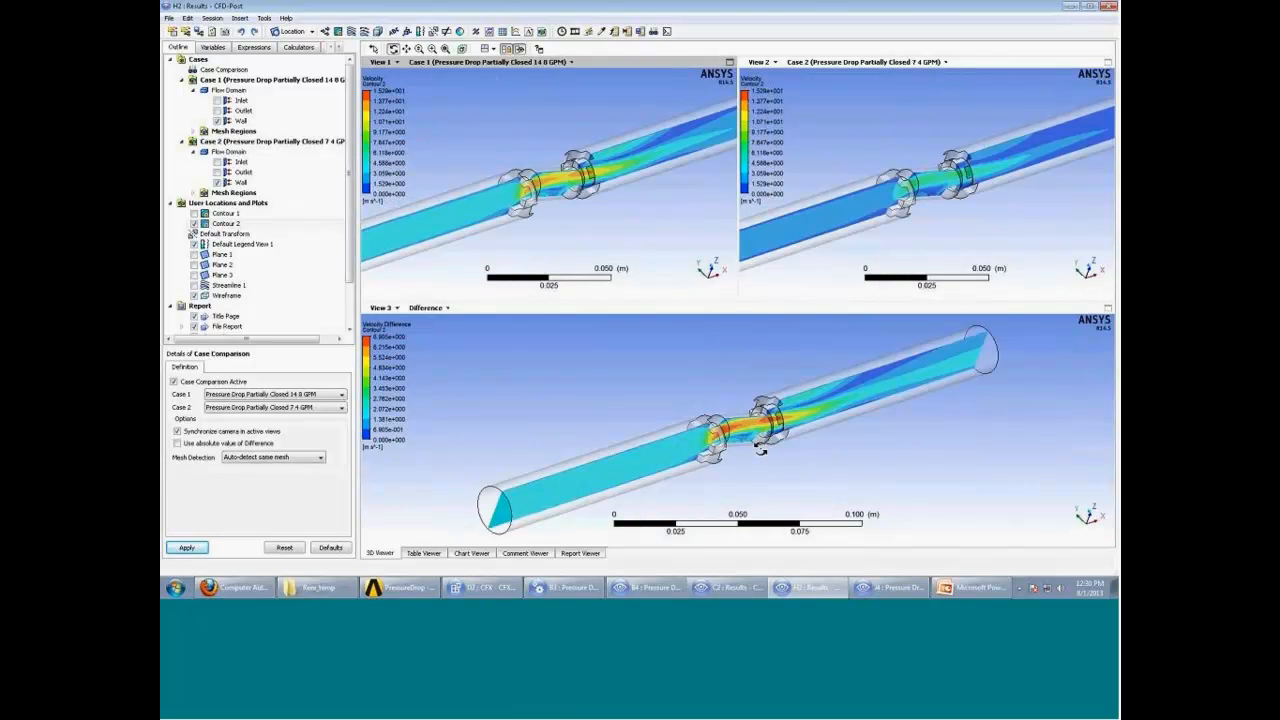
Switch to PowerPoint and present the slide "Comparison – Fully Open vs Partially Closed" as a slide show.
left_click_drag(763, 449, 1078, 9)
left_click(1071, 7)
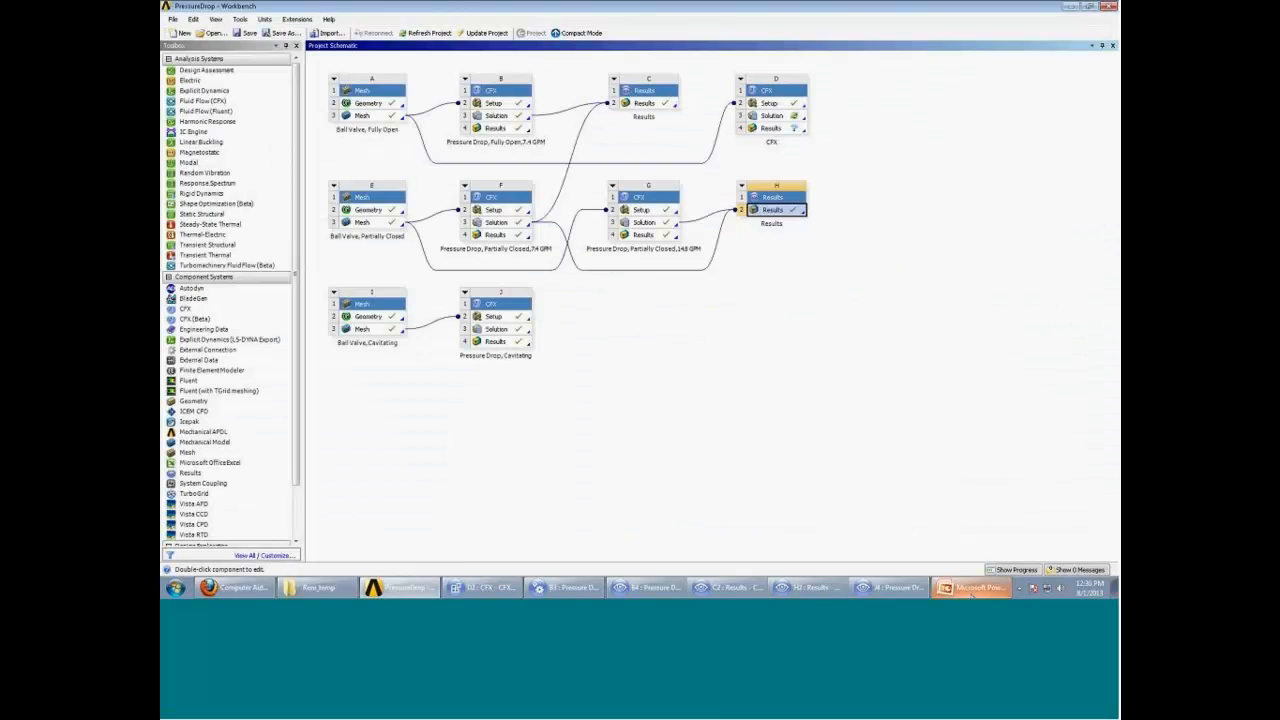
left_click(972, 589)
scroll(236, 482, "down", 3)
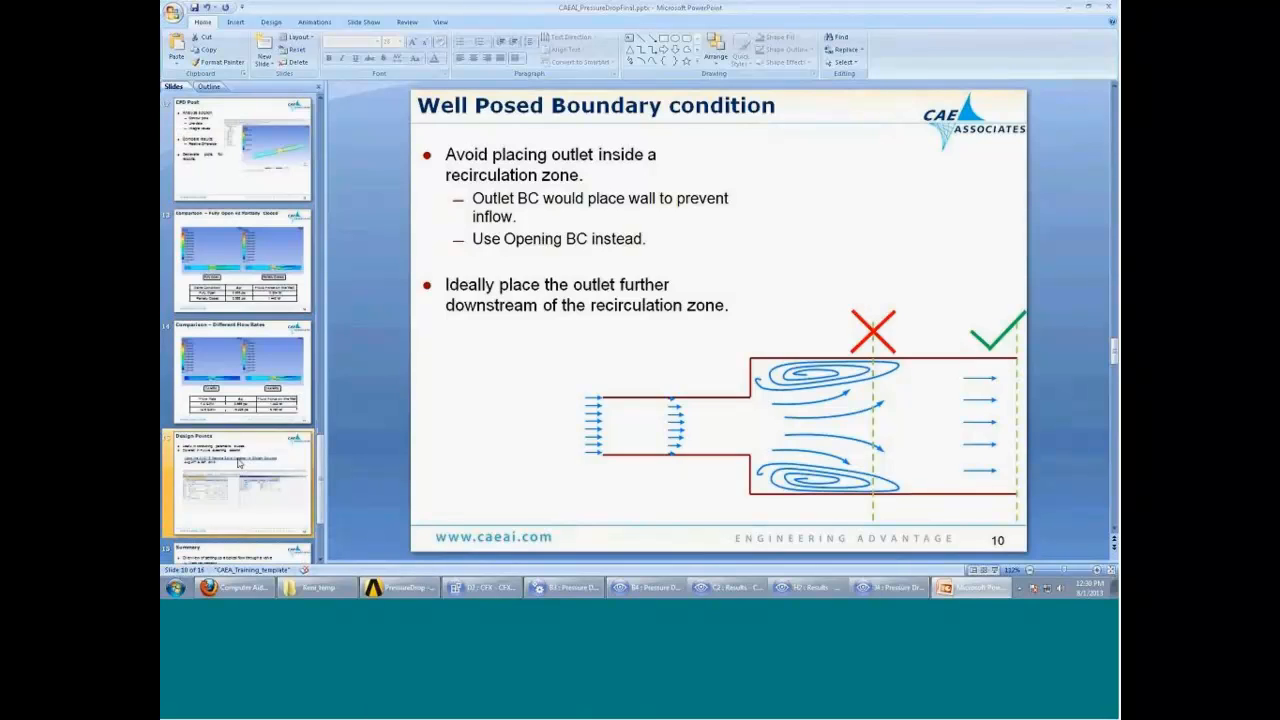
left_click(242, 262)
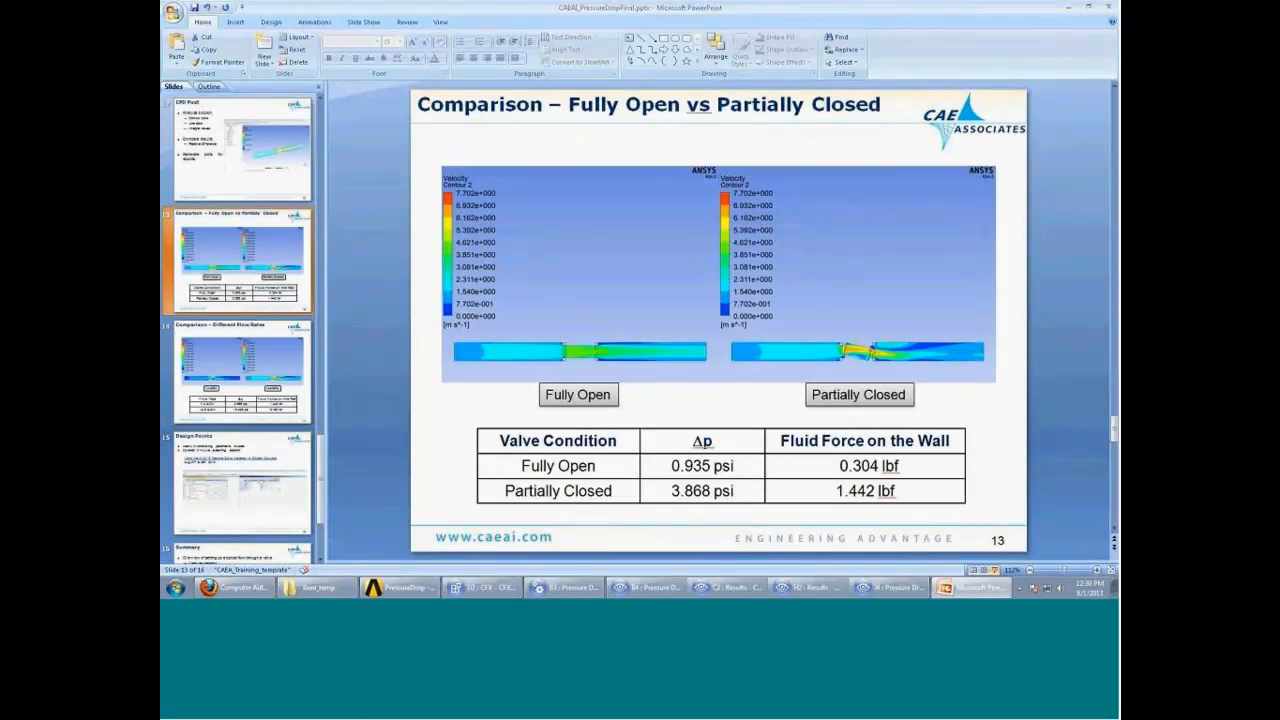
left_click(993, 572)
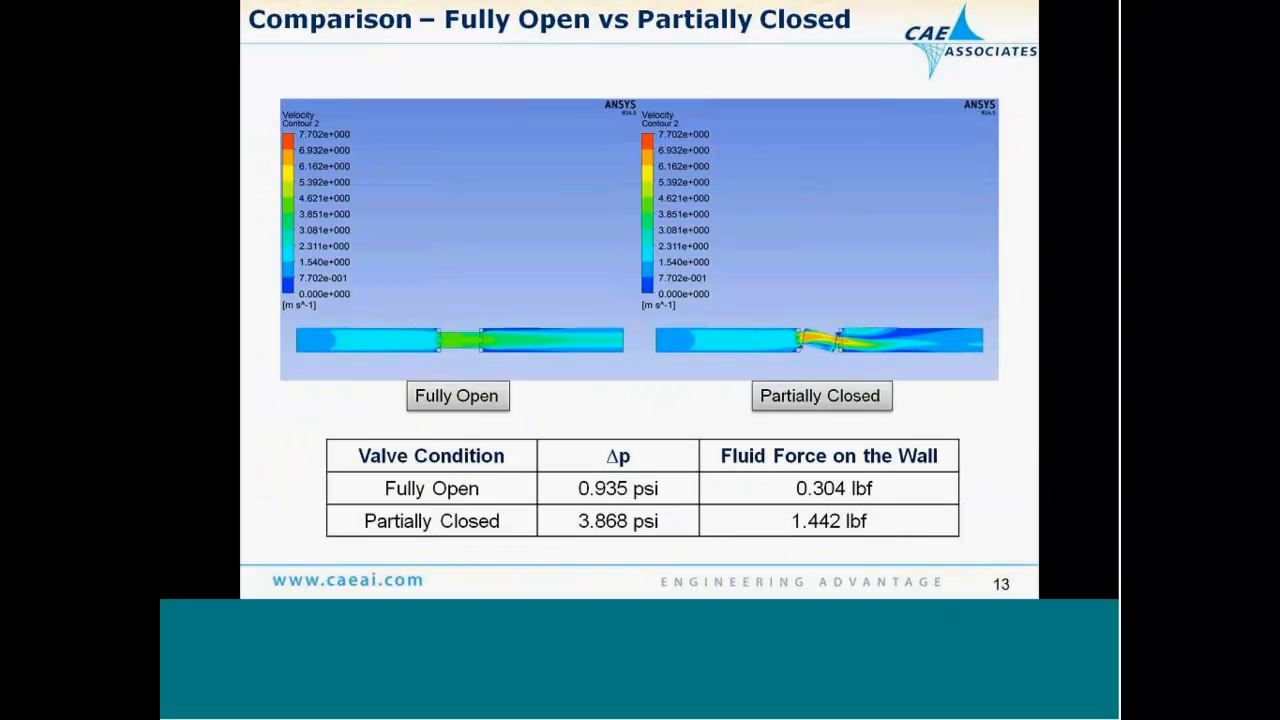